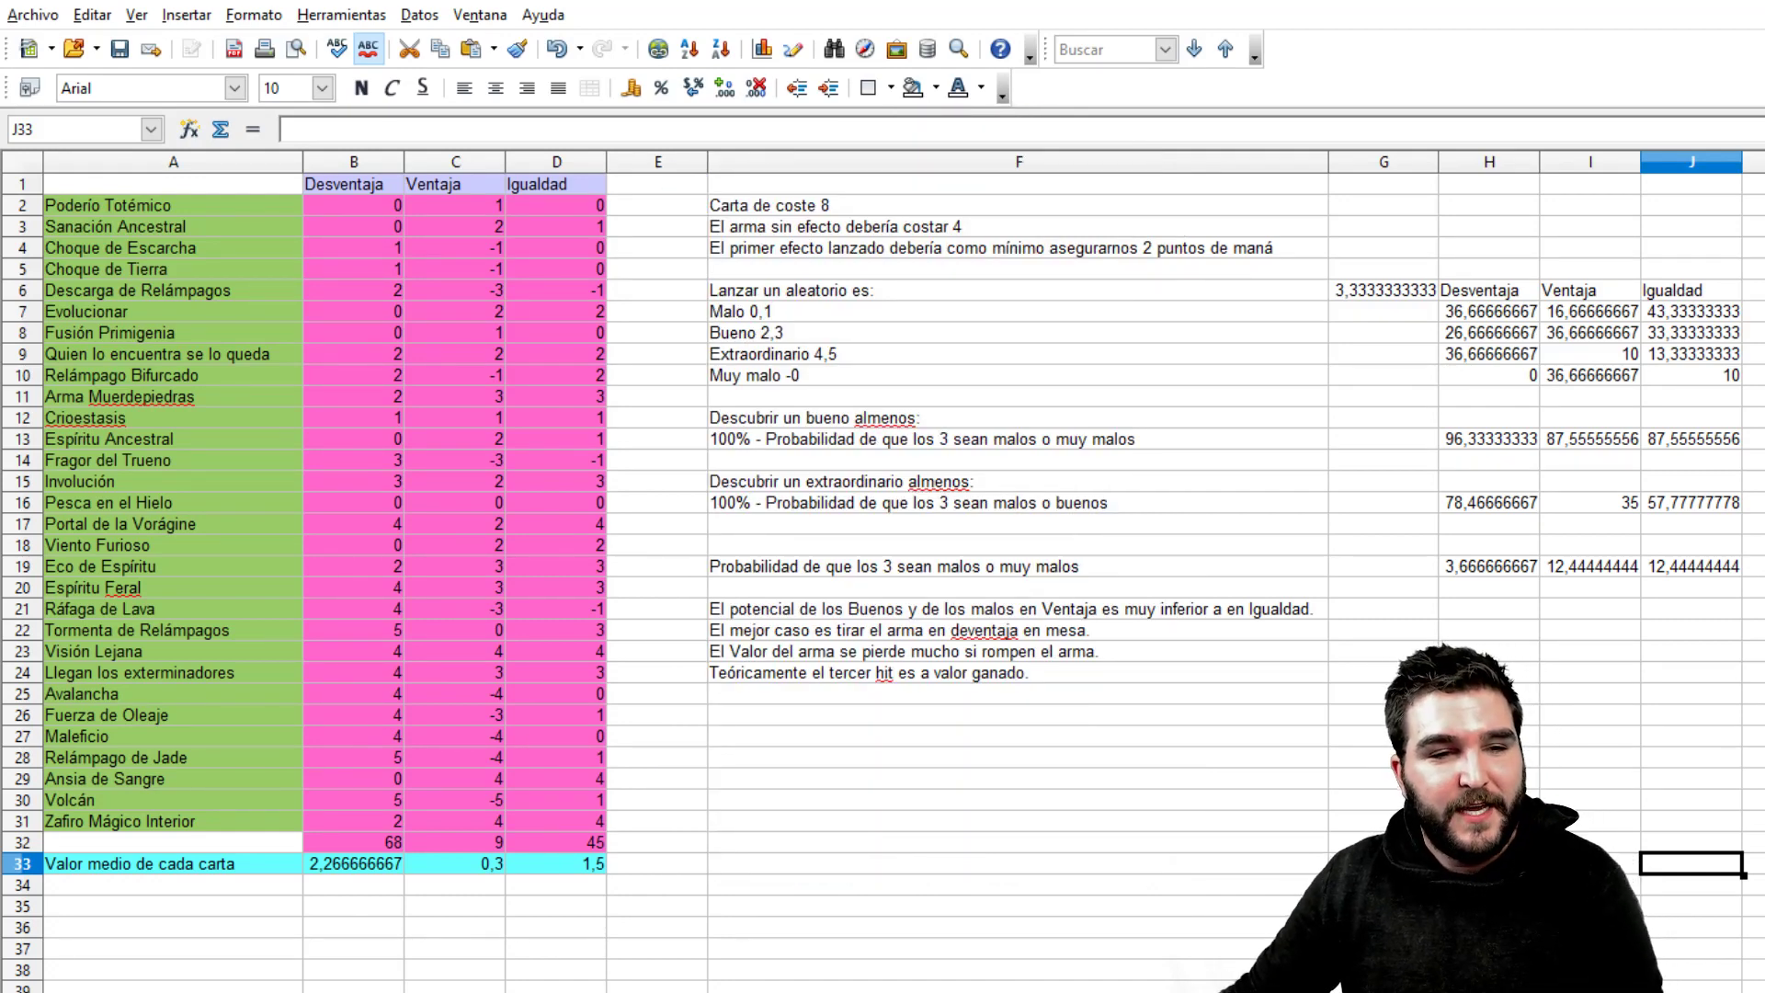
Go through the card names in column A from Poderío Totémico down to Zafiro Mágico Interior
left_click(240, 203)
key("Down")
key("Down")
key("Down")
key("Down")
key("Down")
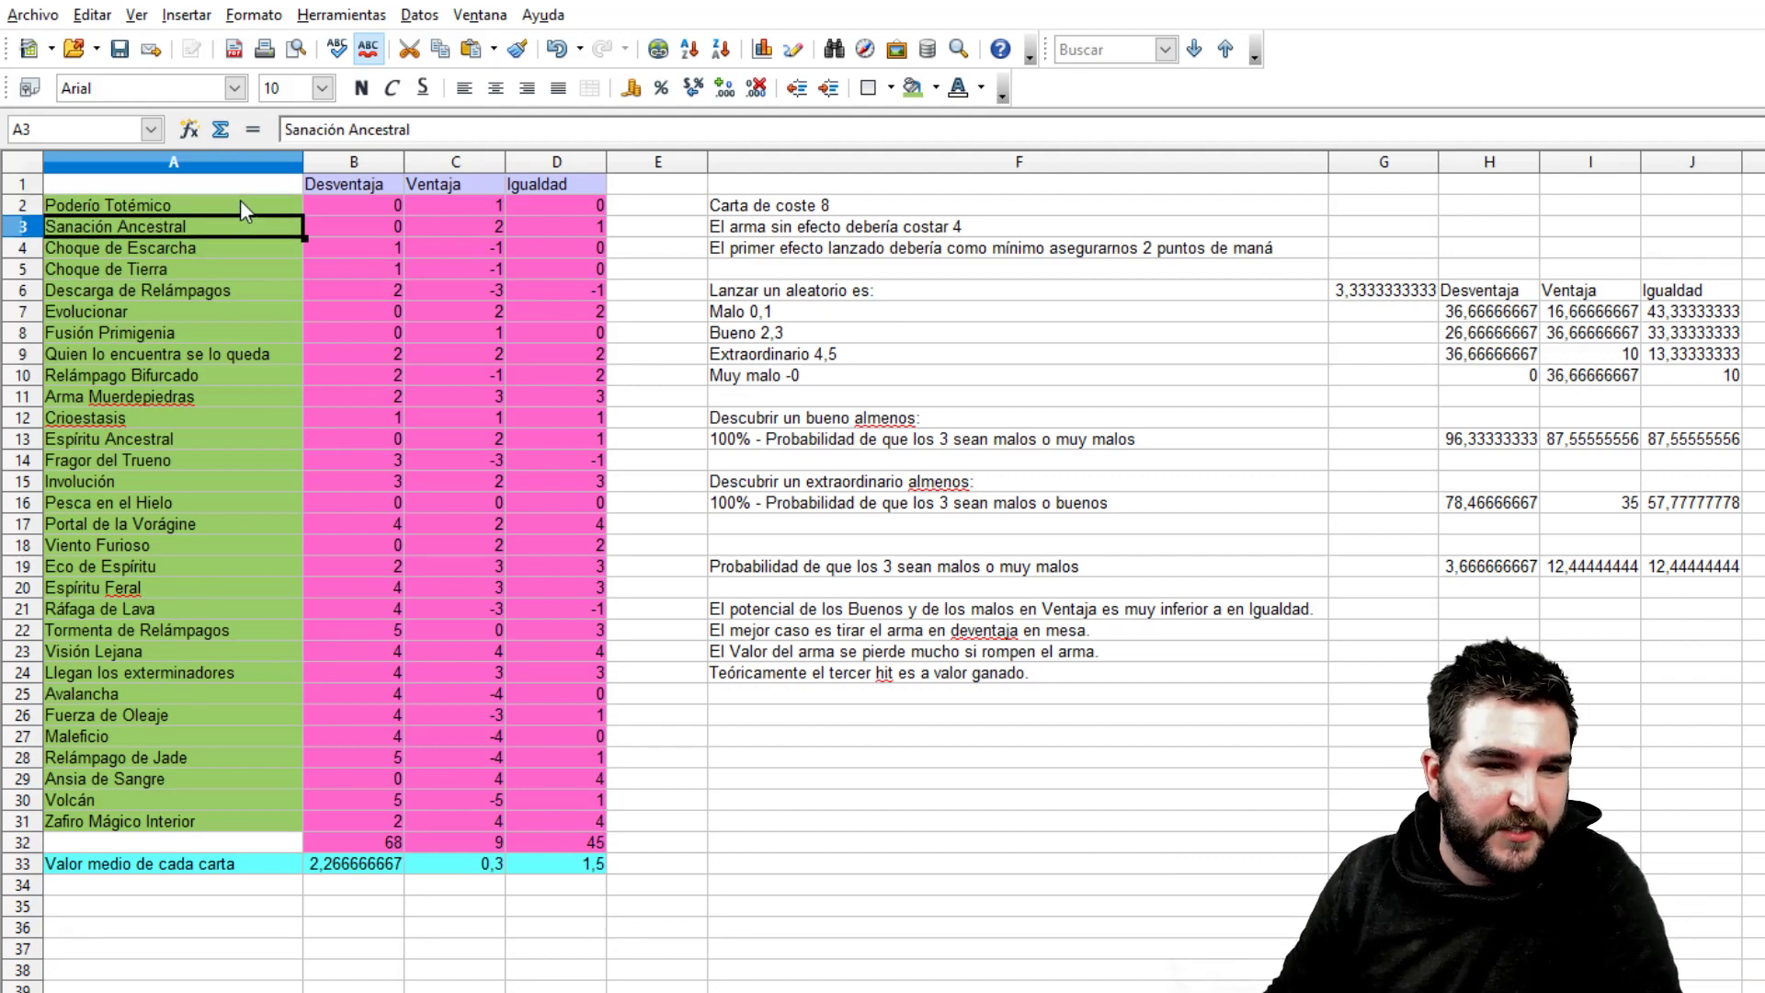
key("Down")
key("Down")
key("Down")
key("Down")
key("Down")
key("Down")
key("Down")
key("Down")
key("Down")
key("Down")
key("Down")
key("Down")
key("Down")
key("Down")
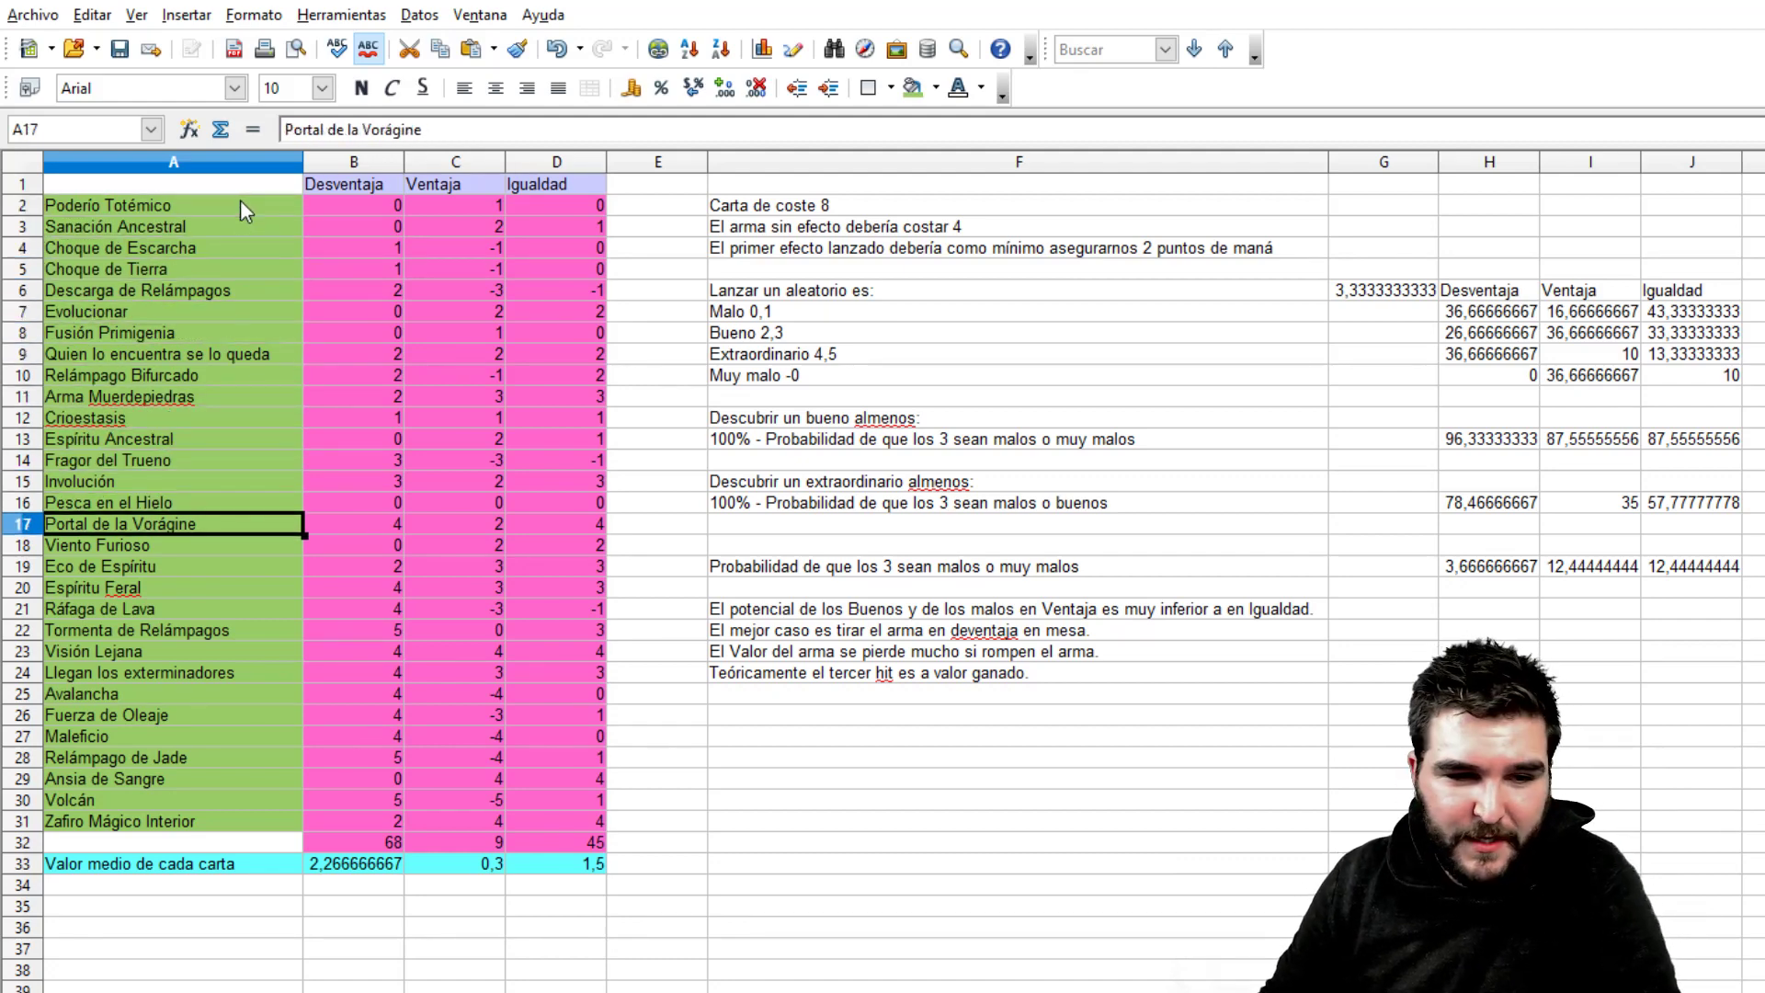
key("Down")
key("Down")
key("Down")
key("Down")
key("Down")
key("Down")
key("Down")
key("Down")
key("Down")
key("Down")
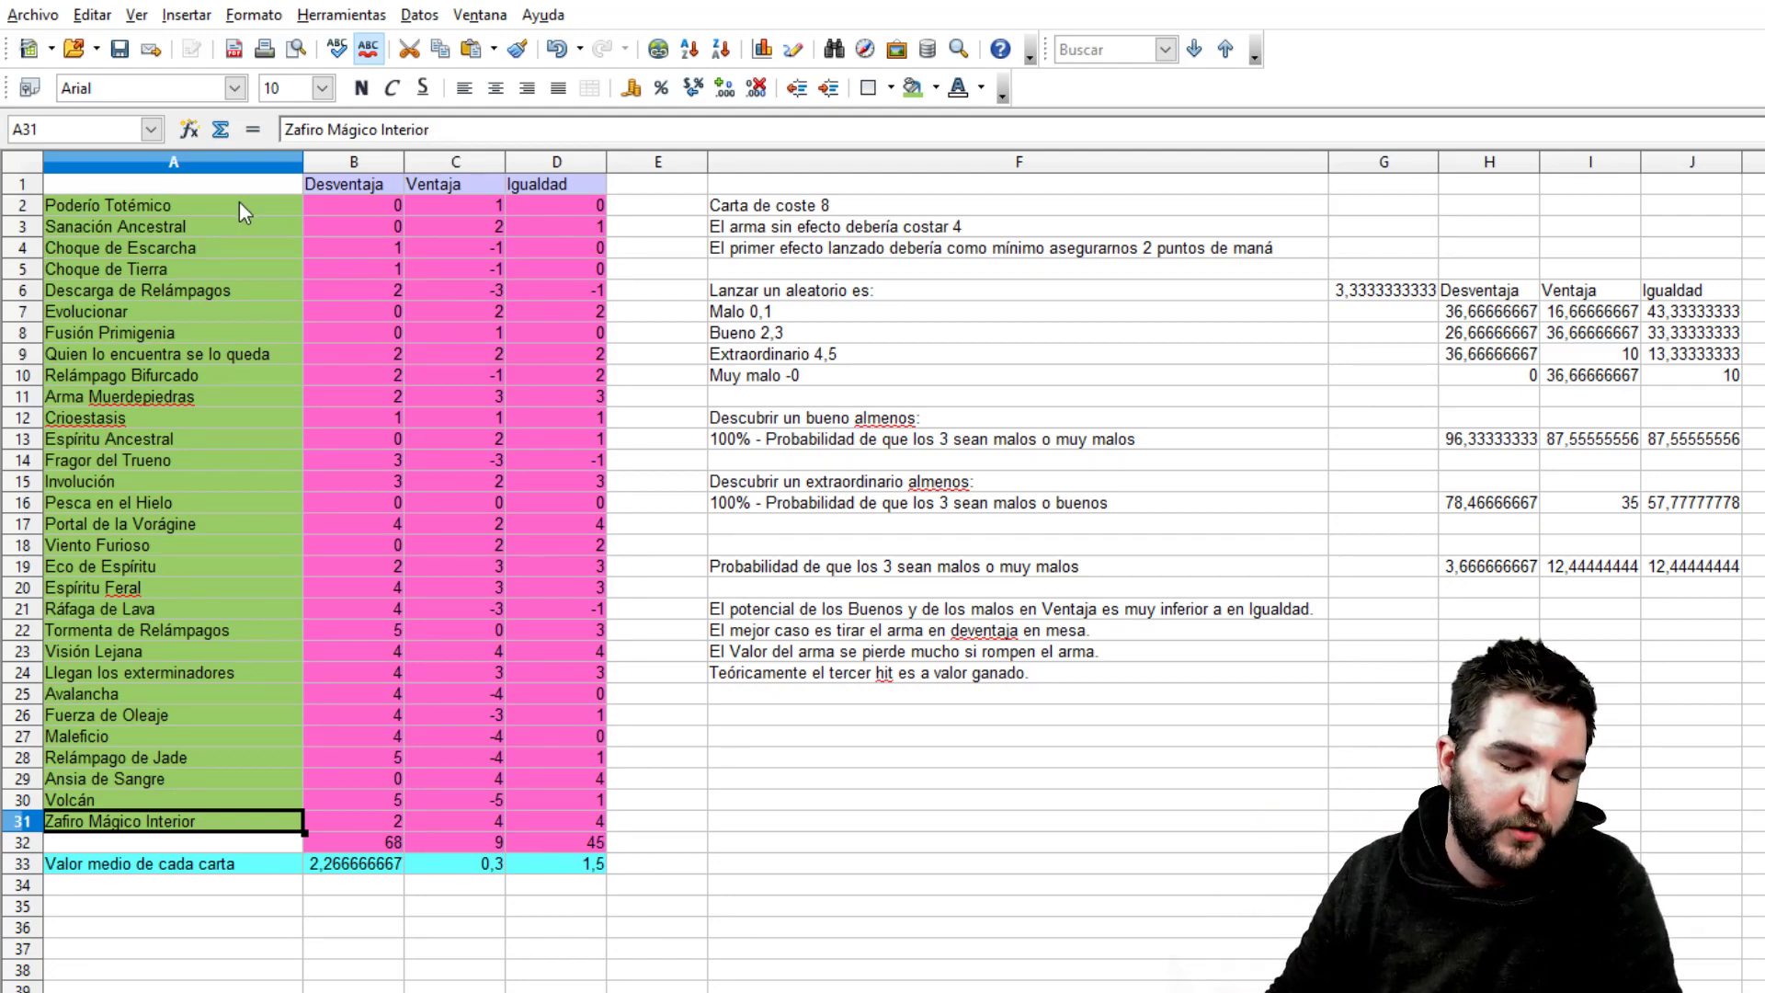
Go back up the card list to the first card, Poderío Totémico, in cell A2
key("Up")
key("Up")
key("Up")
key("Up")
key("Up")
key("Up")
key("Up")
key("Up")
key("Up")
key("Up")
key("Up")
key("Up")
key("Up")
key("Up")
key("Up")
key("Up")
key("Up")
key("Up")
key("Up")
key("Up")
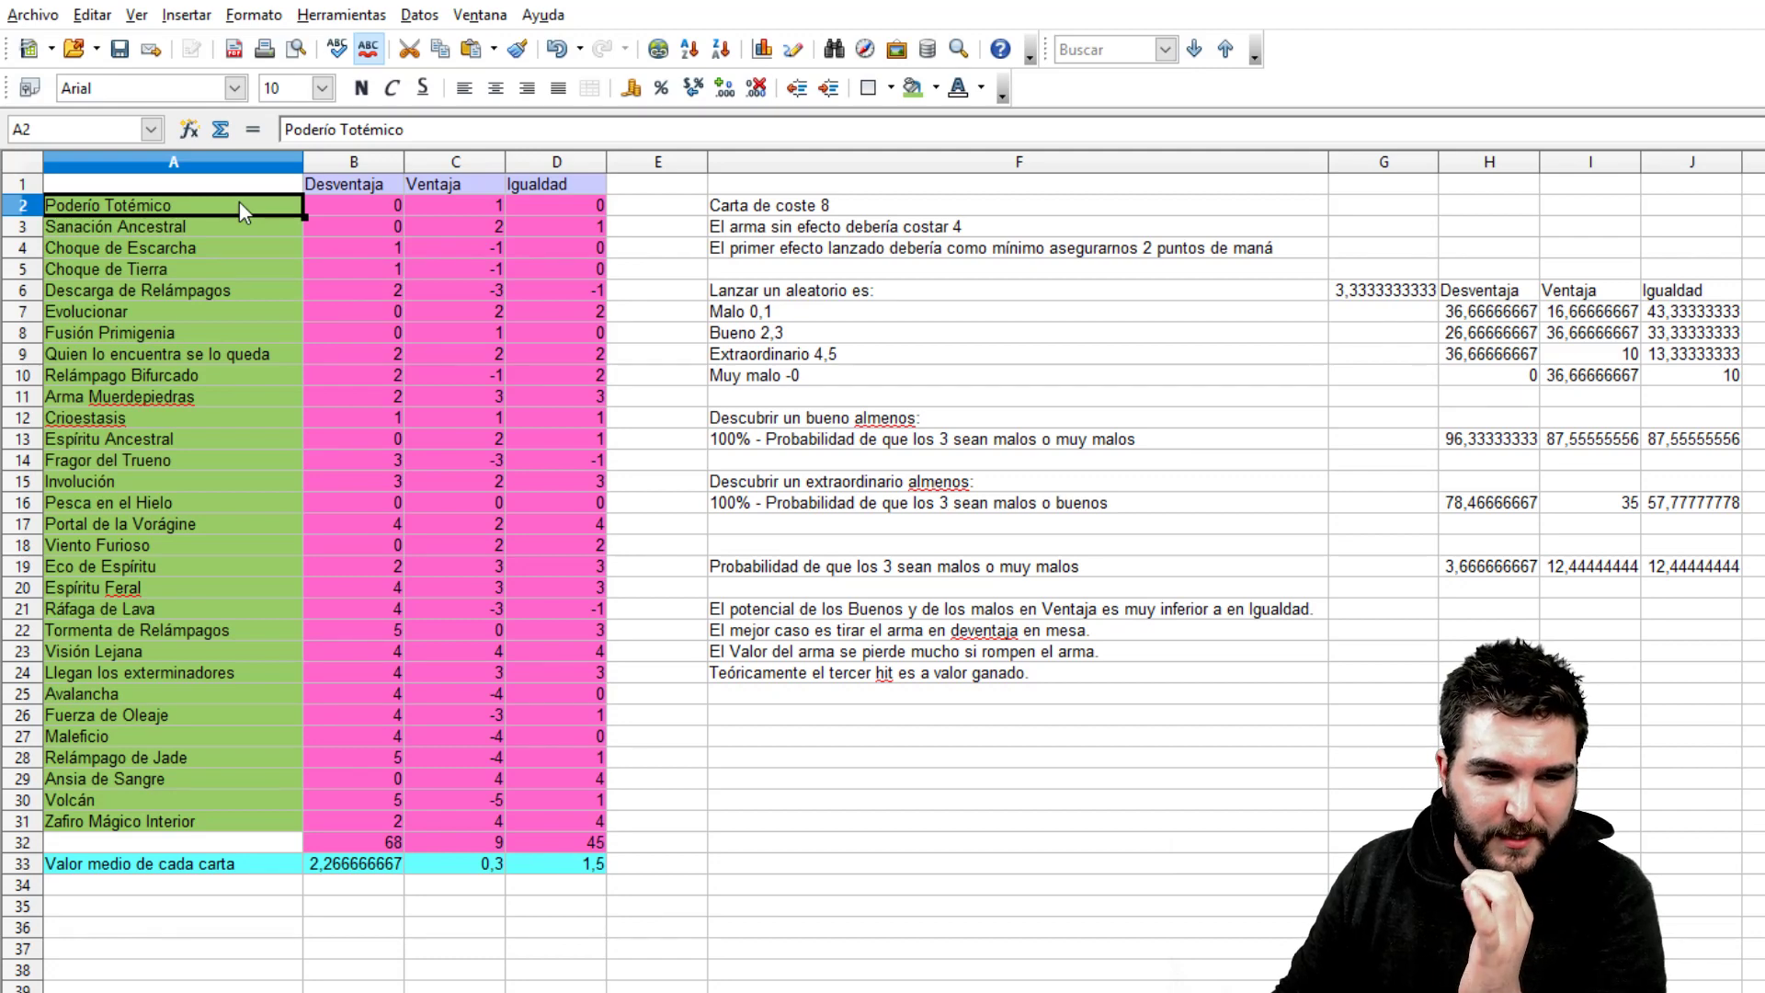
Examine the three scenario headings Desventaja, Ventaja and Igualdad in row 1
key("Up")
key("Right")
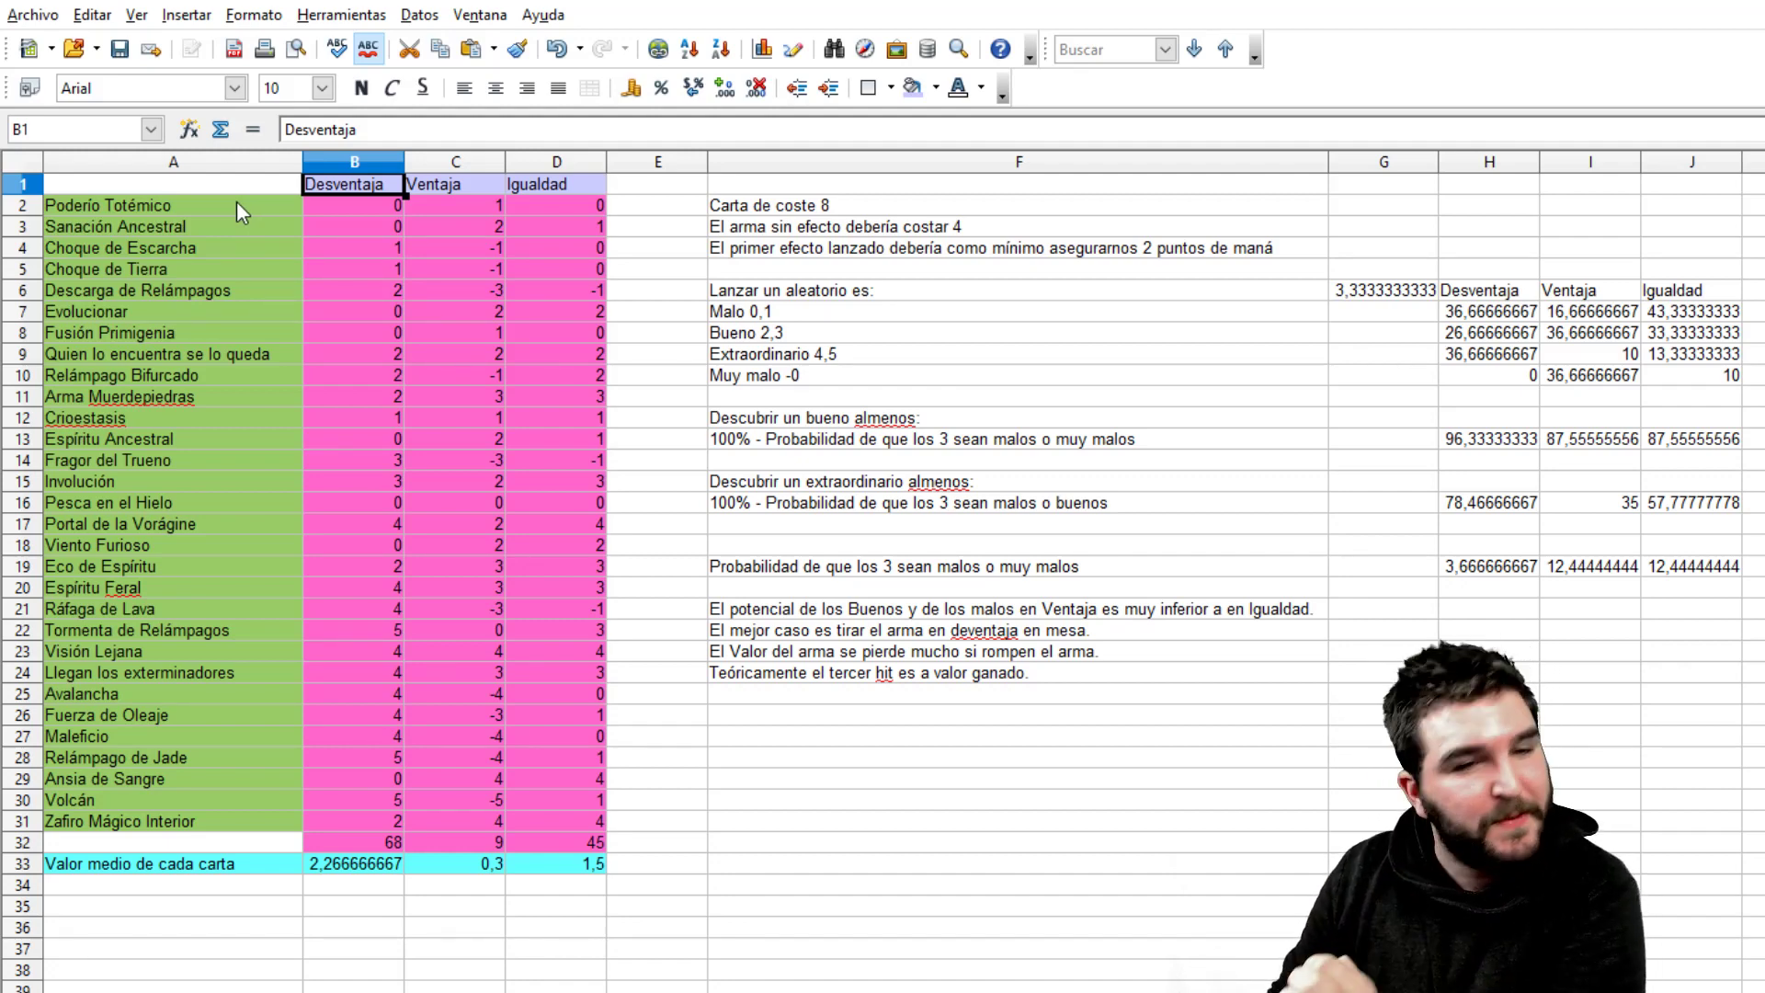
key("Right")
key("Right")
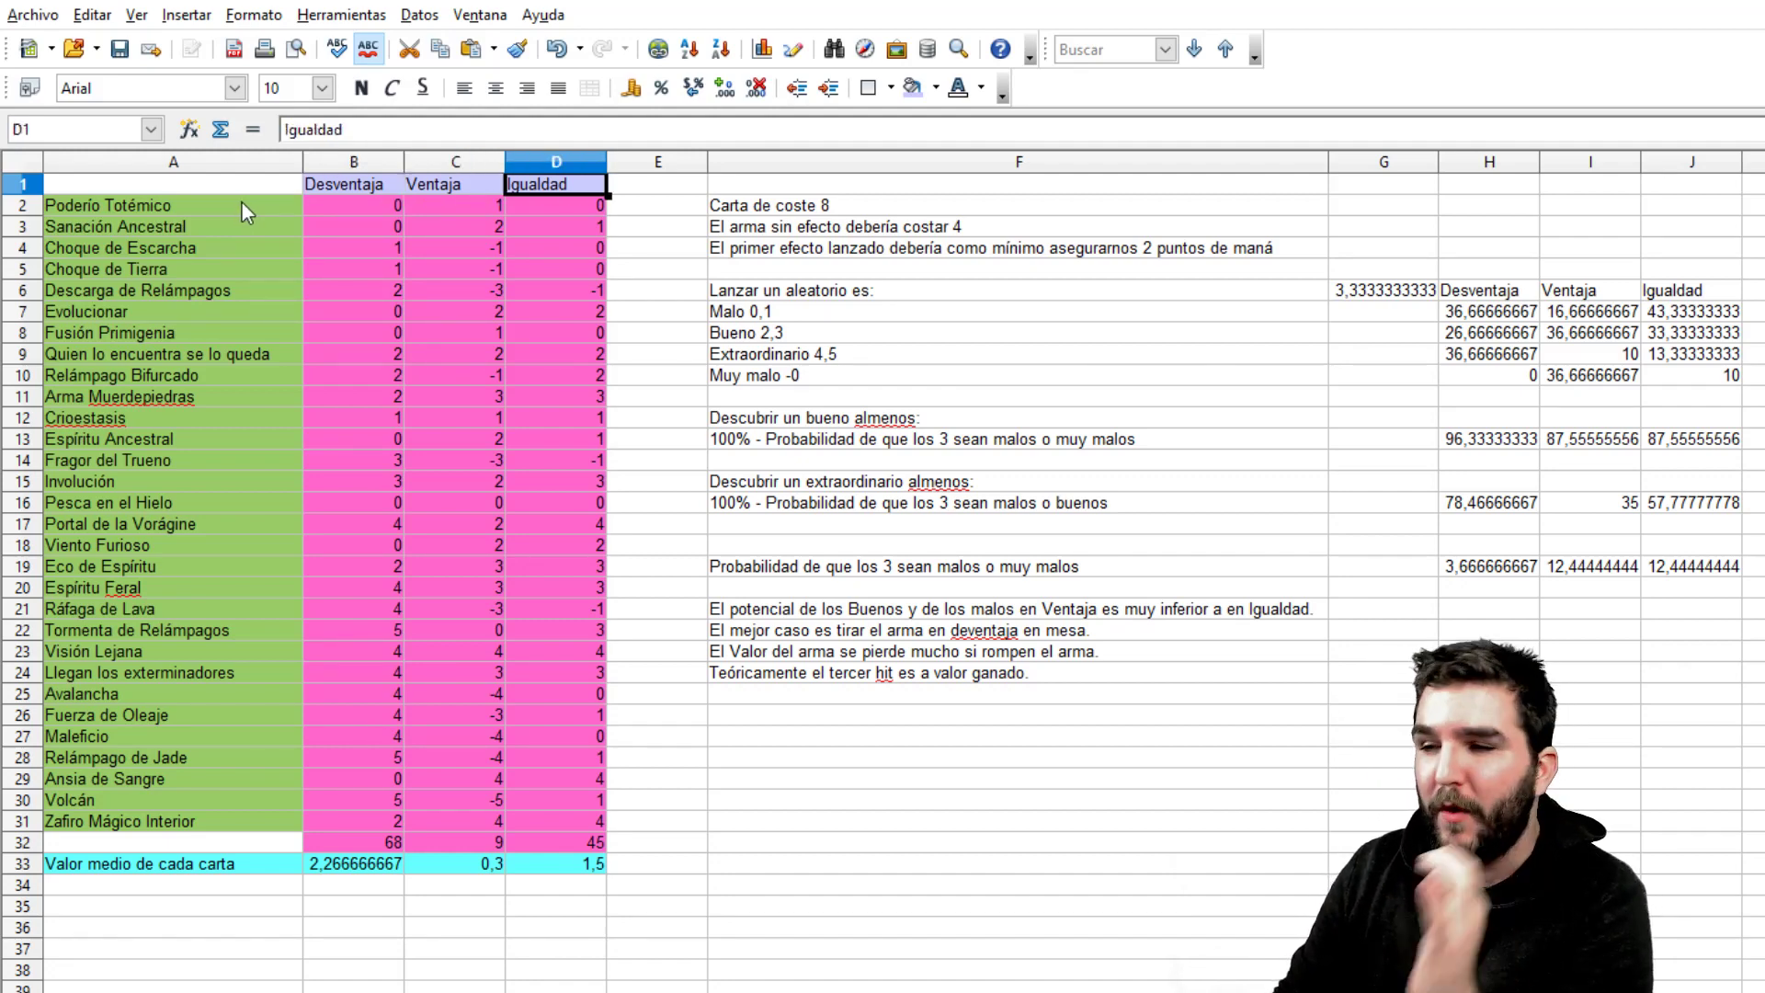
key("Left")
key("Left")
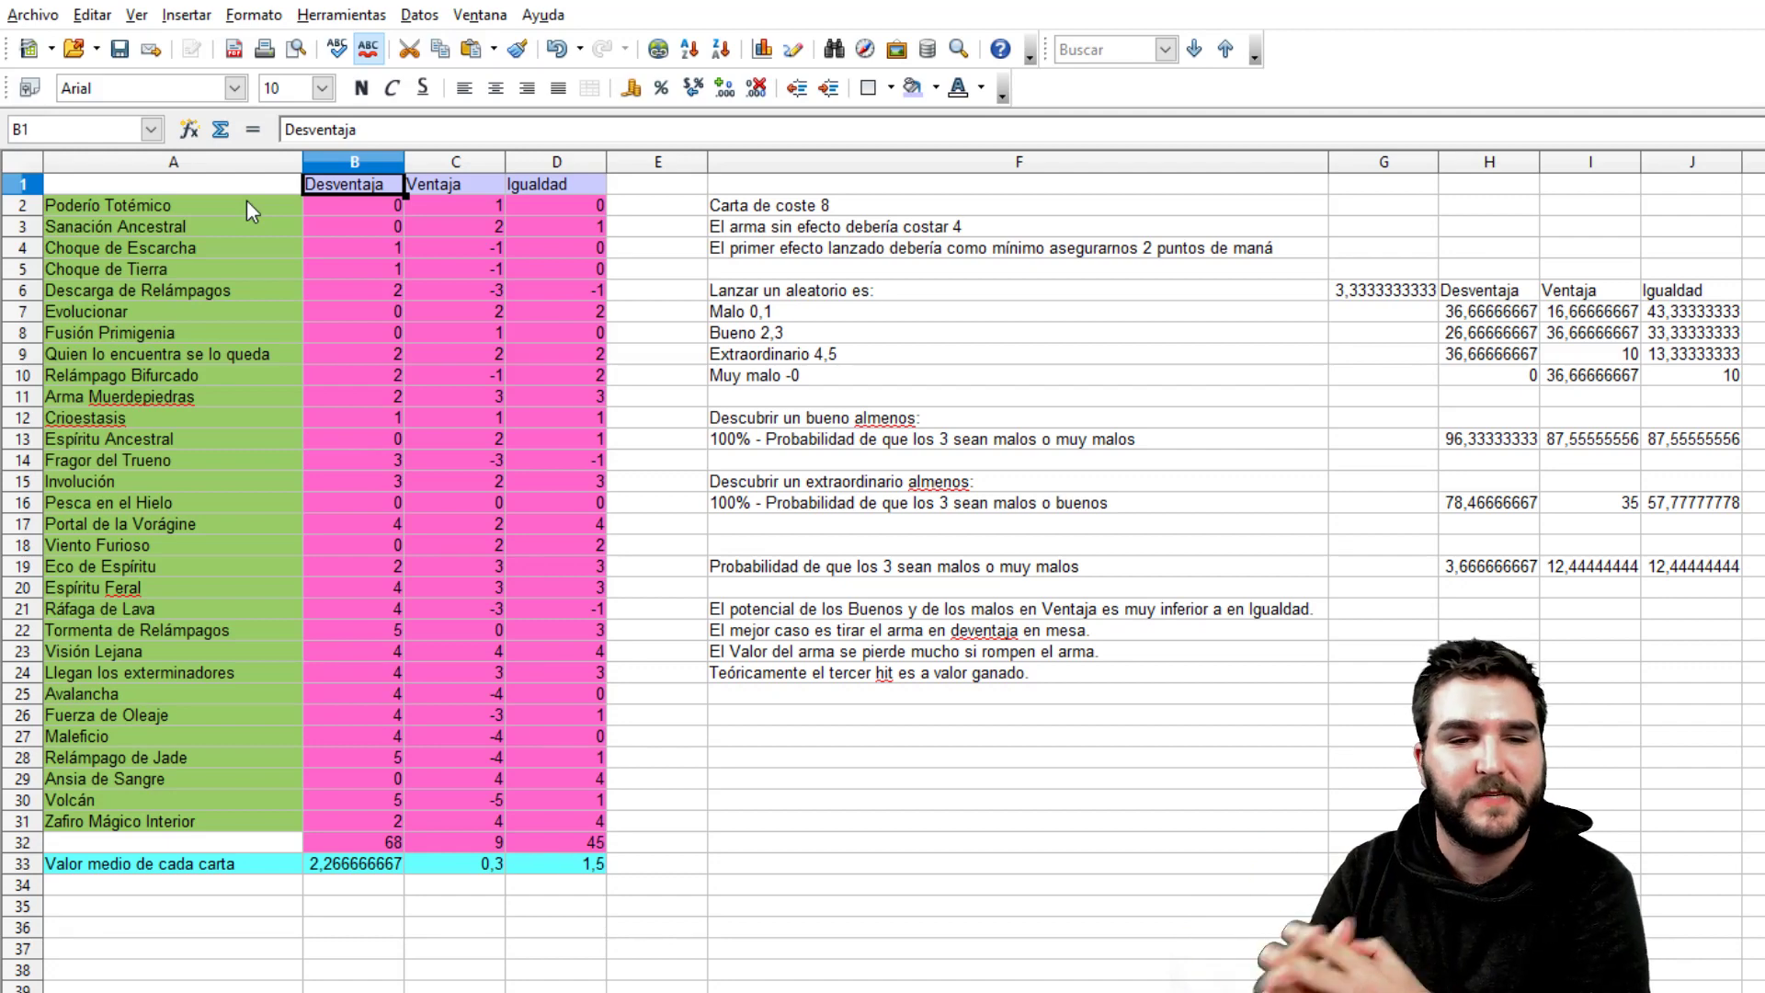
key("Right")
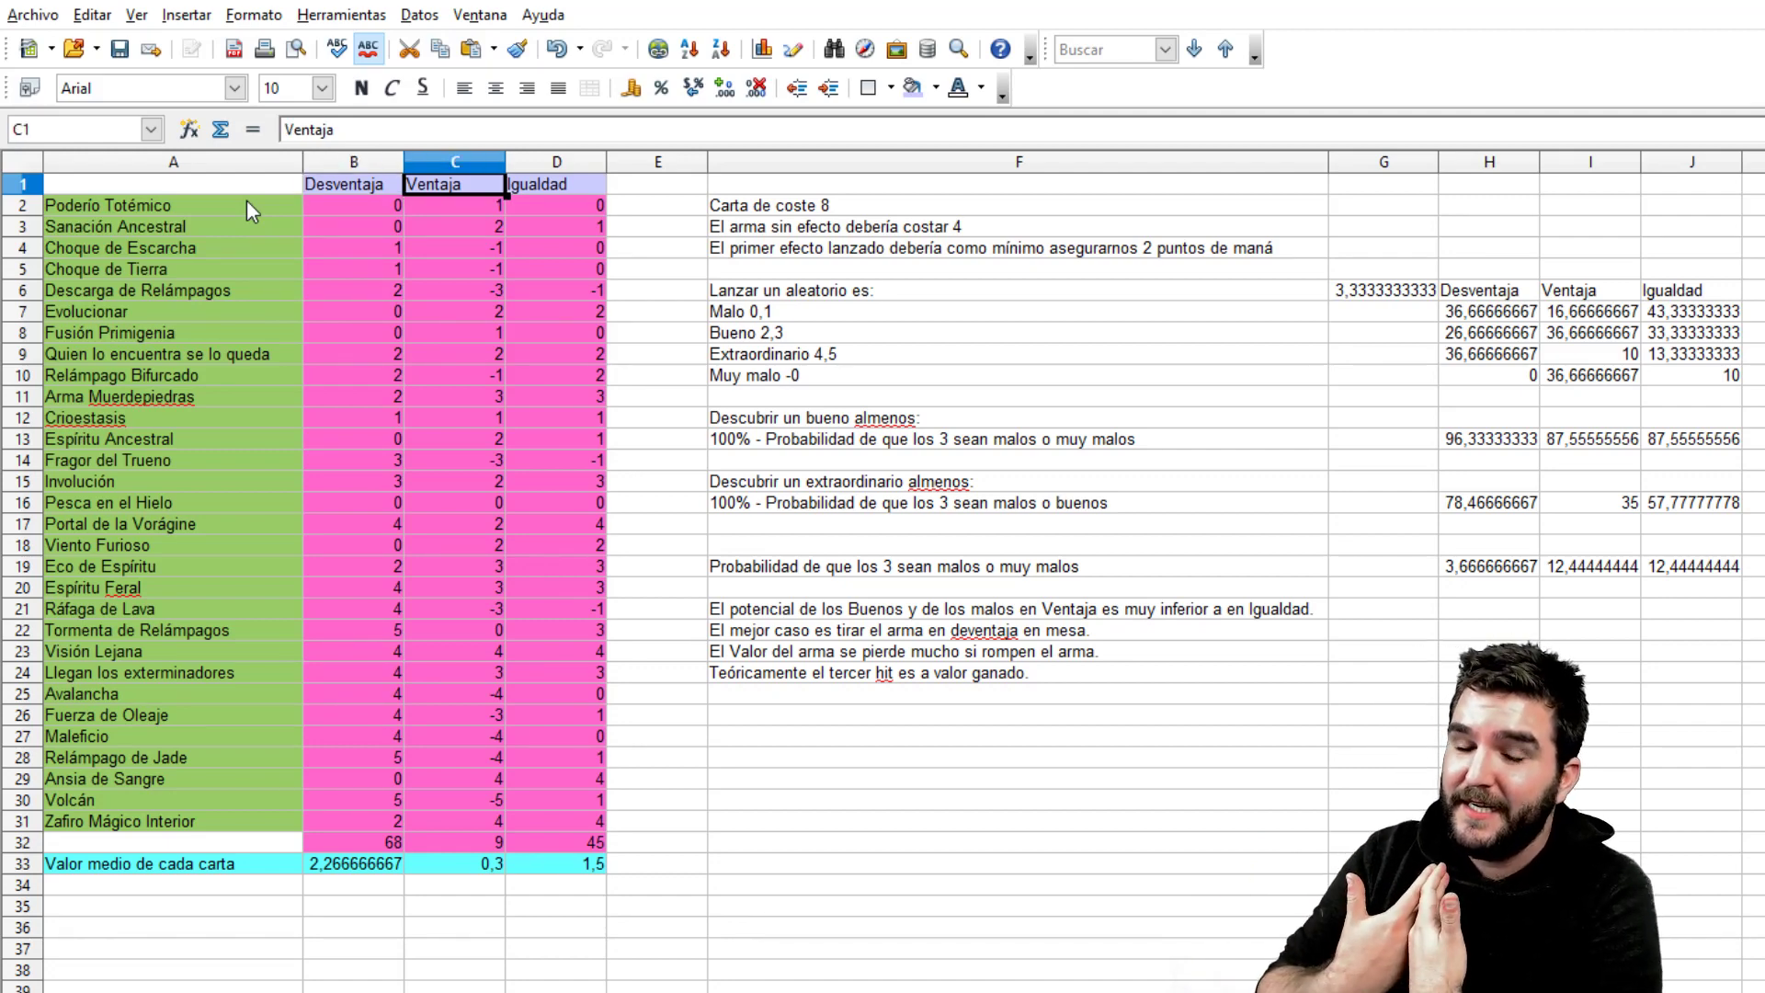
key("Right")
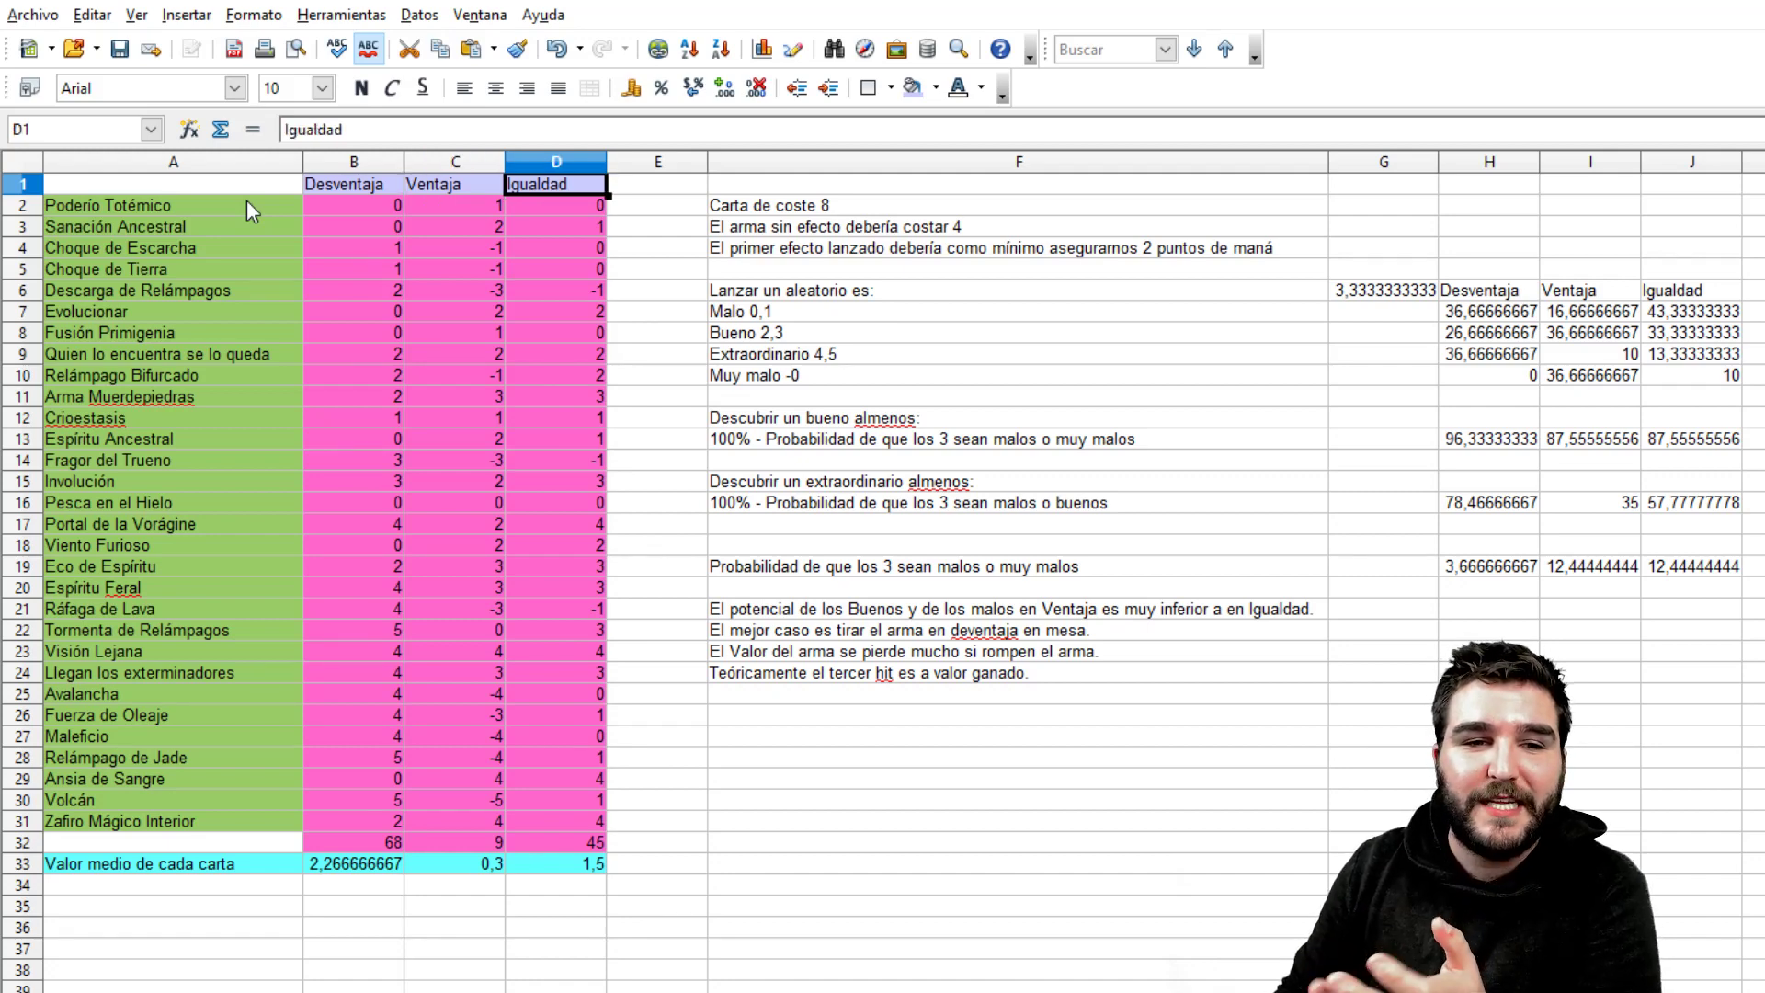
key("Left")
key("Left")
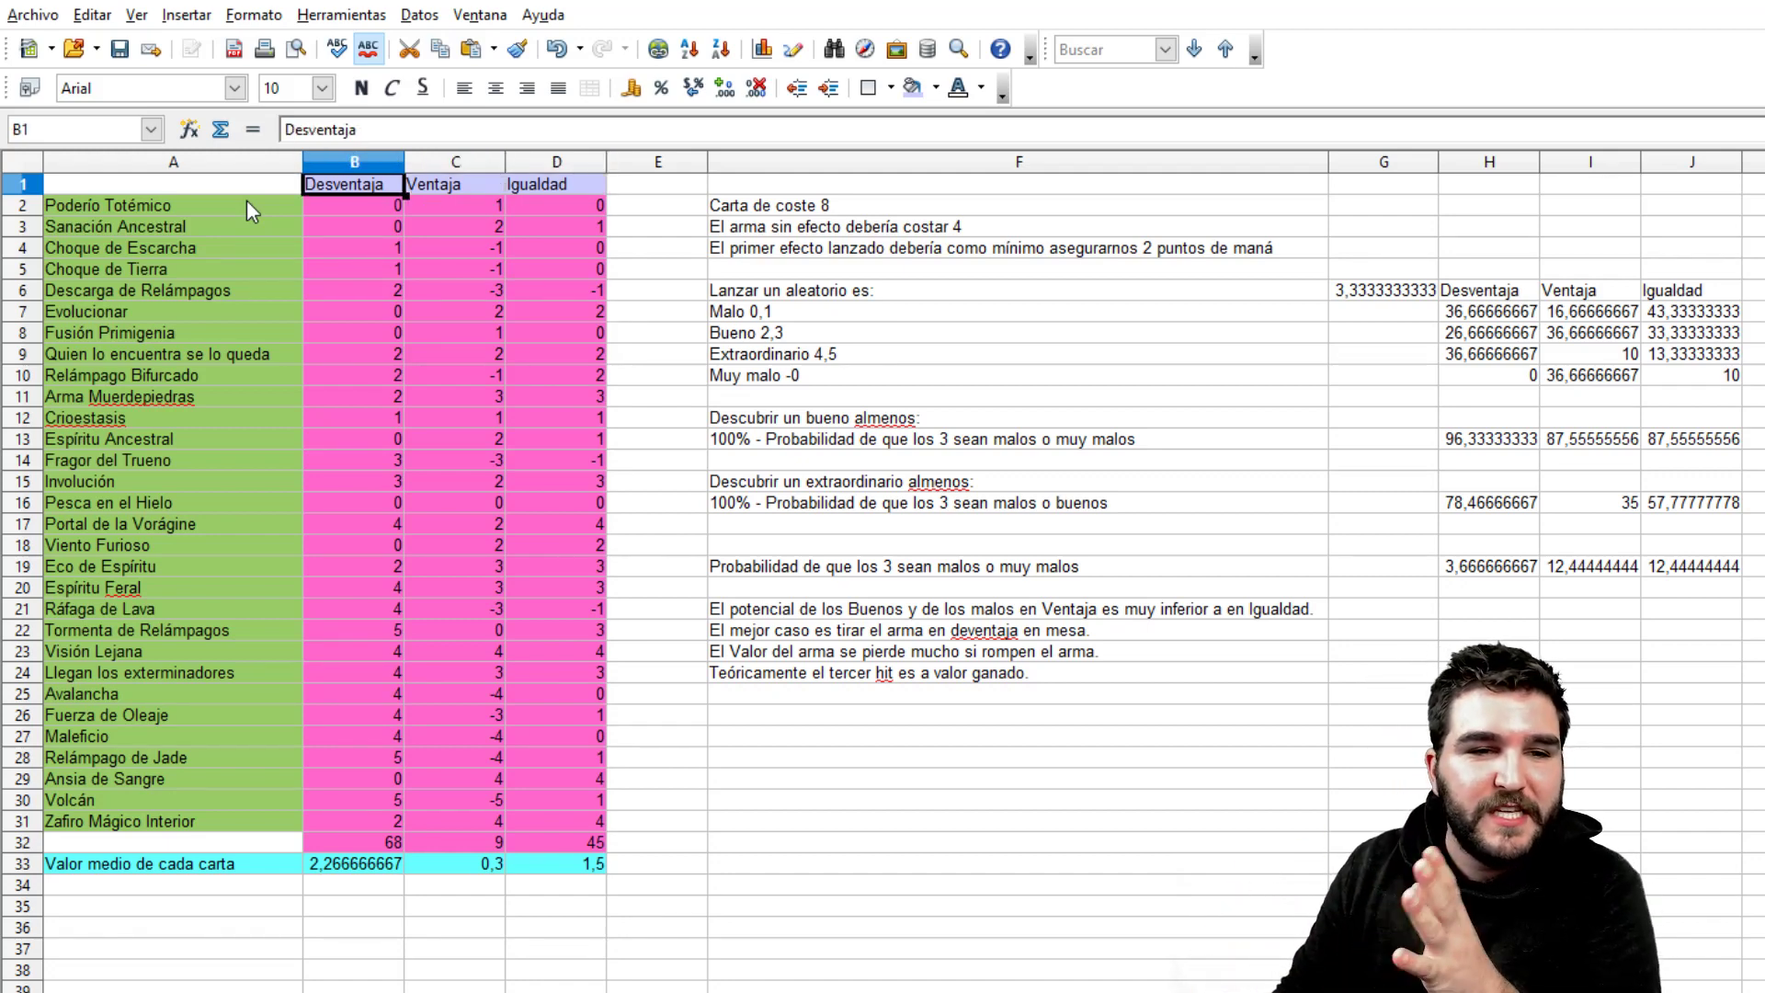
key("Right")
key("Right")
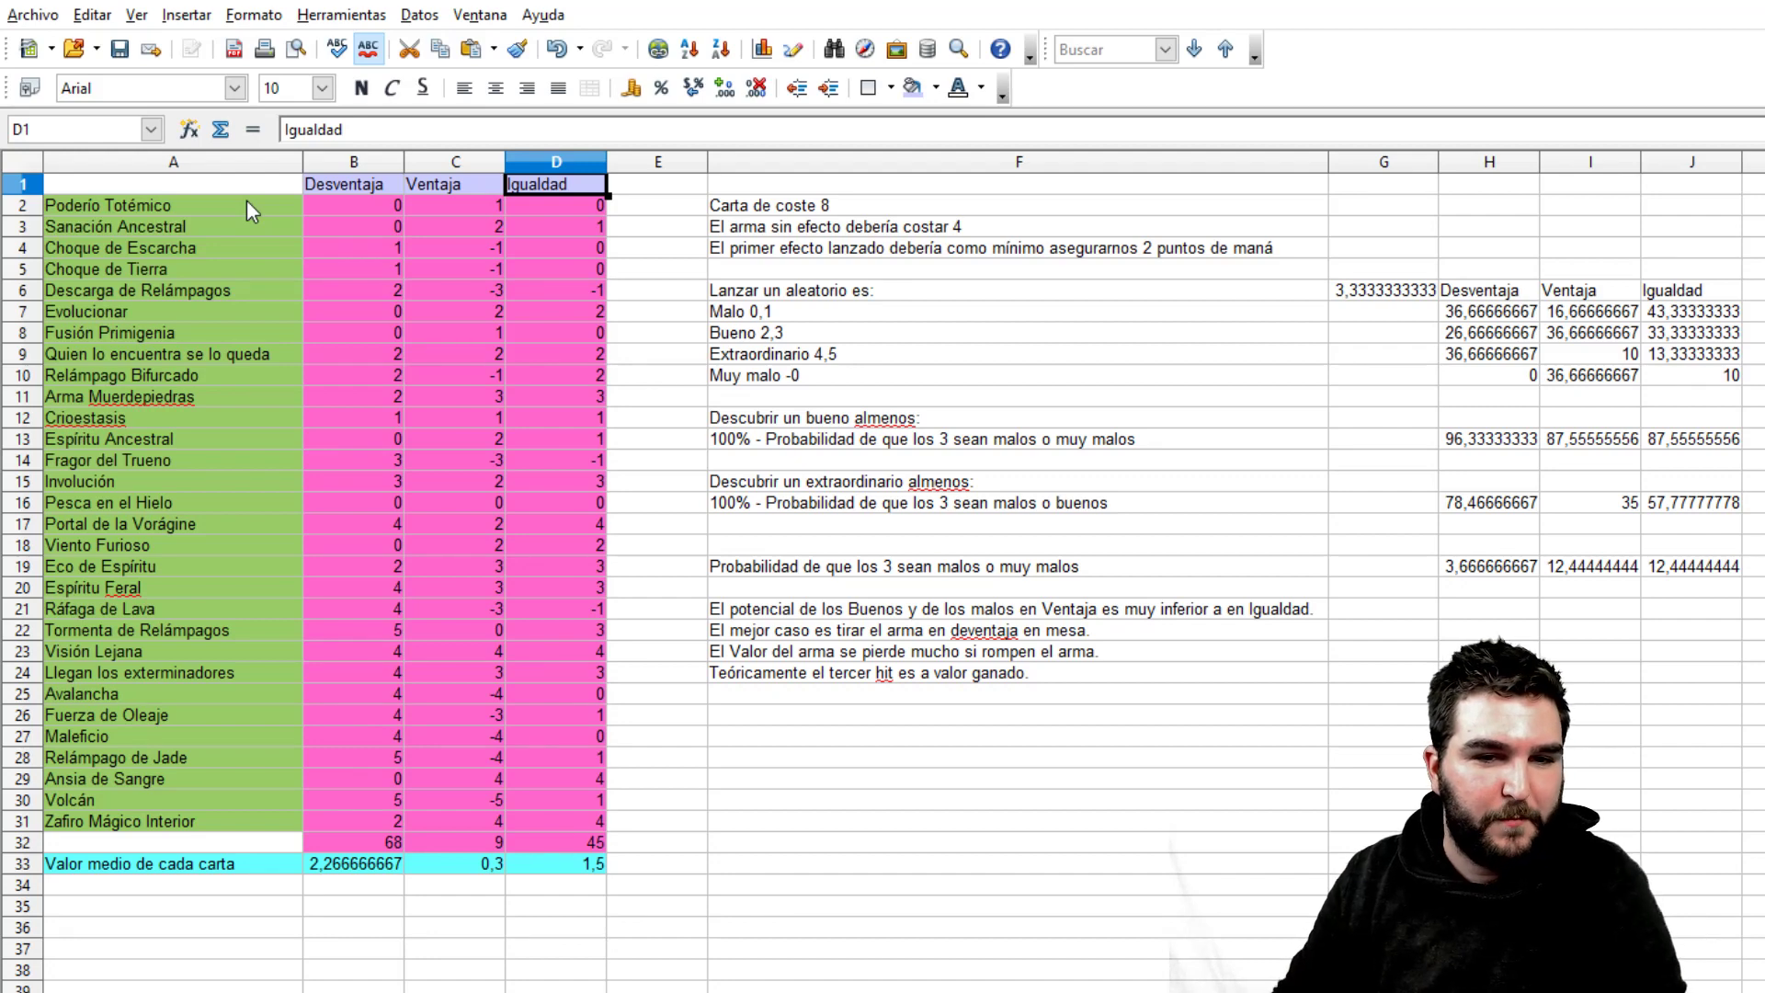
Read the notes in cells F2 to F4 on the card's cost, the weapon's value without effect and the first effect
key("Left")
key("Left")
key("Down")
key("Right")
key("Right")
key("Right")
key("Right")
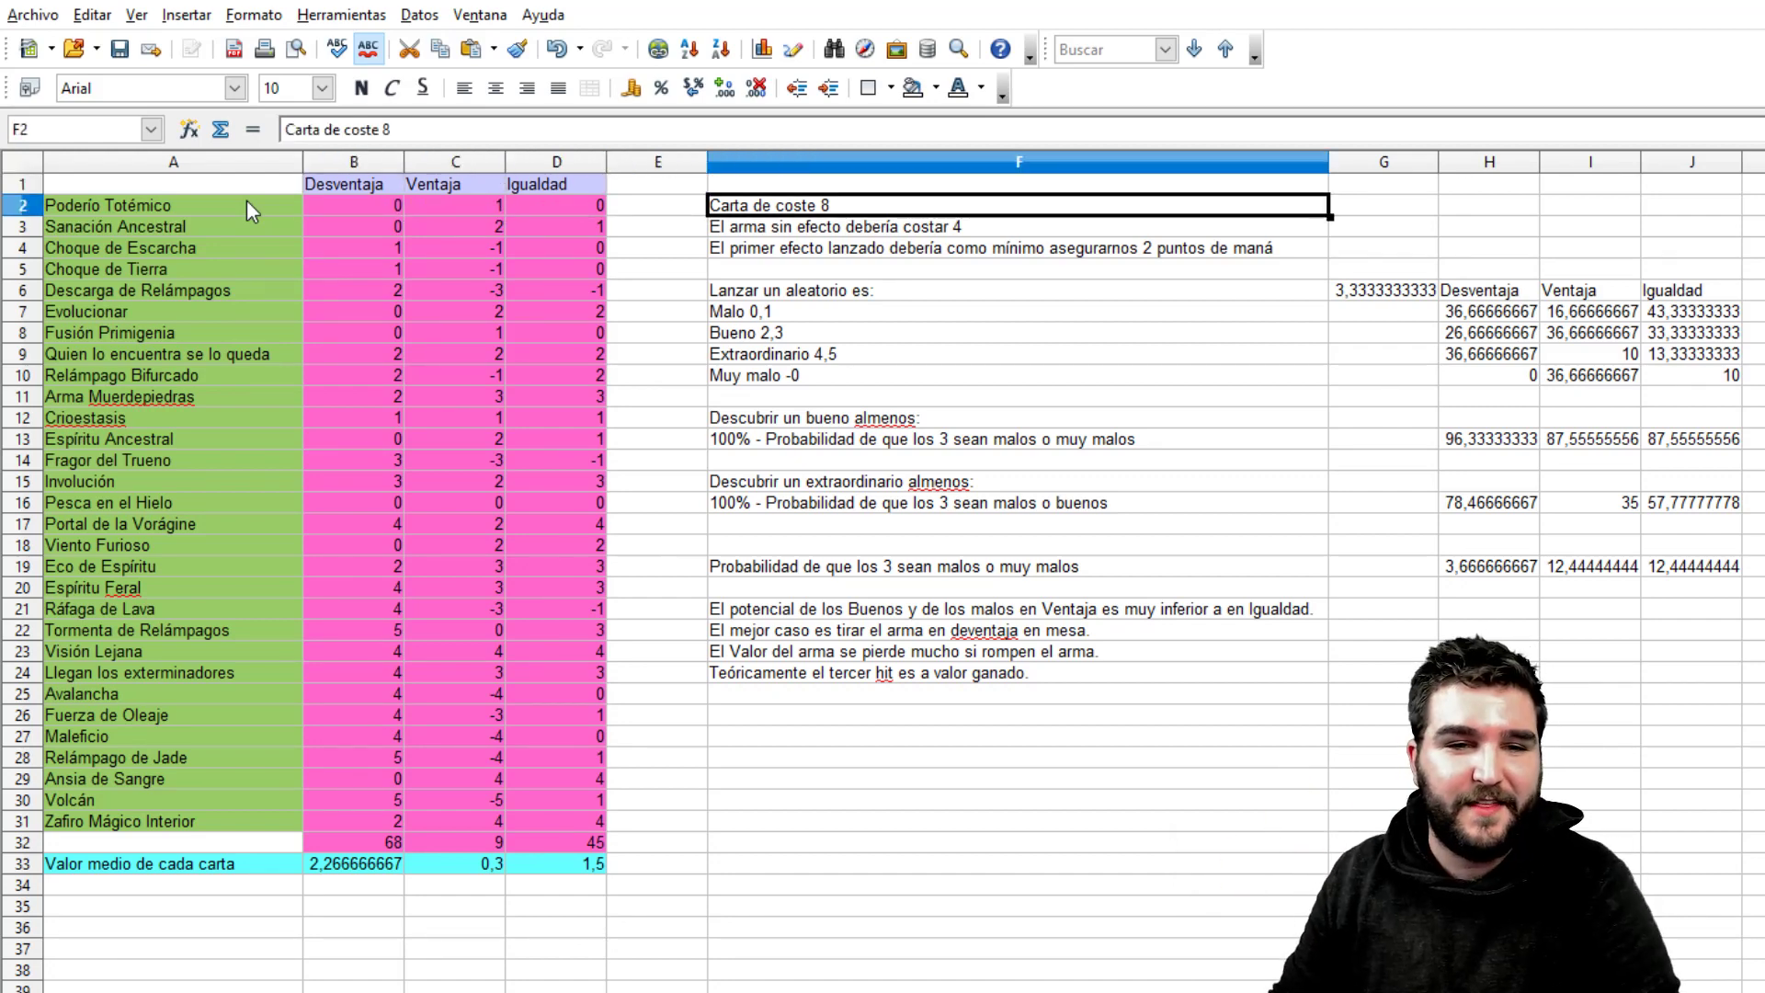
key("Down")
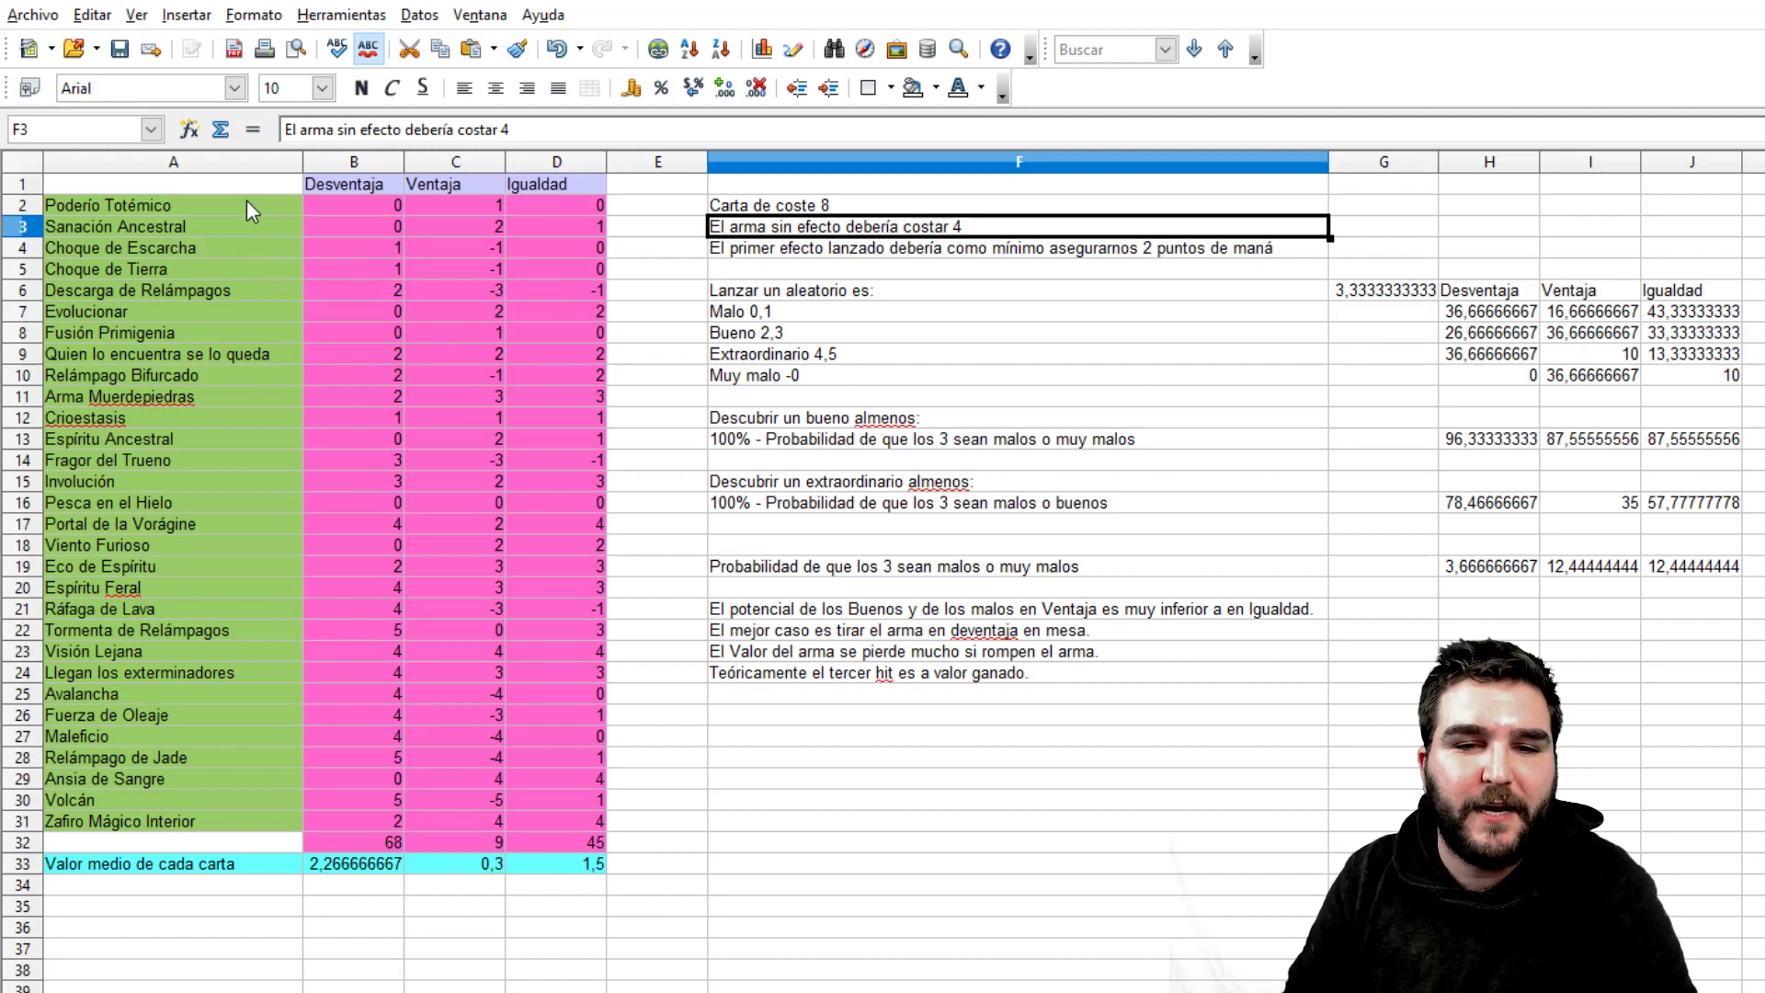
key("Down")
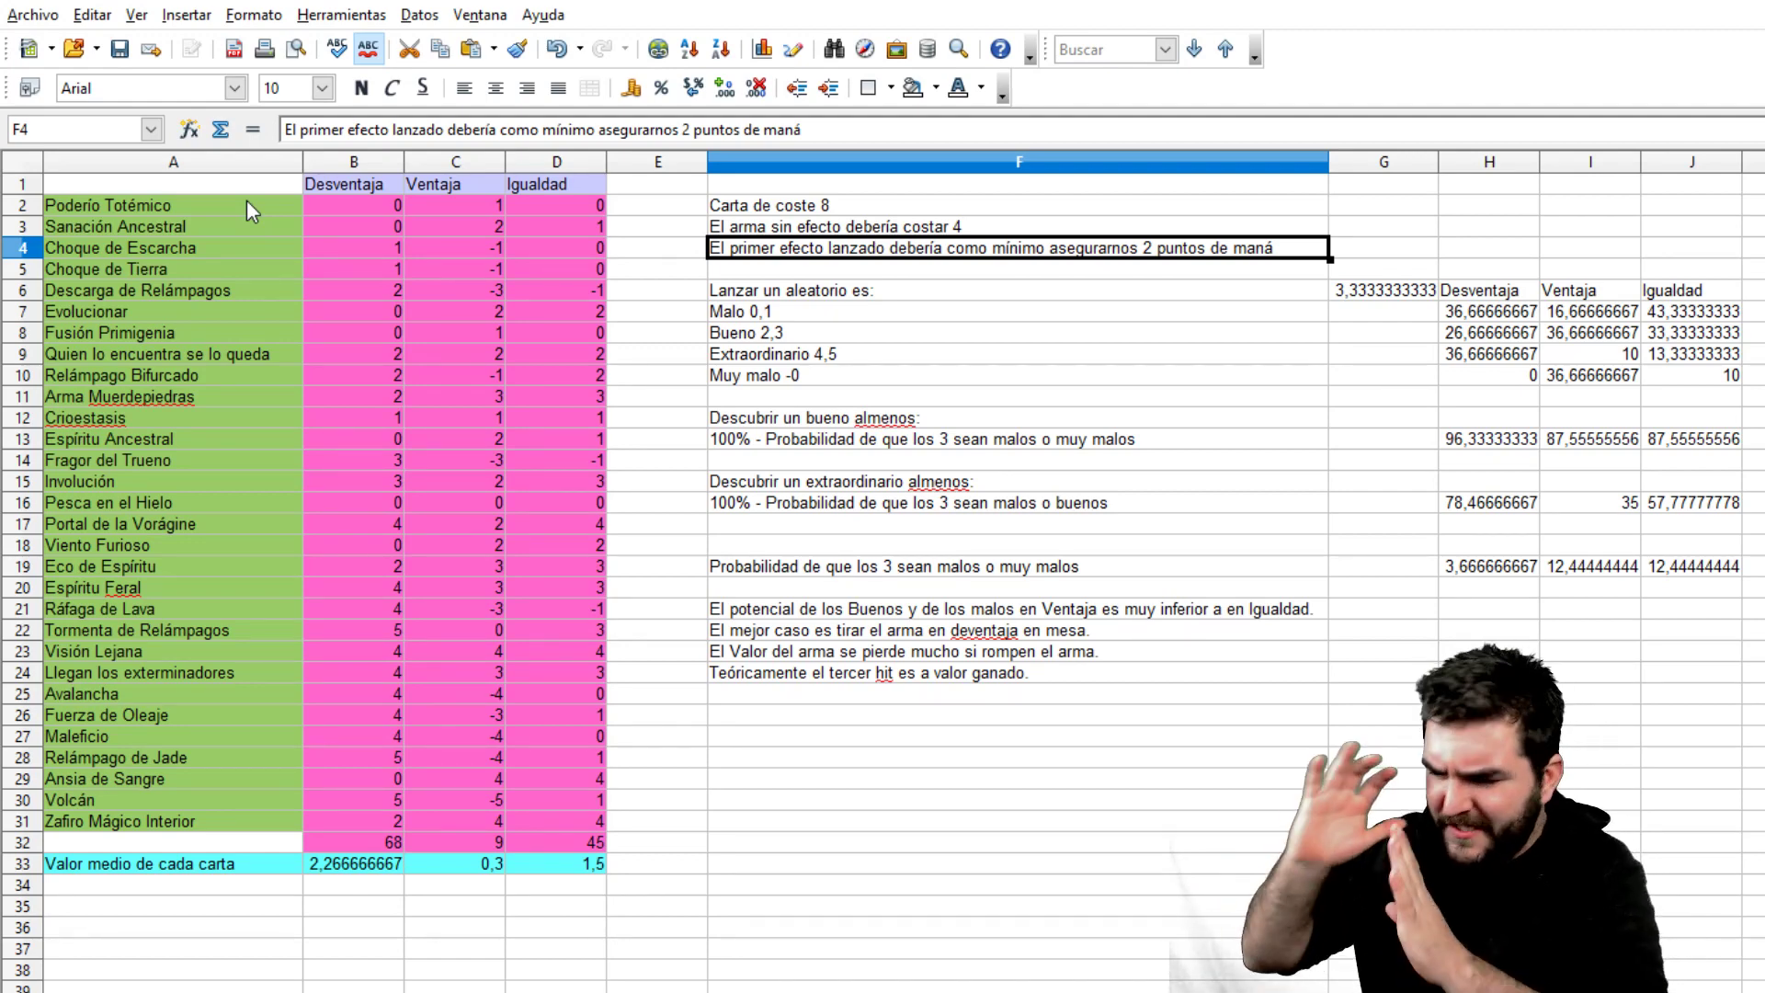
Return from the notes to the Poderío Totémico row and inspect its value cells in columns B to D
key("Up")
key("Up")
key("Left")
key("Down")
key("Right")
key("Right")
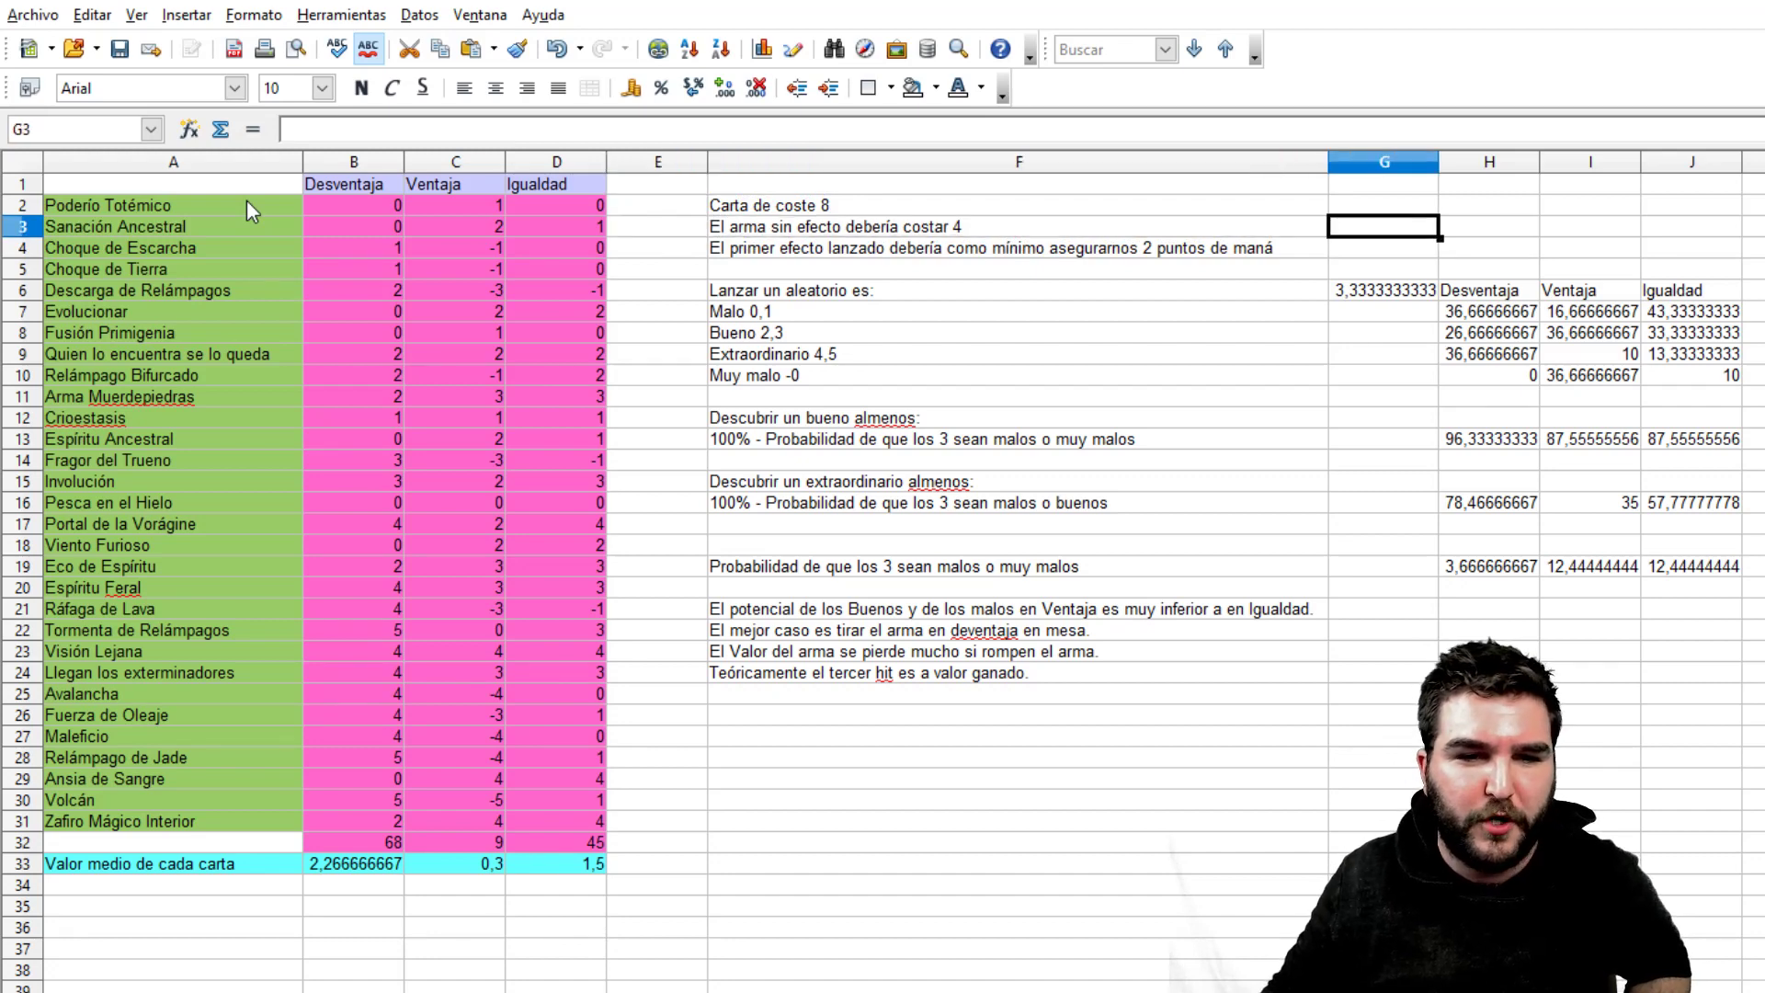
key("Left")
key("Left")
key("Left")
key("Left")
key("Left")
key("Up")
key("Right")
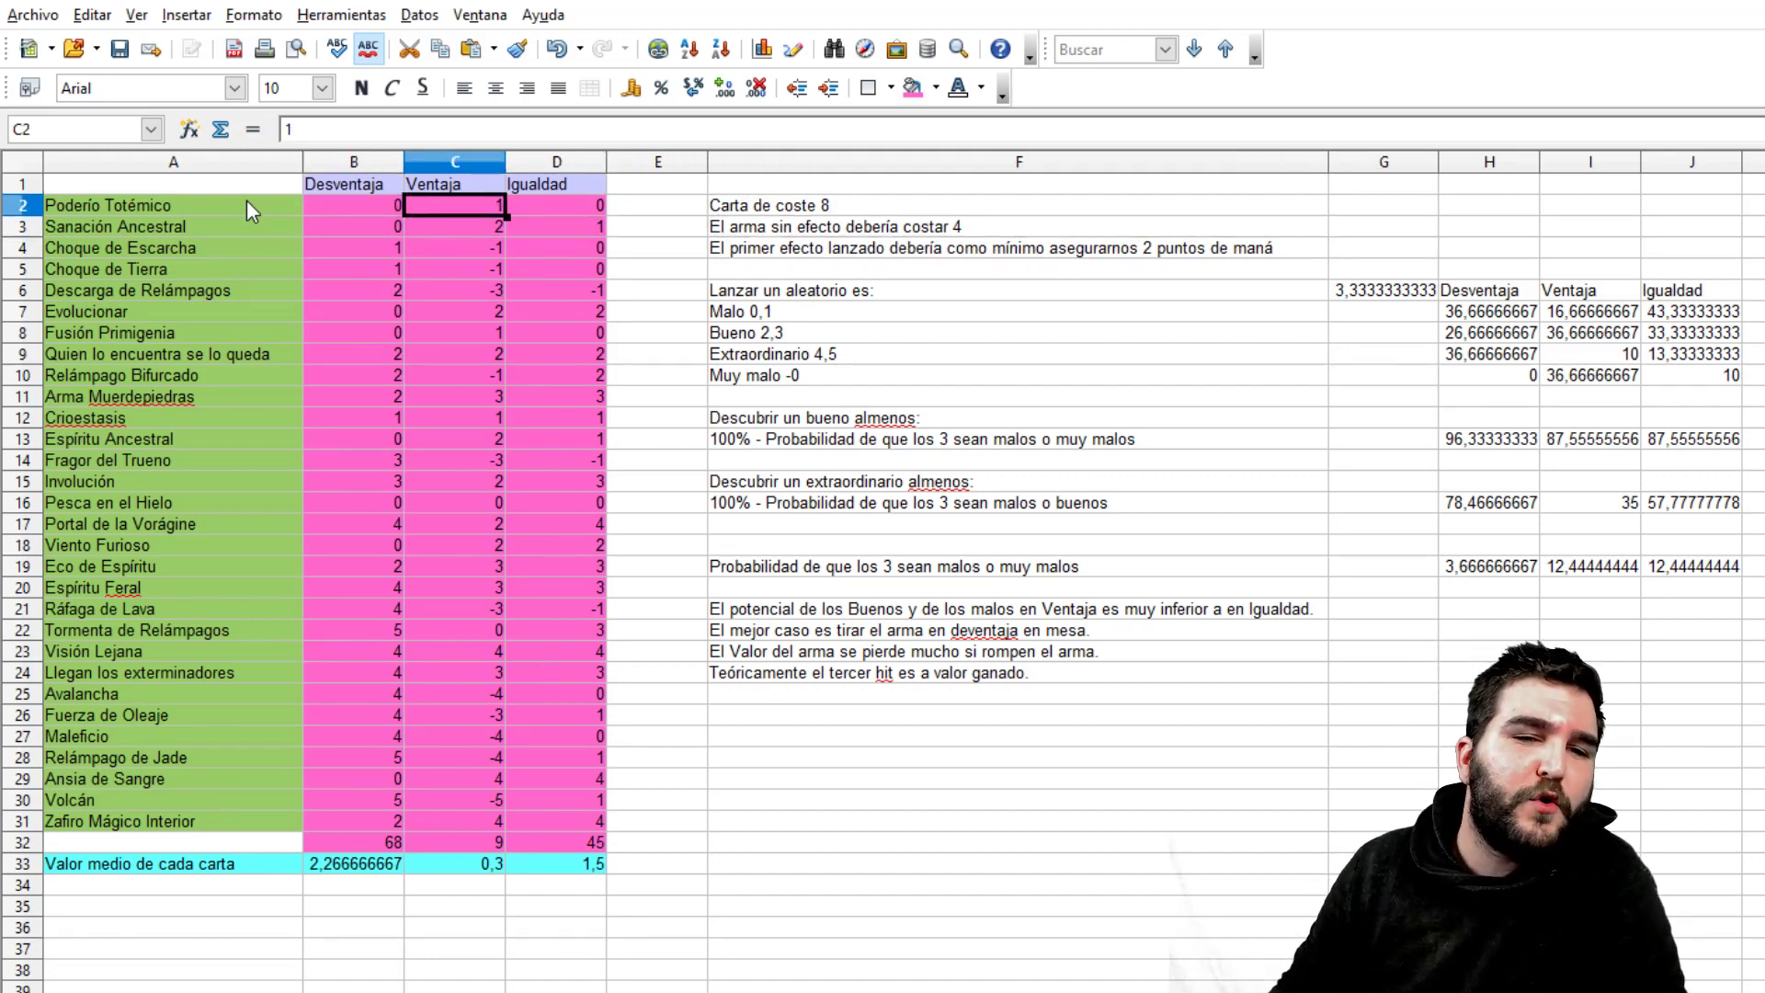
key("Right")
key("Left")
key("Left")
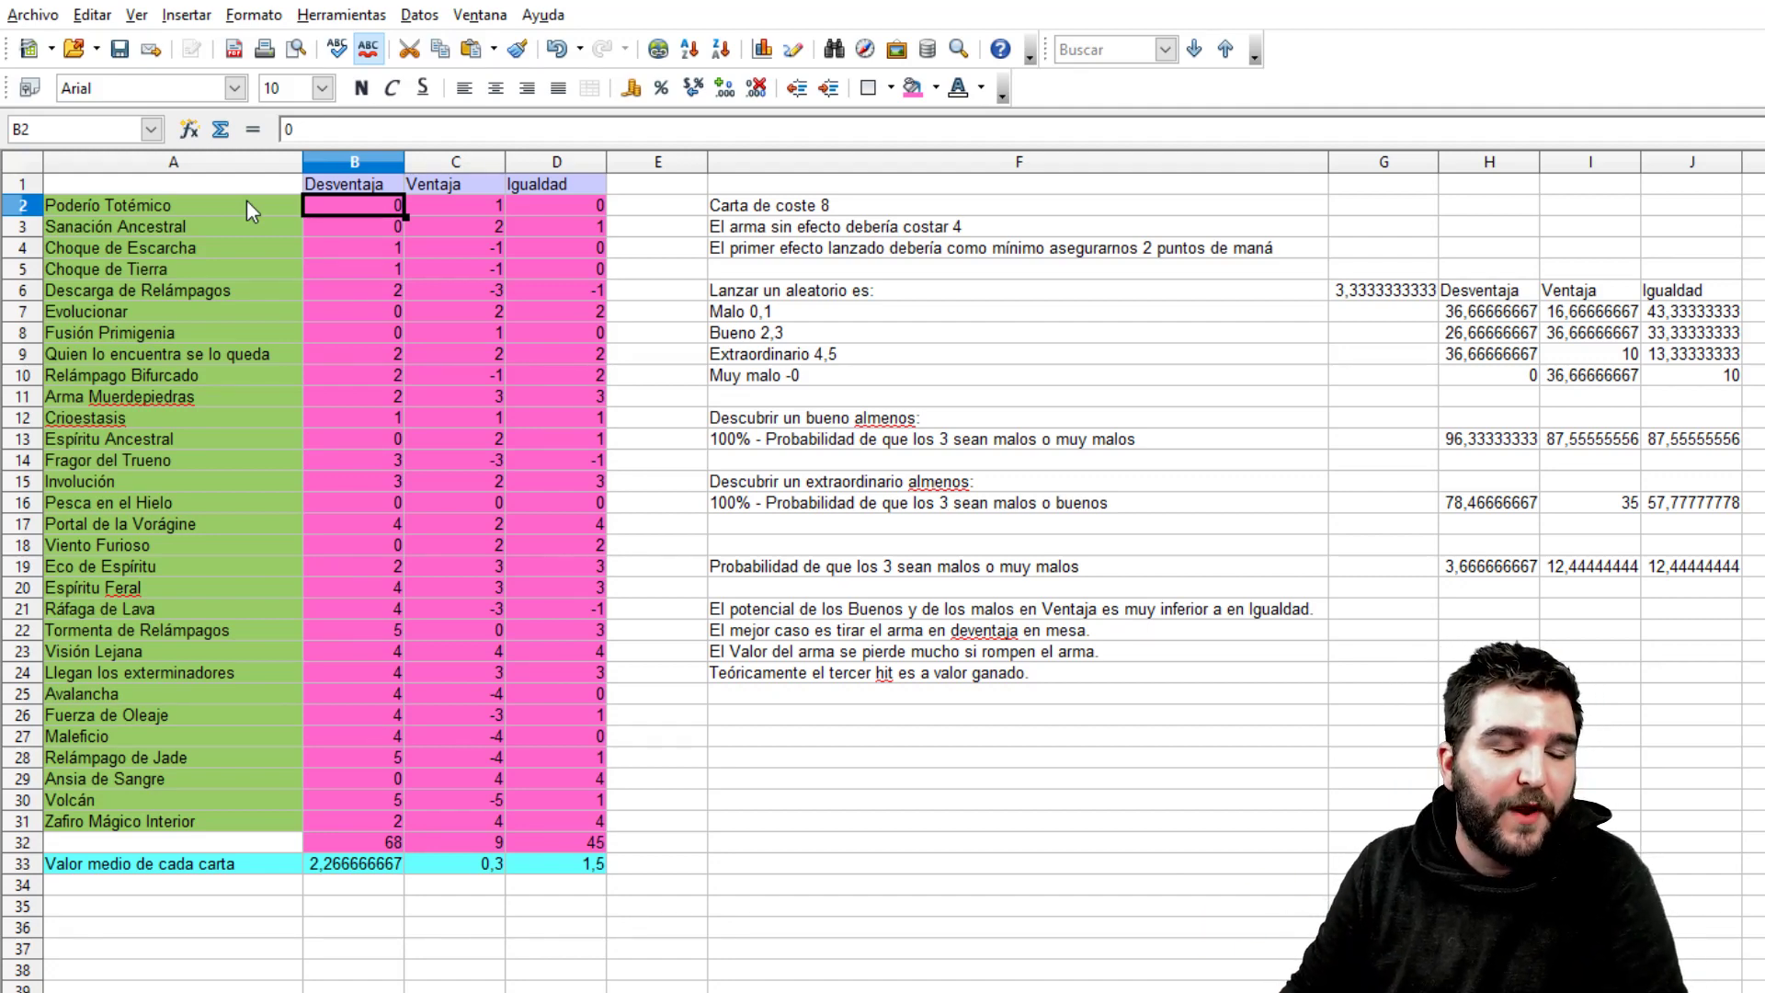
Check the first three card names, then review Poderío Totémico's value for each of the three scenarios
left_click(250, 210)
key("Down")
key("Down")
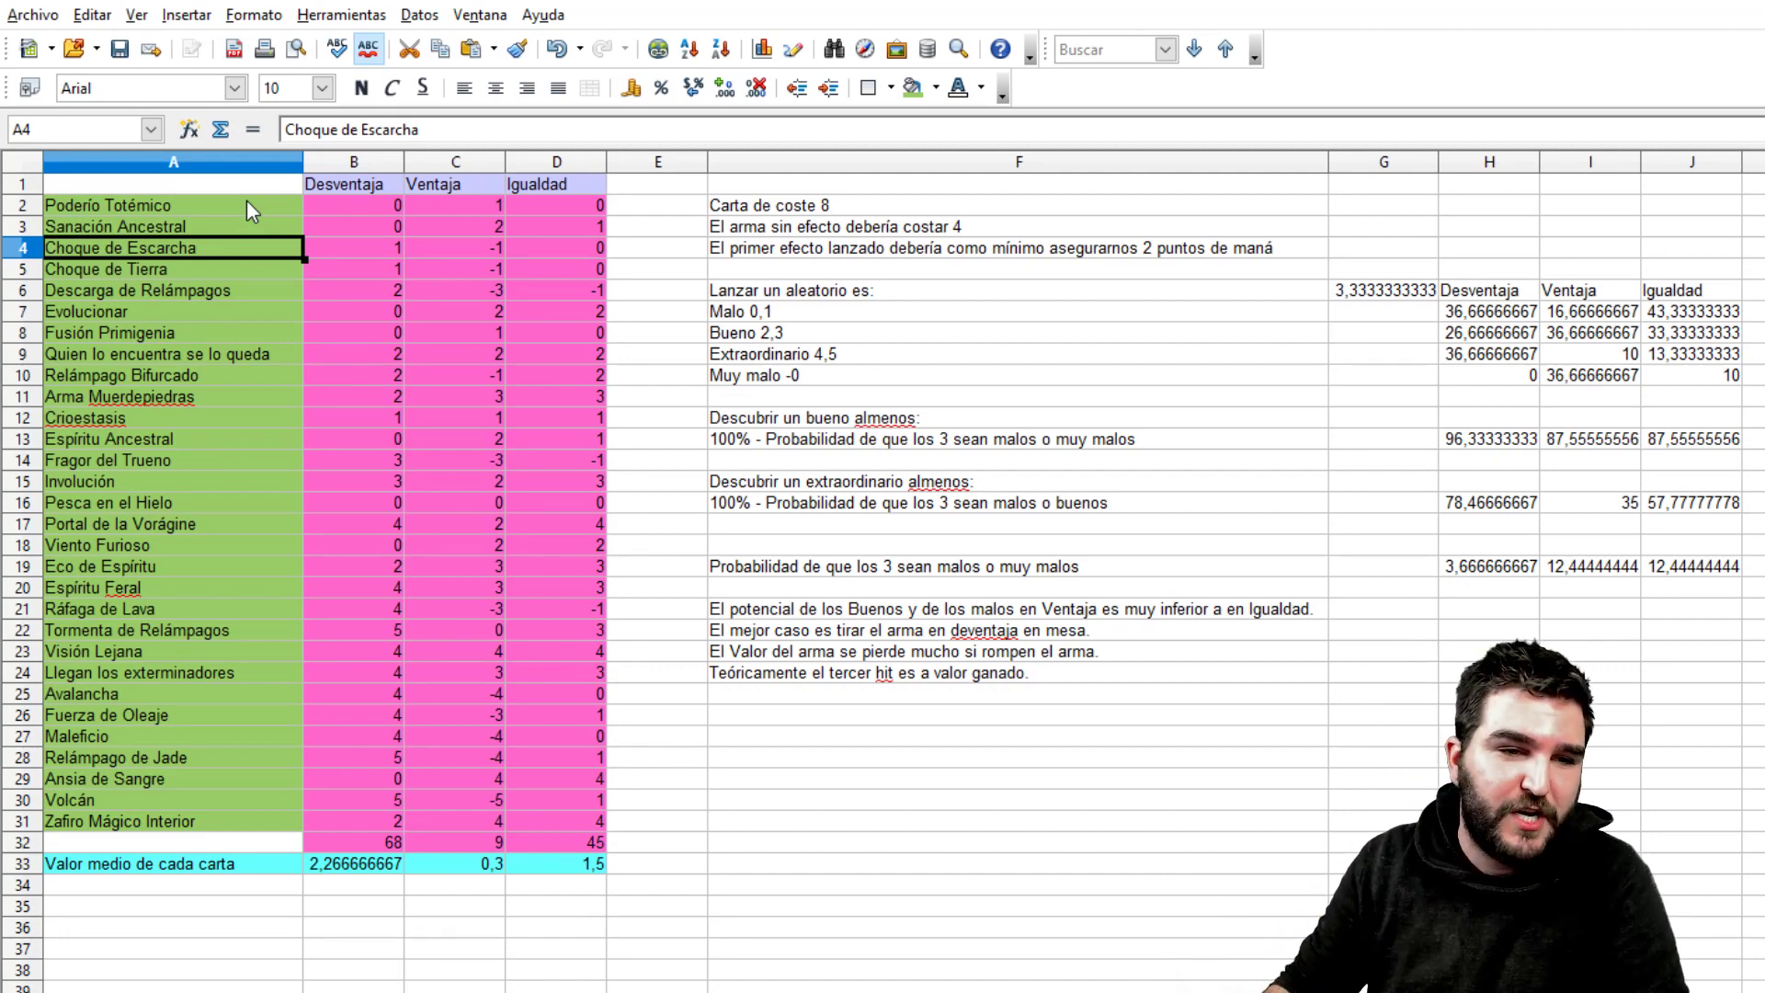
key("Up")
key("Up")
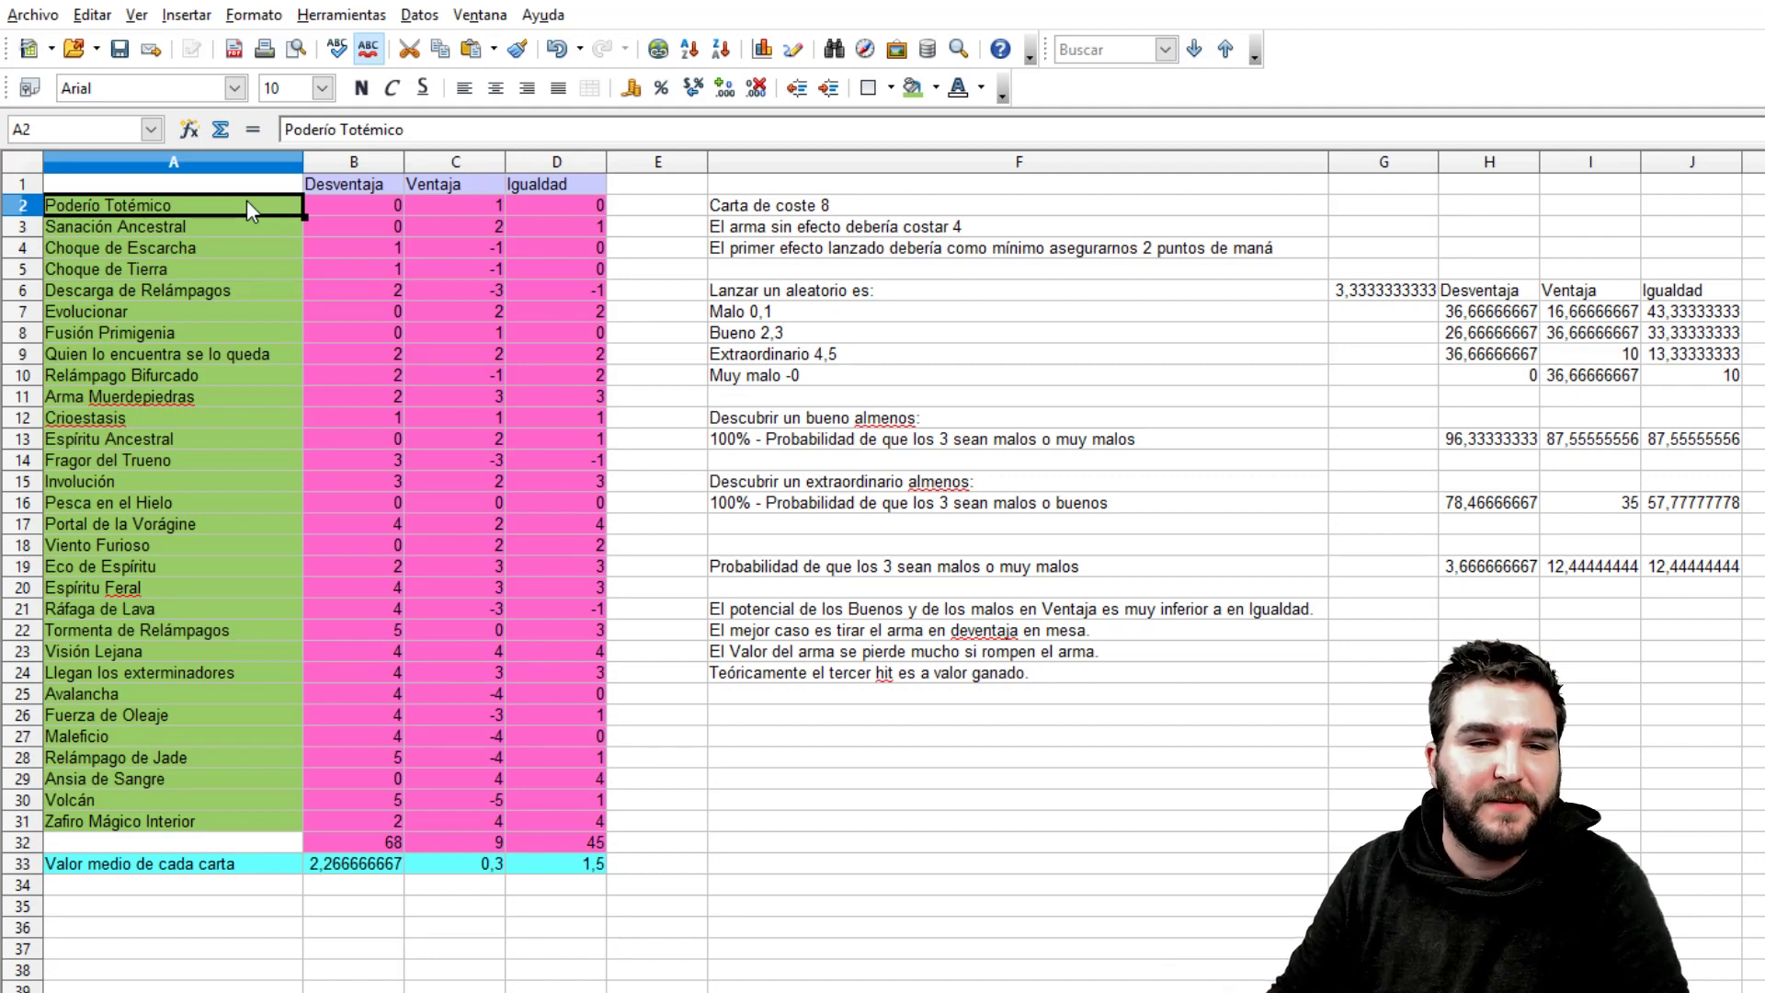
key("Right")
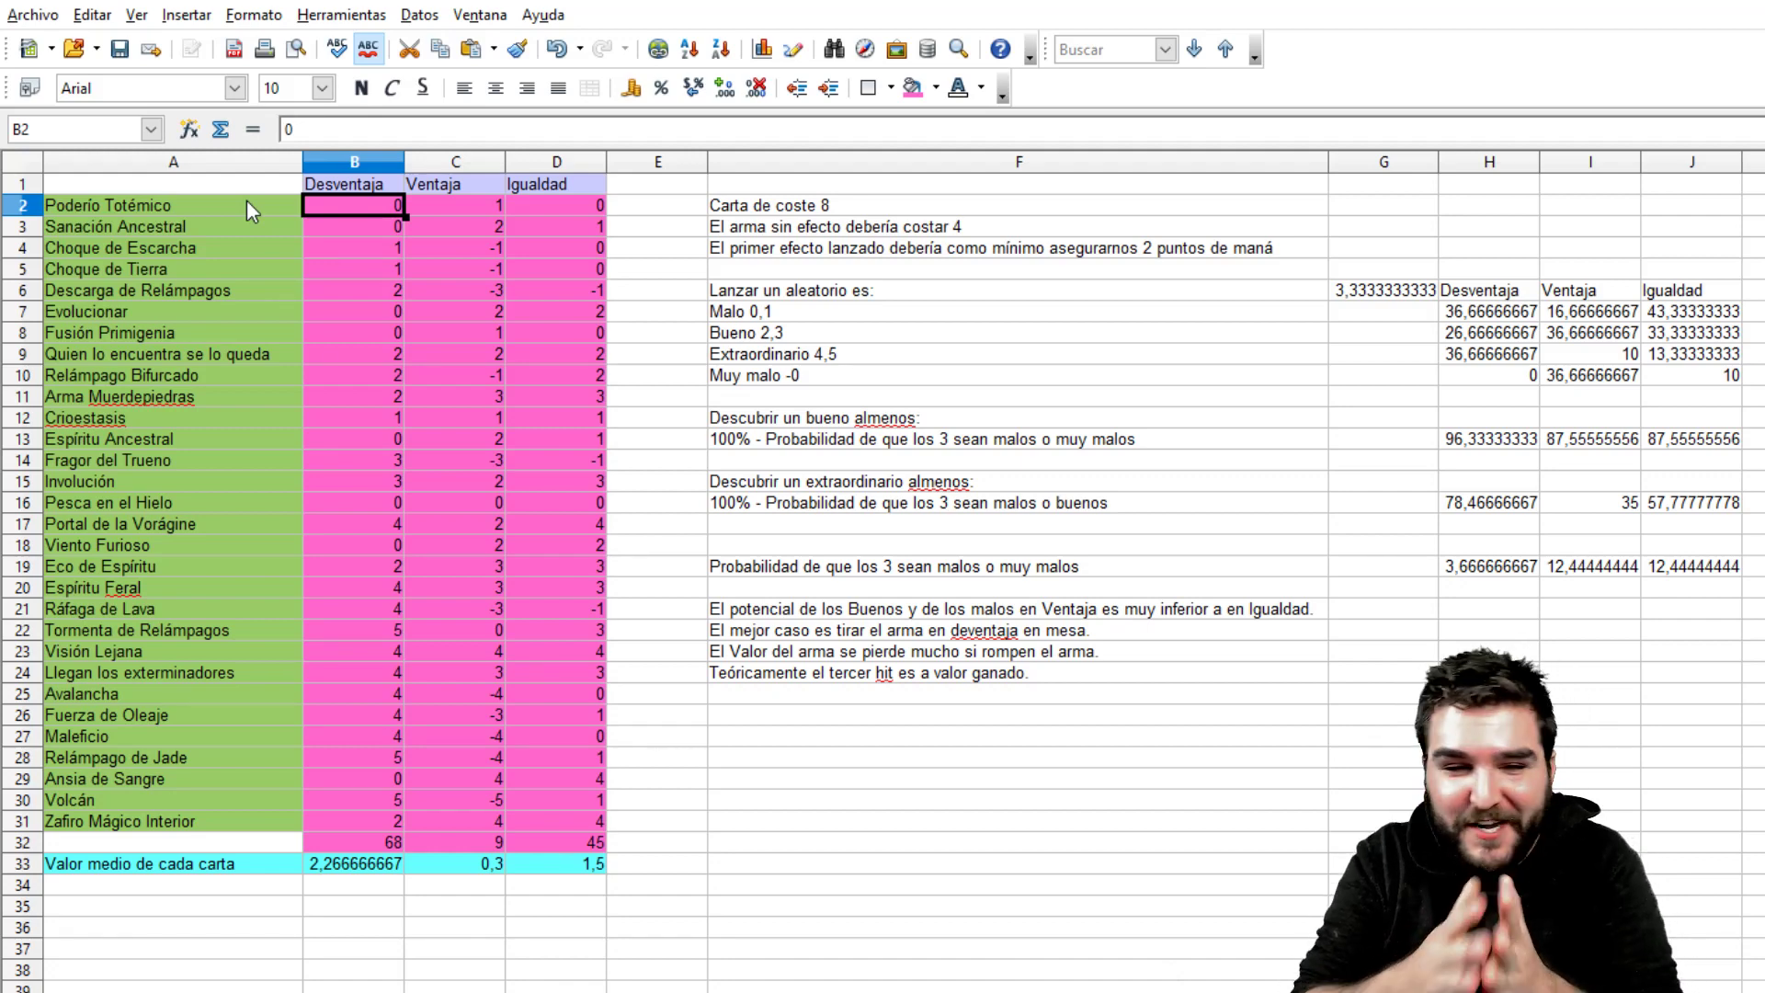
key("Right")
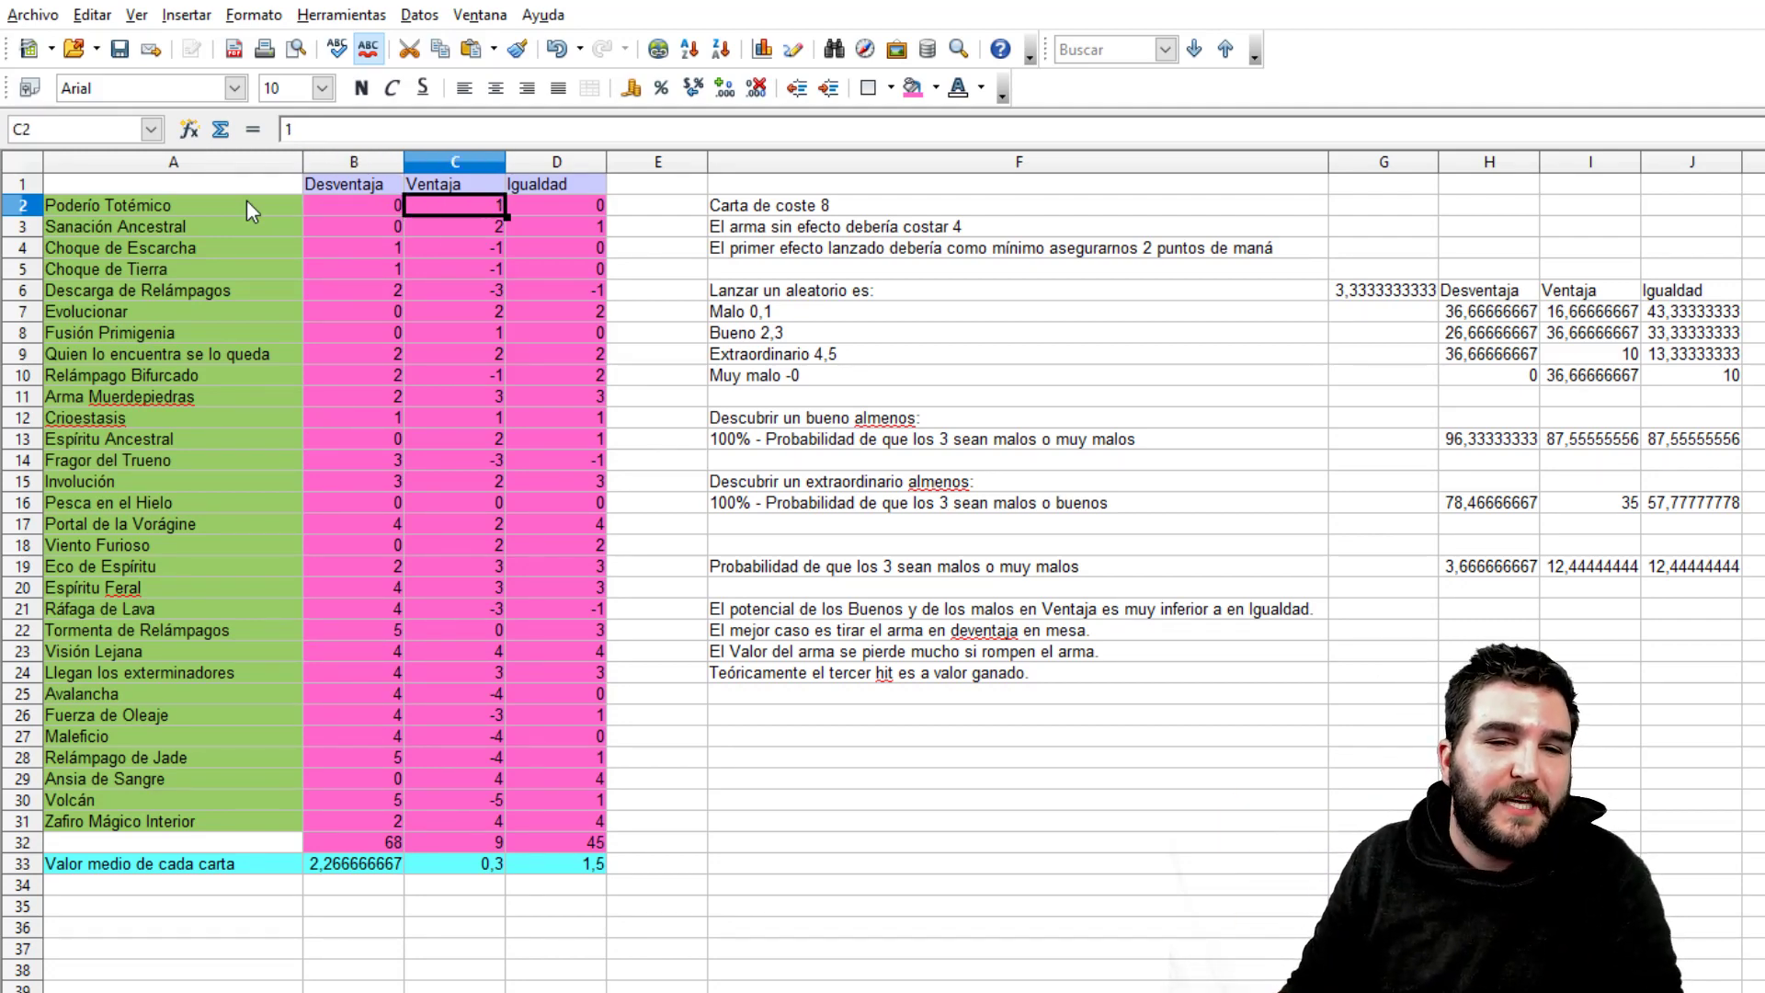
key("Right")
Compare Sanación Ancestral's values under Desventaja, Ventaja and Igualdad in row 3
key("Down")
key("Left")
key("Left")
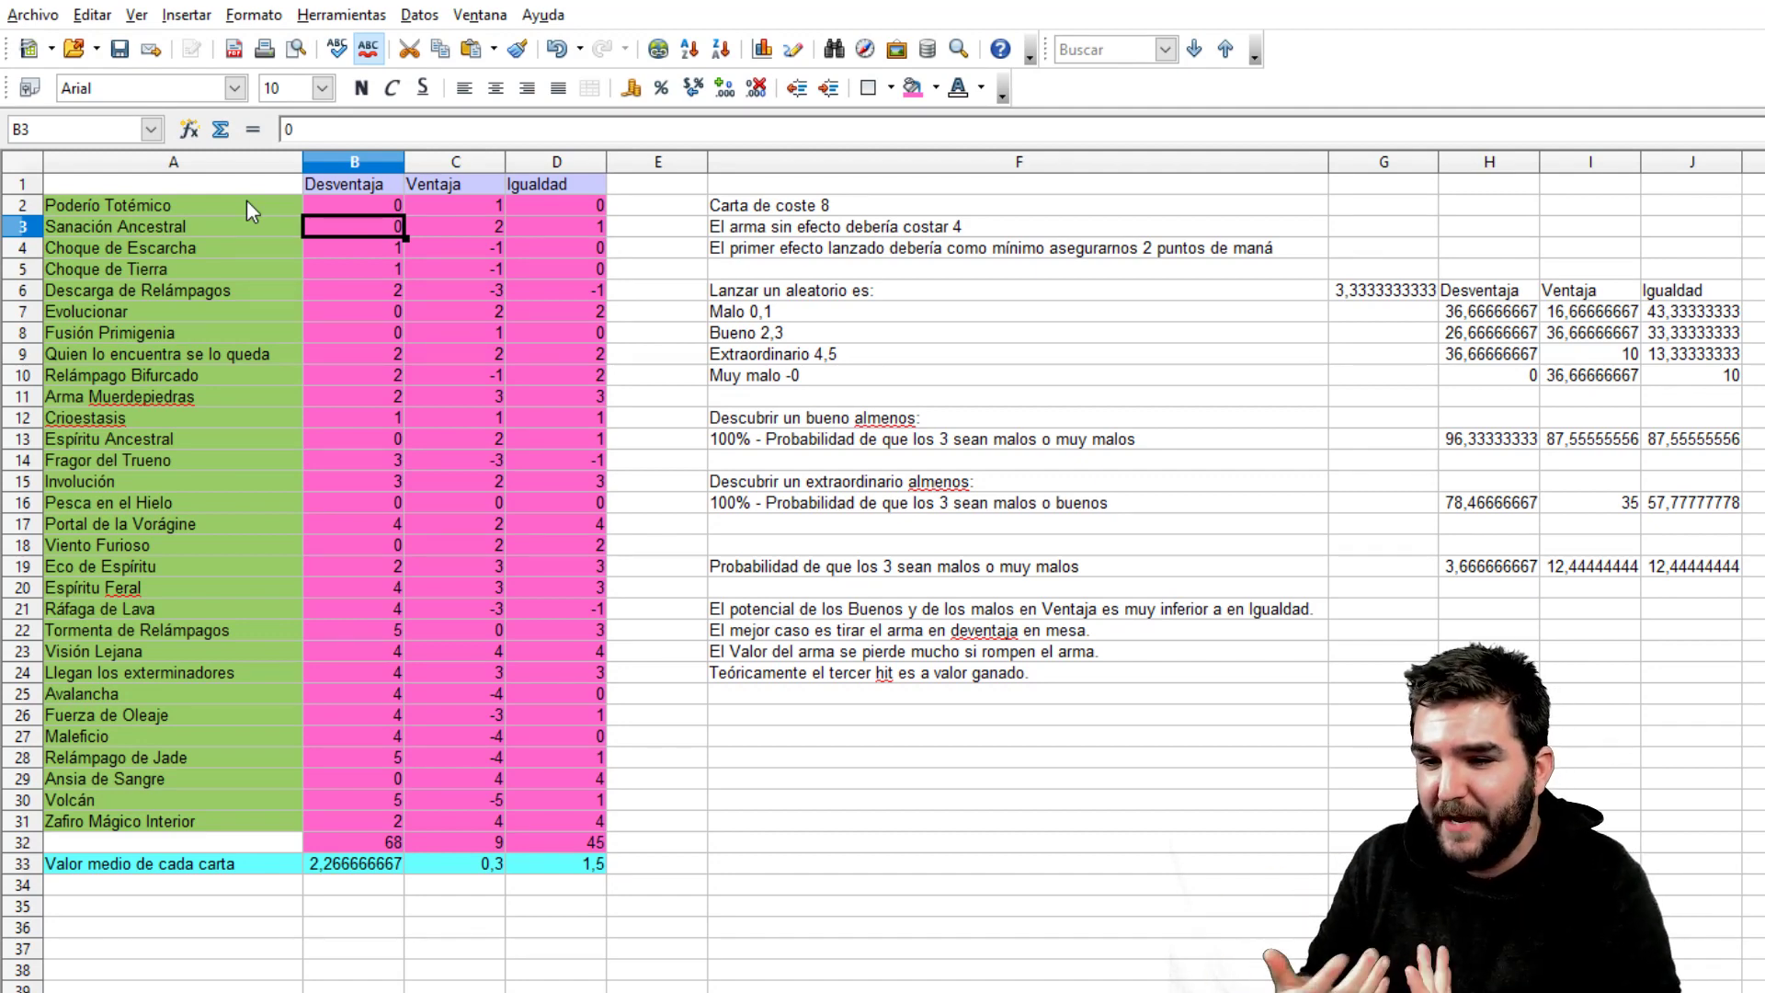
key("Right")
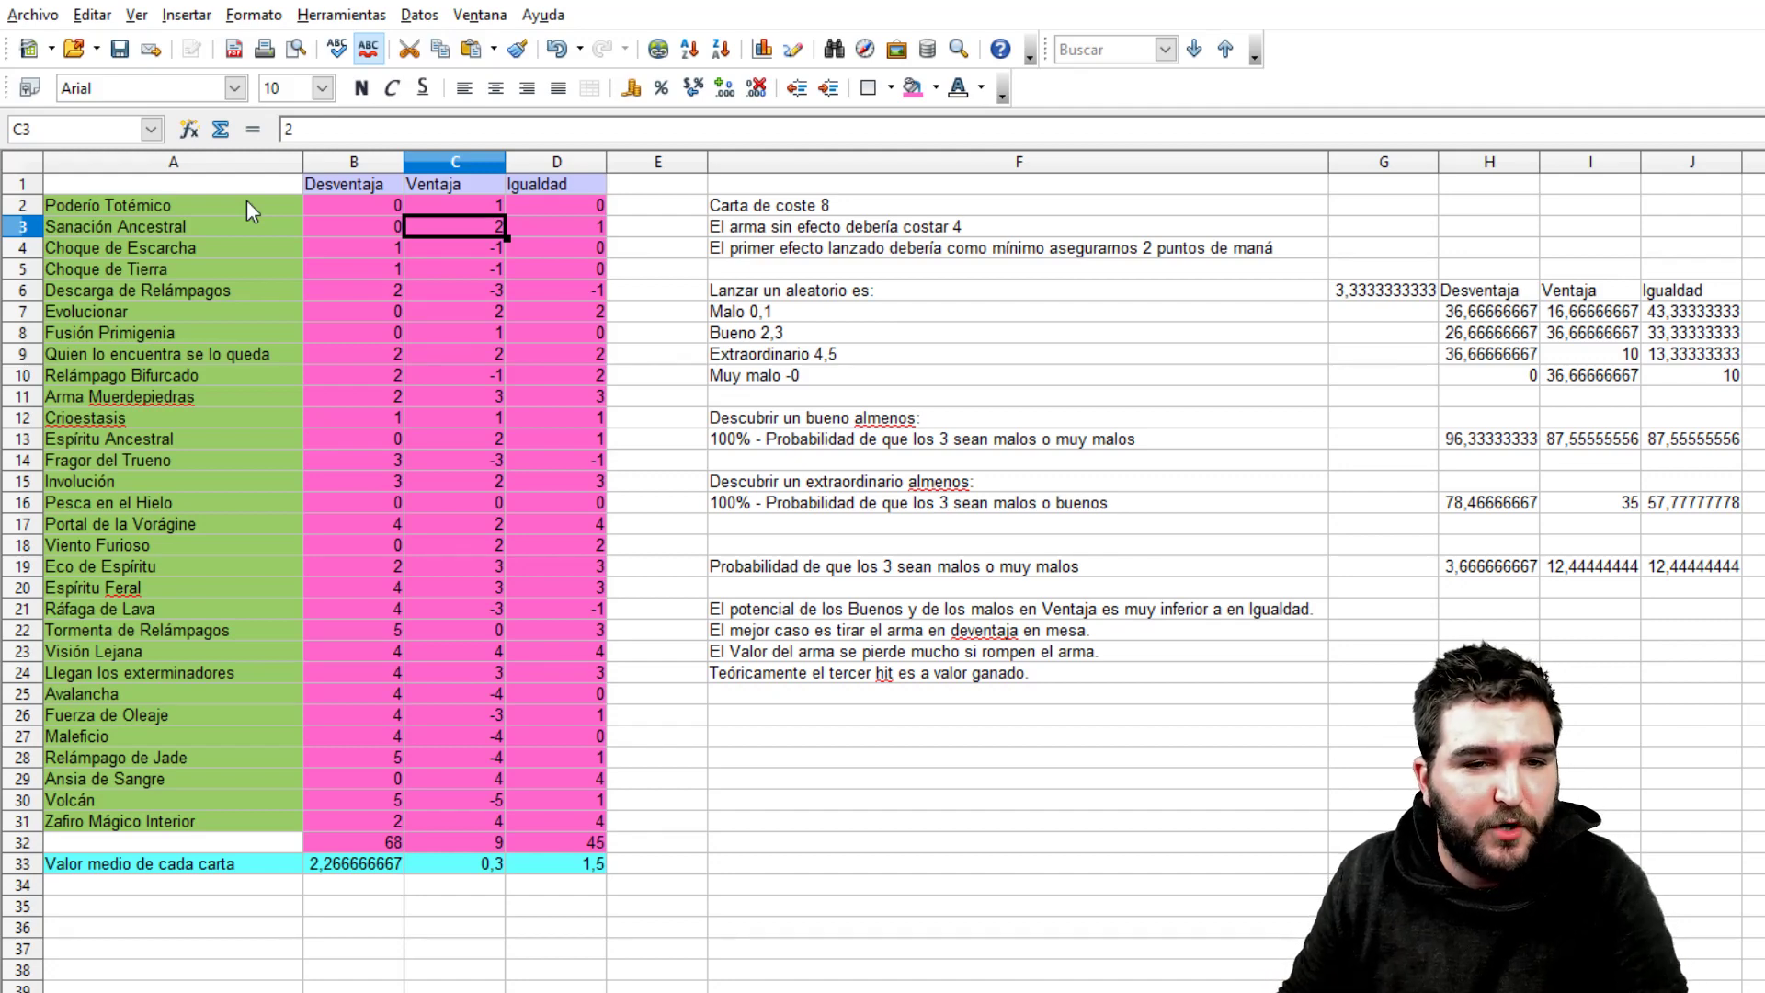
key("Right")
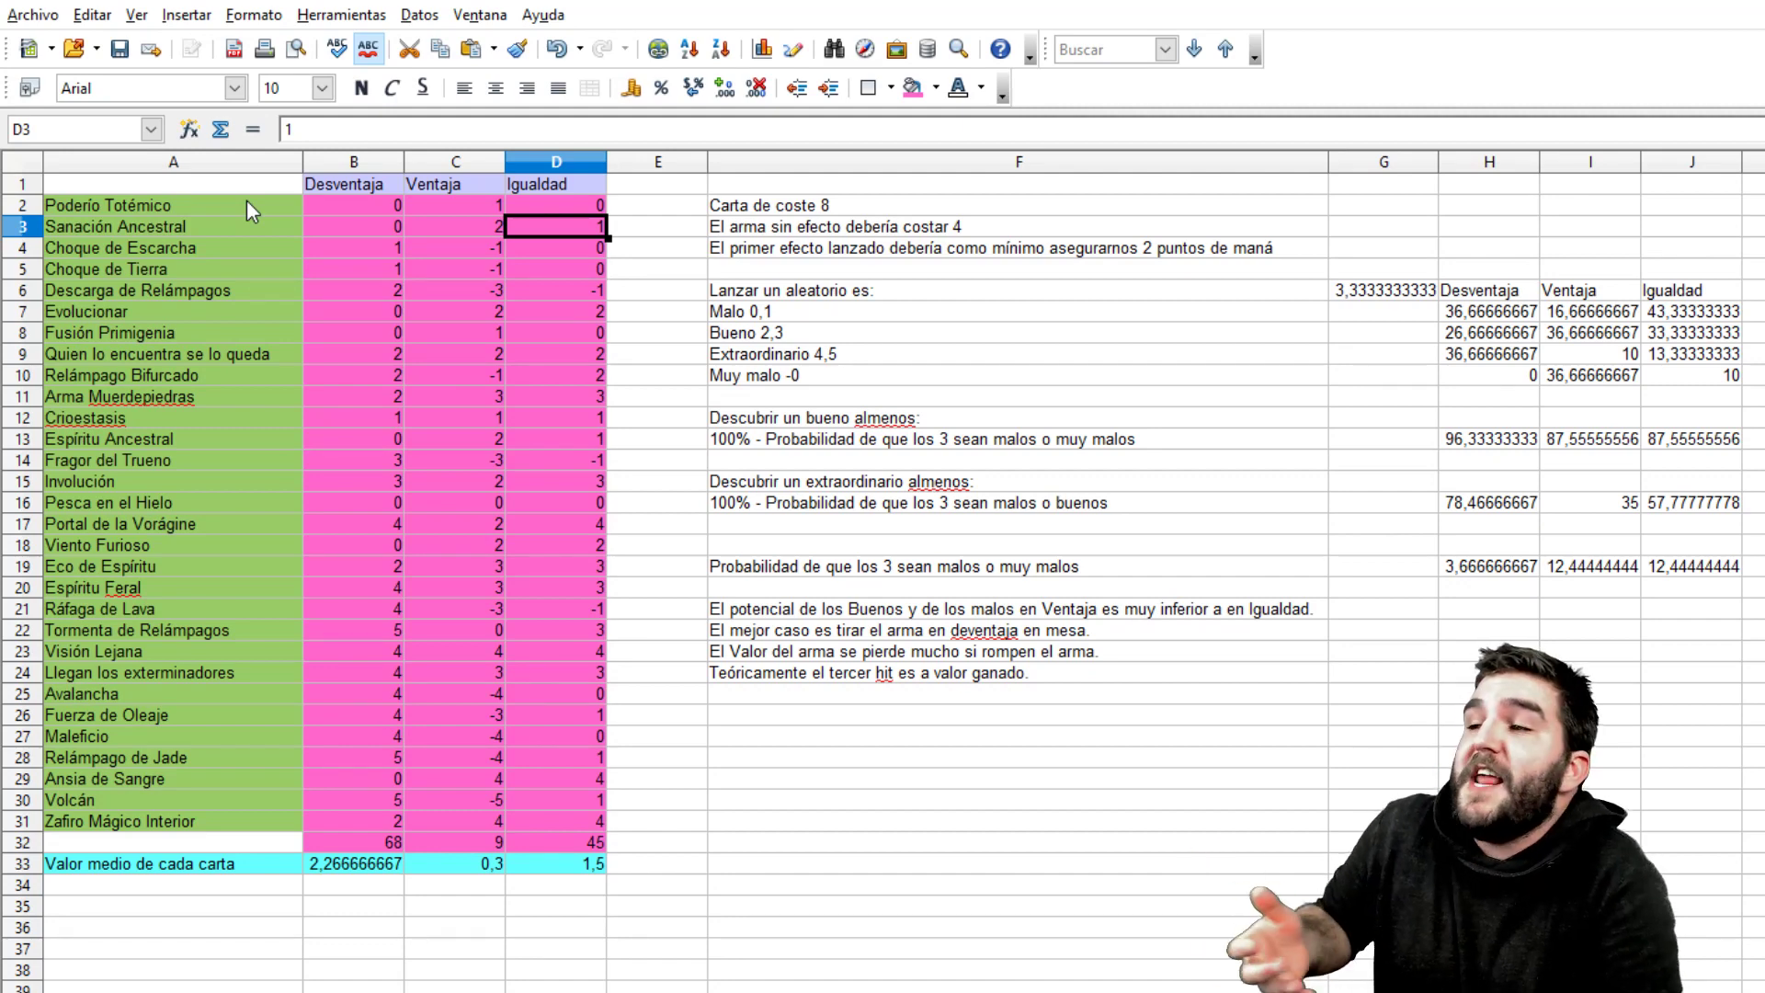
key("Left")
key("Left")
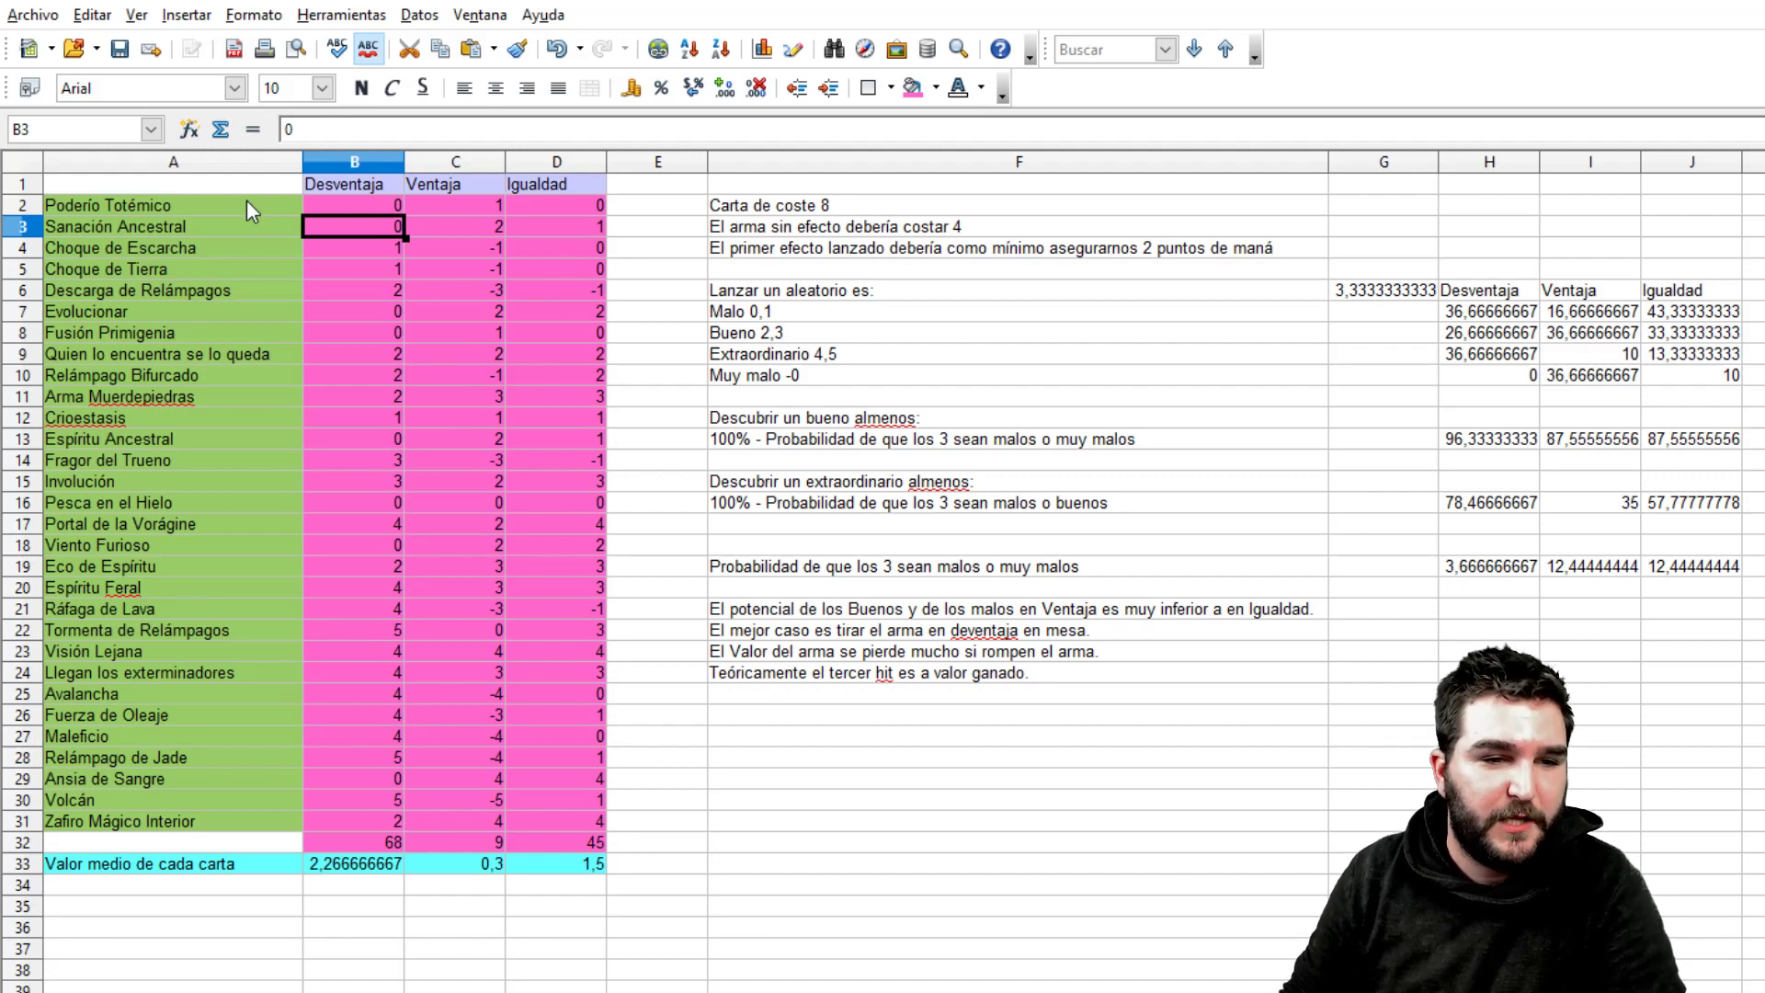
Go down the Desventaja column from Sanación Ancestral and examine the values around Portal de la Vorágine
key("Down")
key("Down")
key("Down")
key("Down")
key("Down")
key("Down")
key("Down")
key("Down")
key("Down")
key("Down")
key("Down")
key("Down")
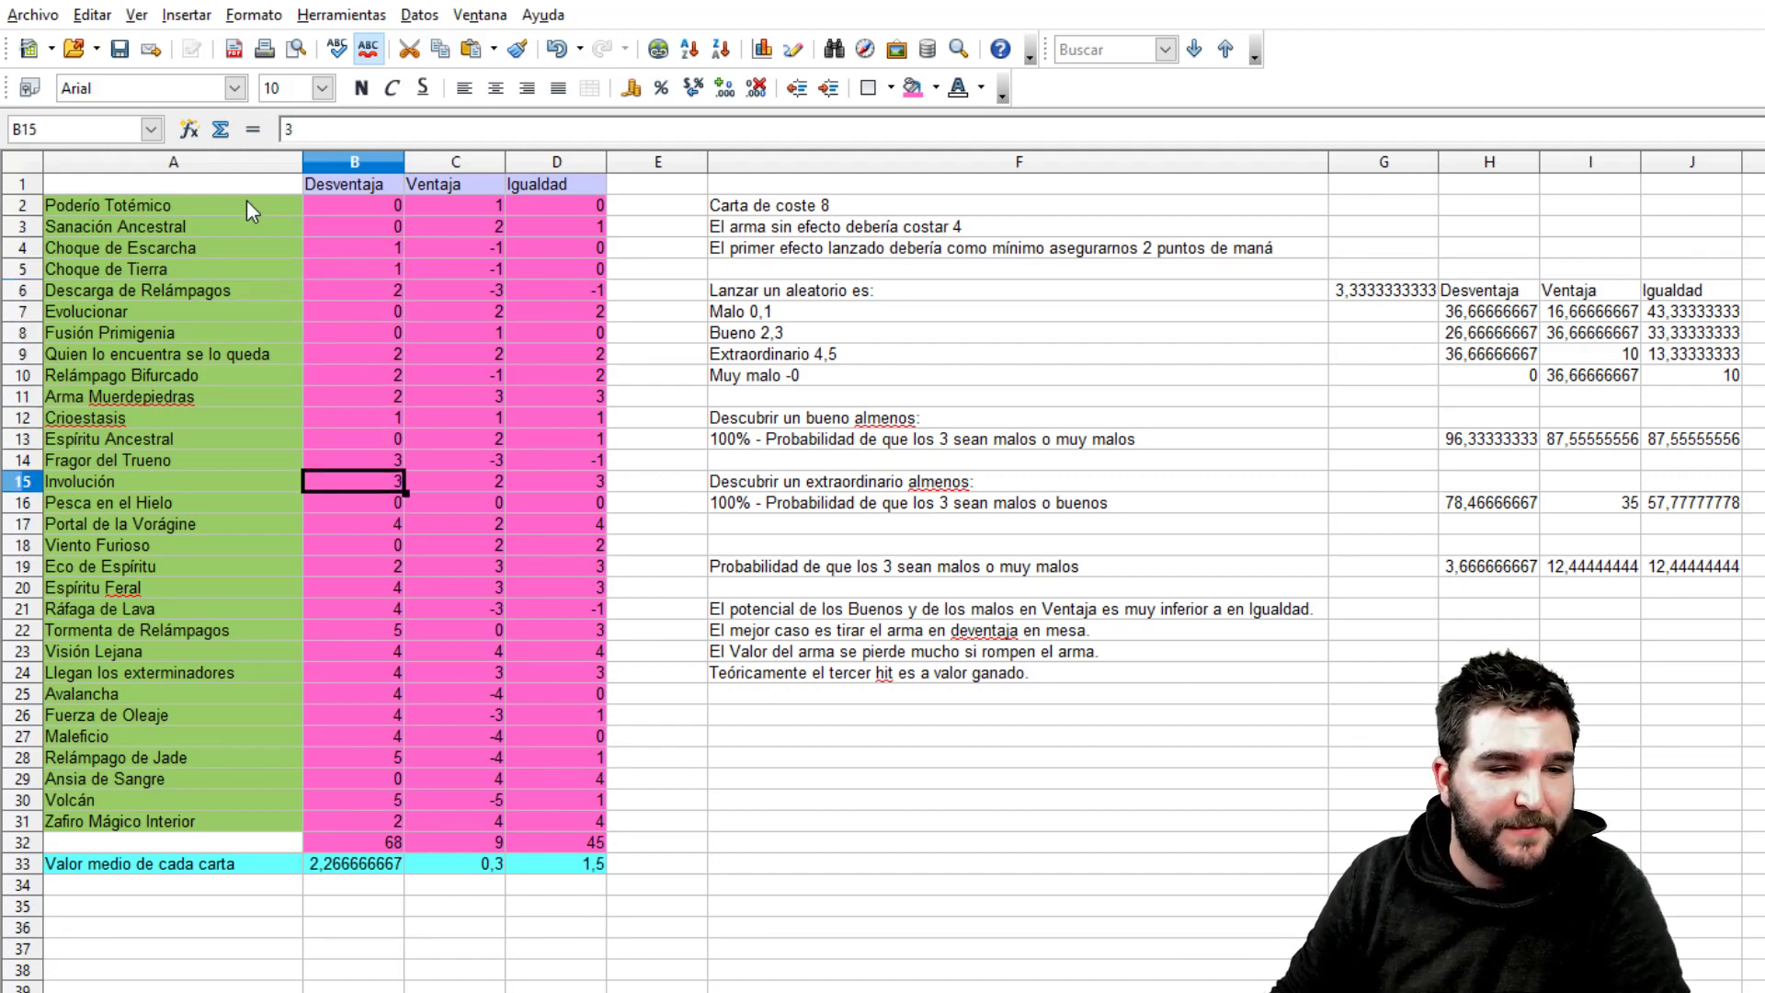
key("Down")
key("Down")
key("Down")
key("Up")
key("Up")
key("Down")
key("Down")
key("Up")
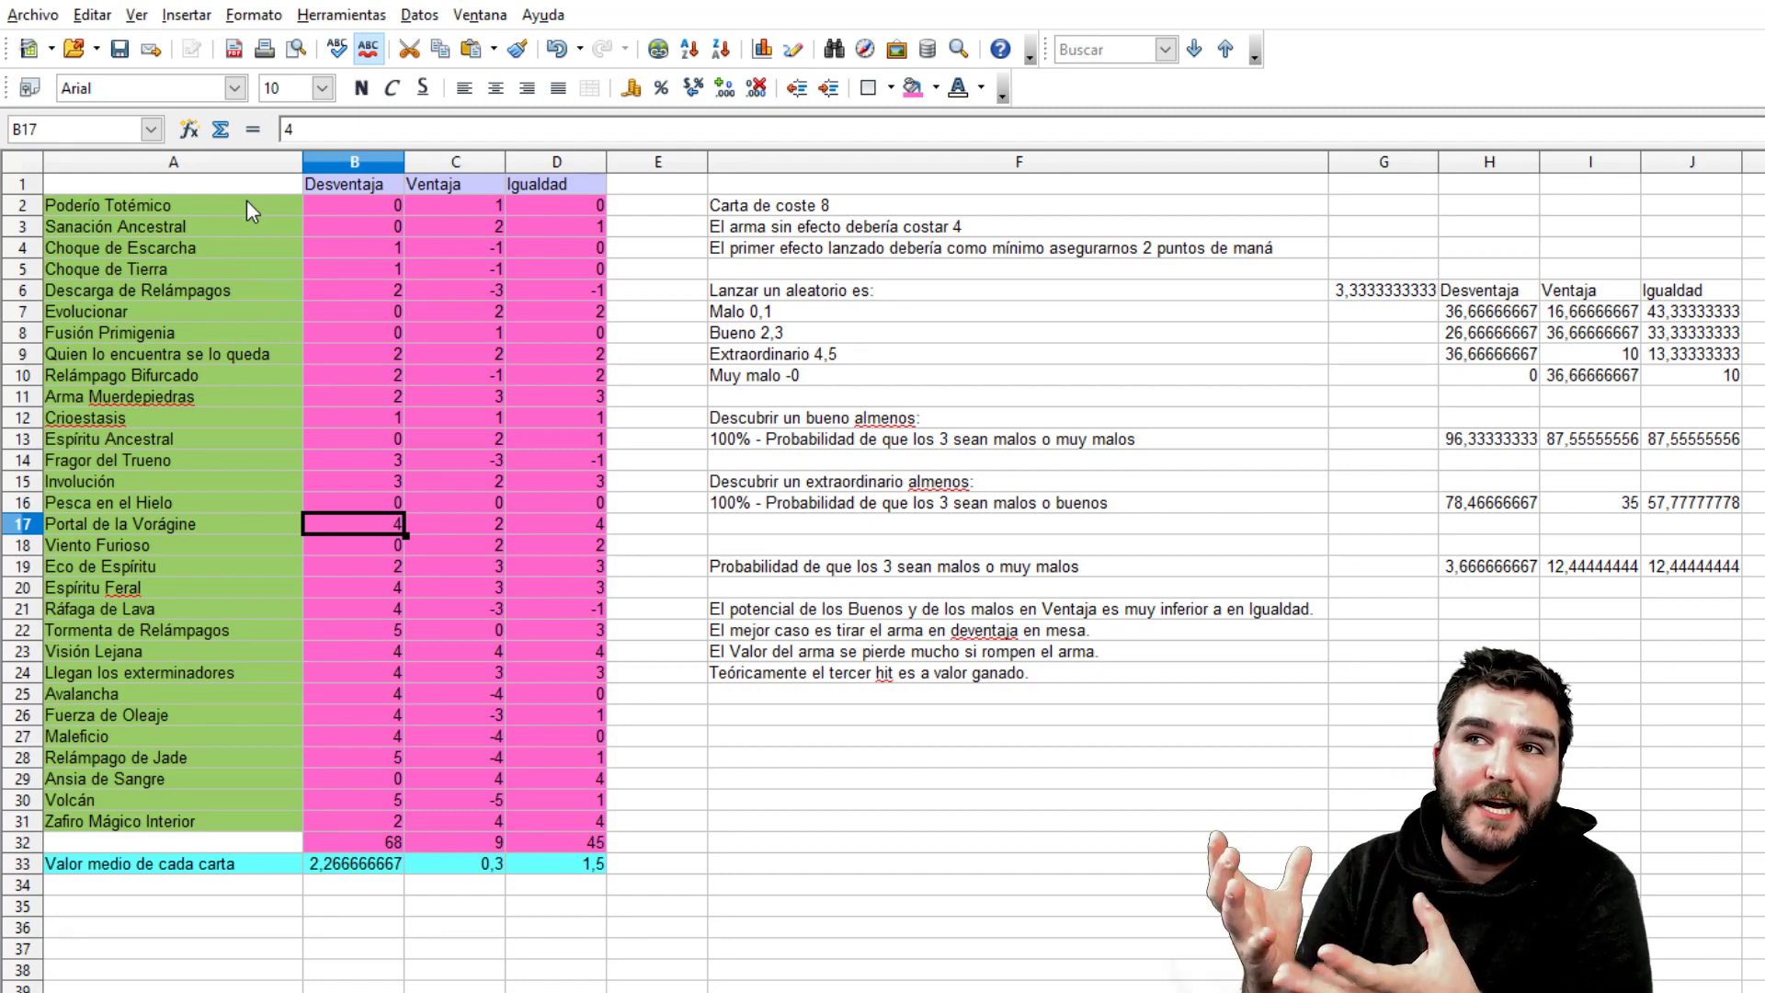
key("Up")
key("Down")
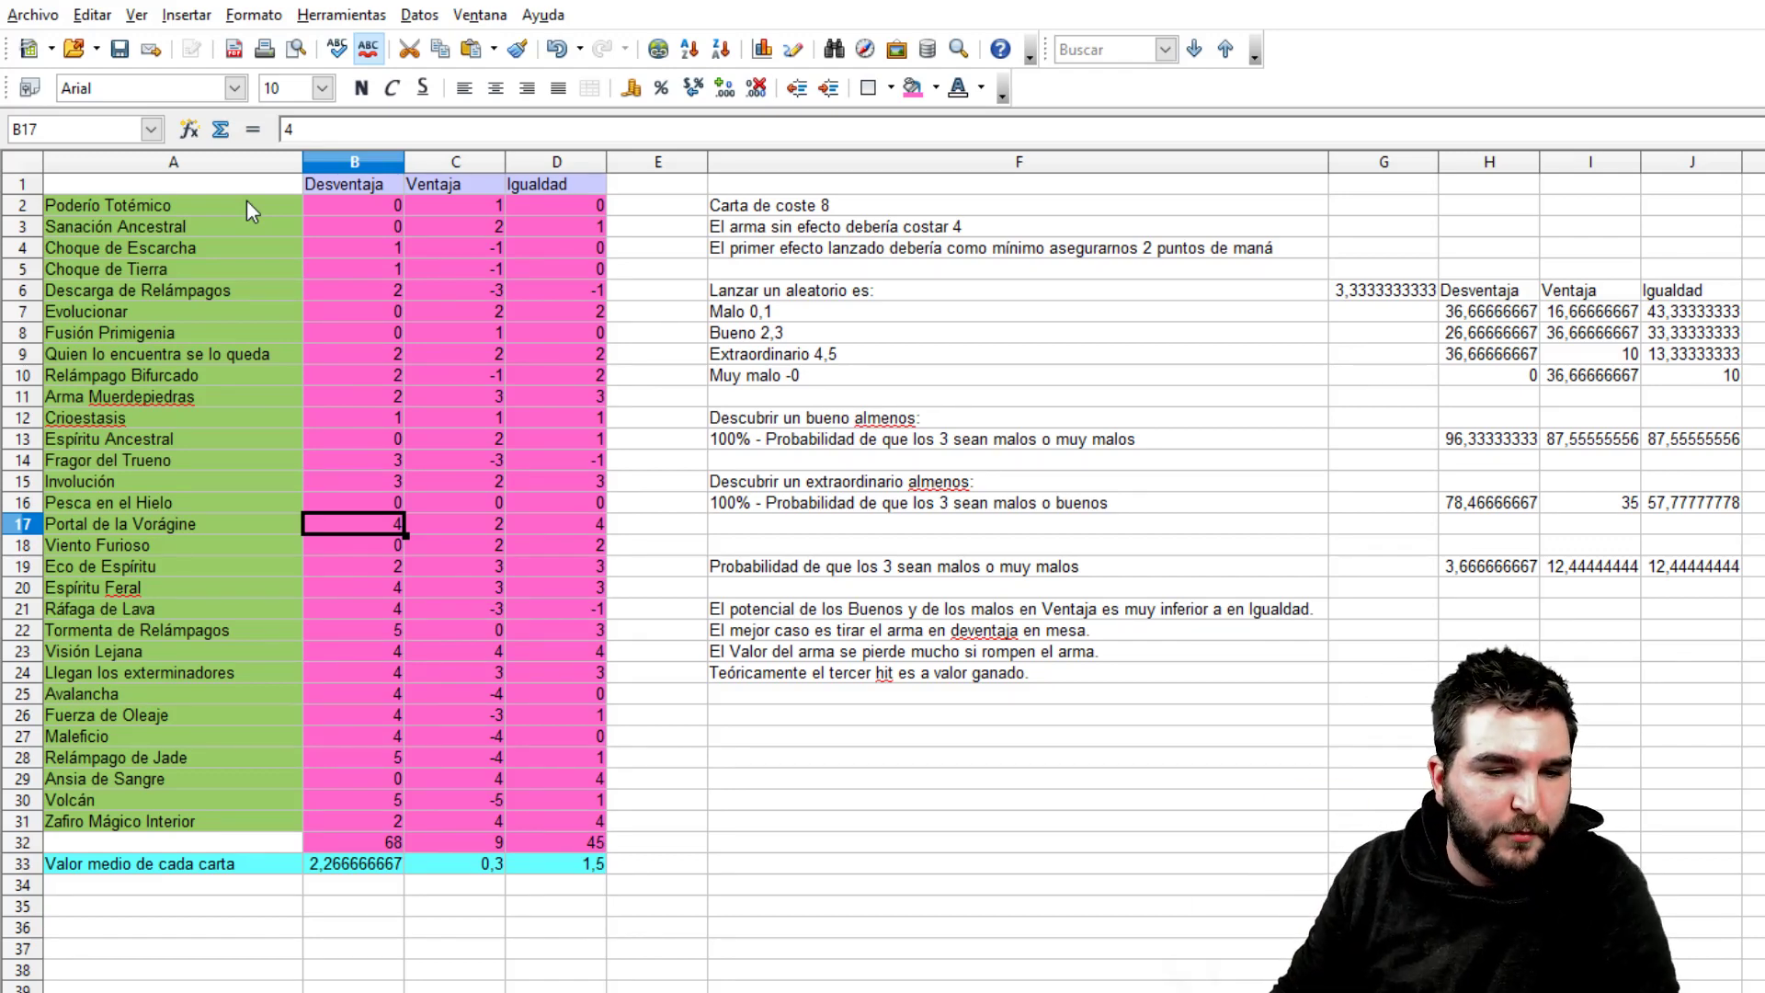
Review the remaining Desventaja values from Viento Furioso down to Volcán
key("Down")
key("Down")
key("Down")
key("Down")
key("Down")
key("Down")
key("Down")
key("Down")
key("Down")
key("Down")
key("Down")
key("Down")
key("Down")
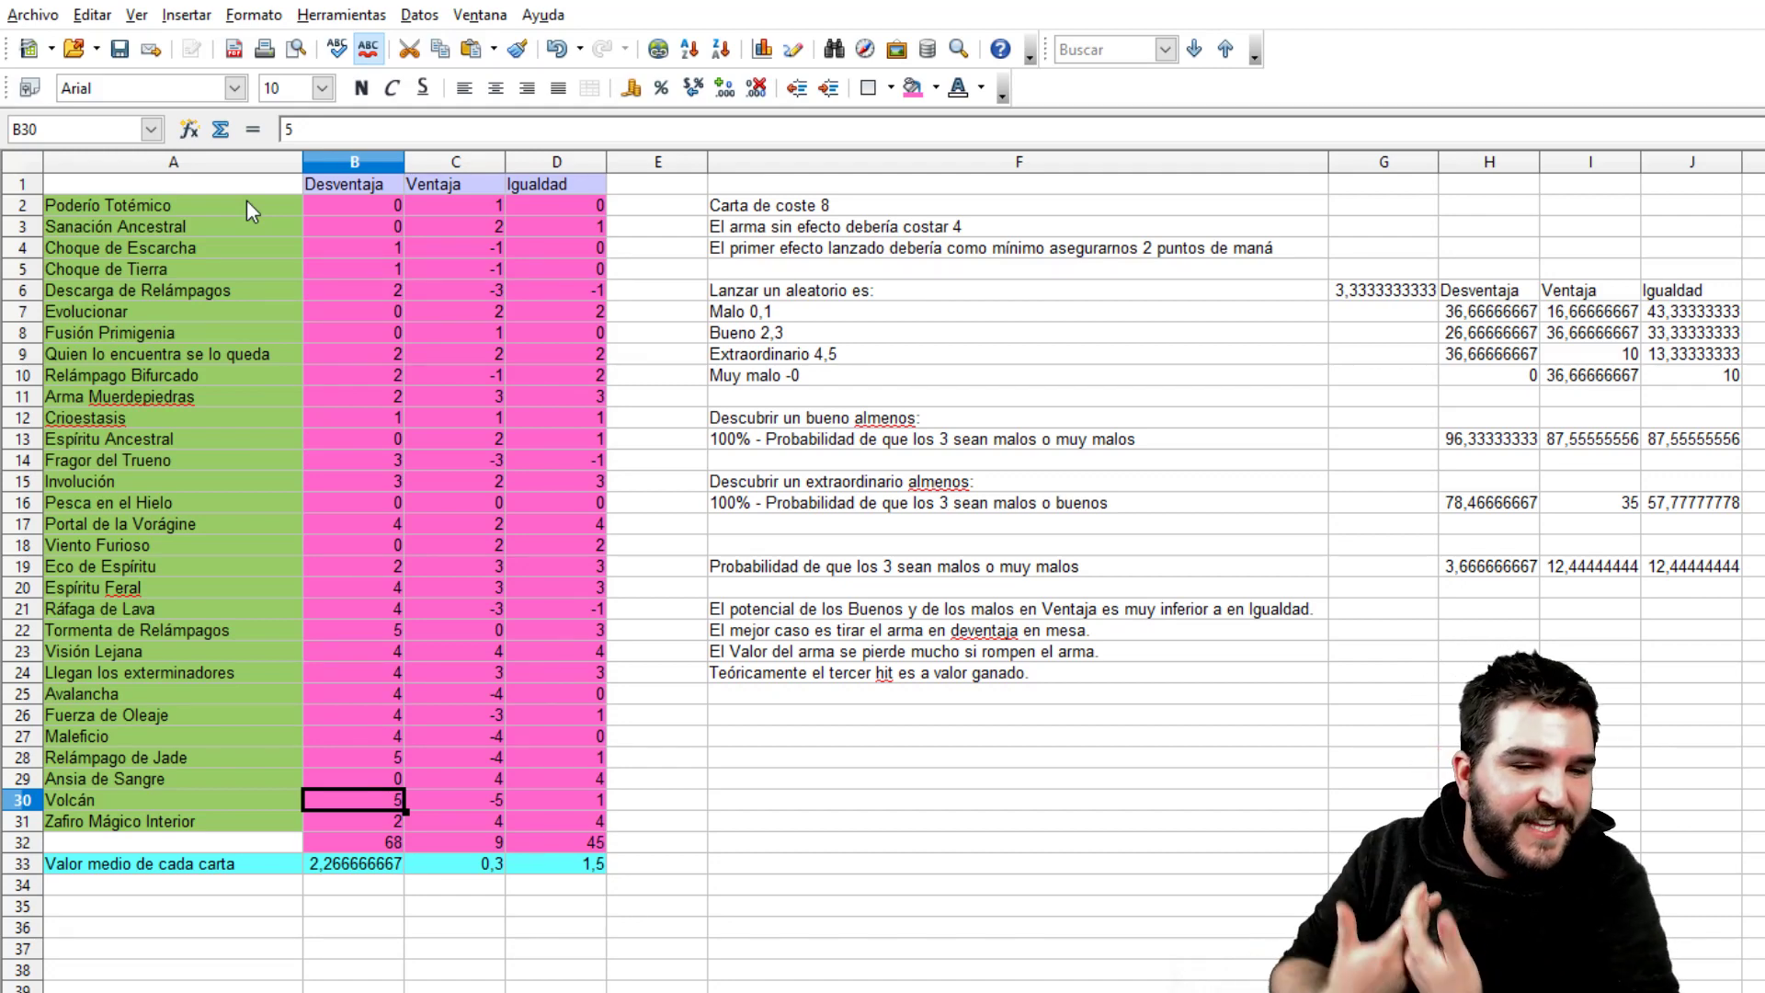
Compare Relámpago de Jade's Desventaja and Ventaja values, then check Ansia de Sangre's Desventaja value
key("Up")
key("Up")
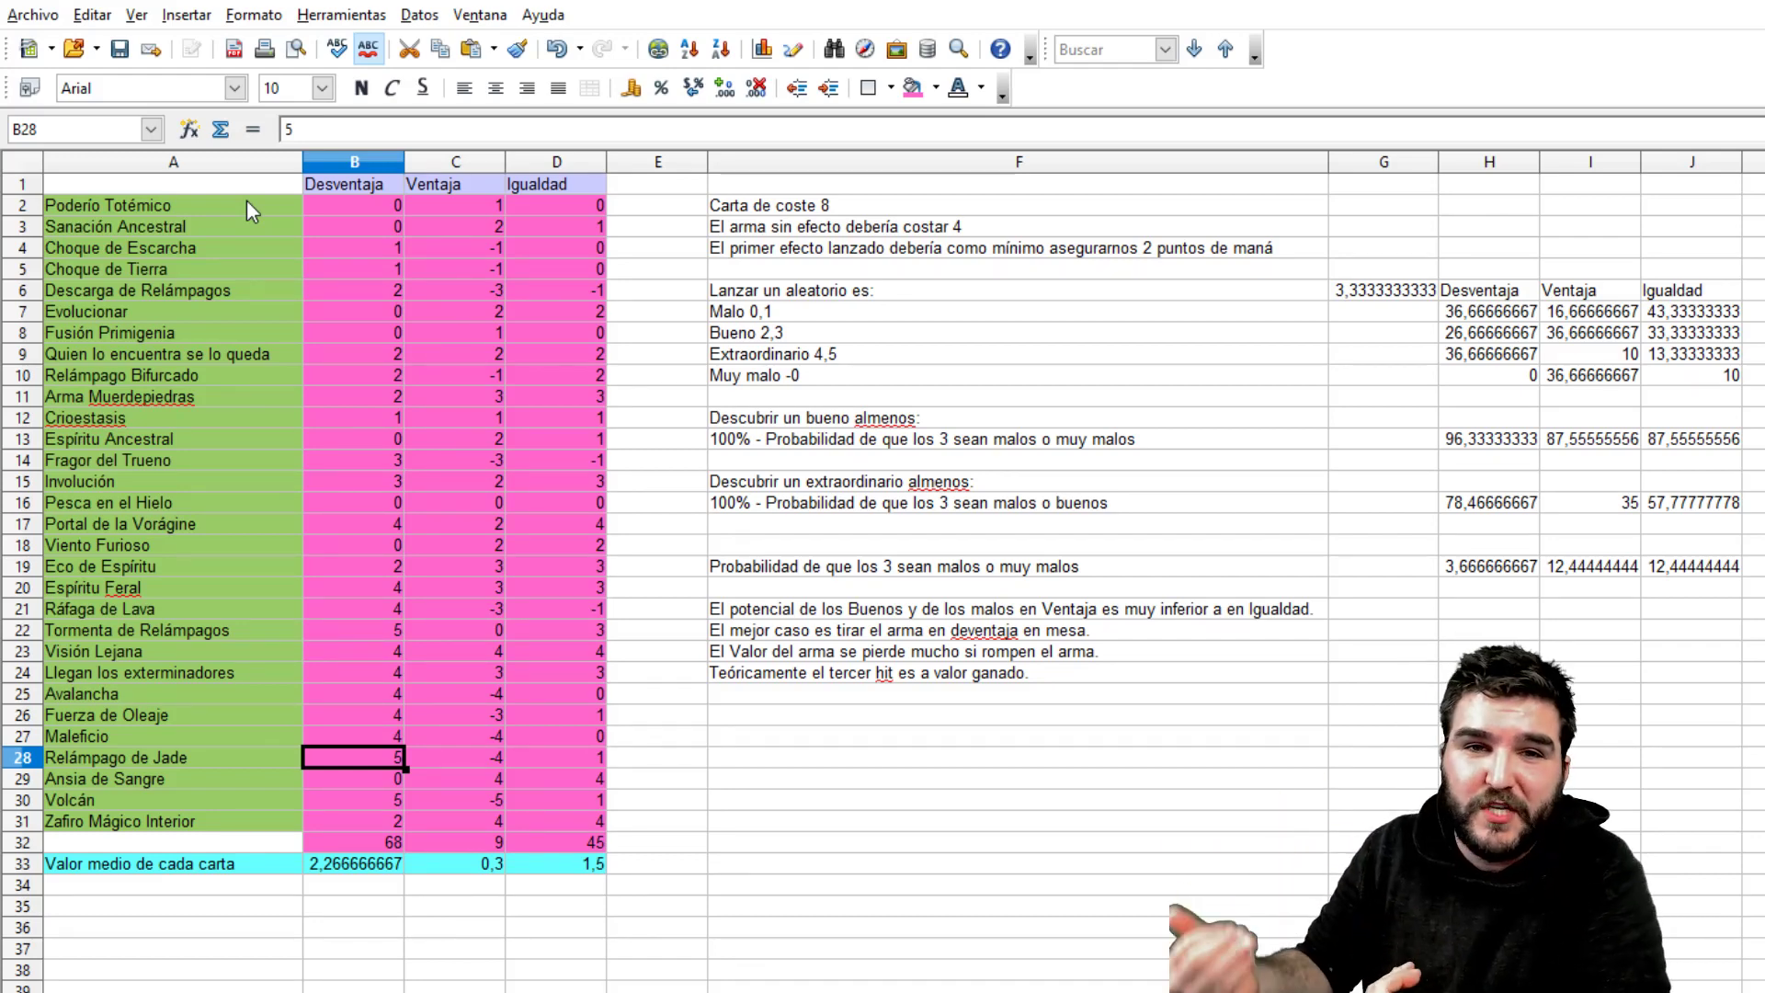
key("Right")
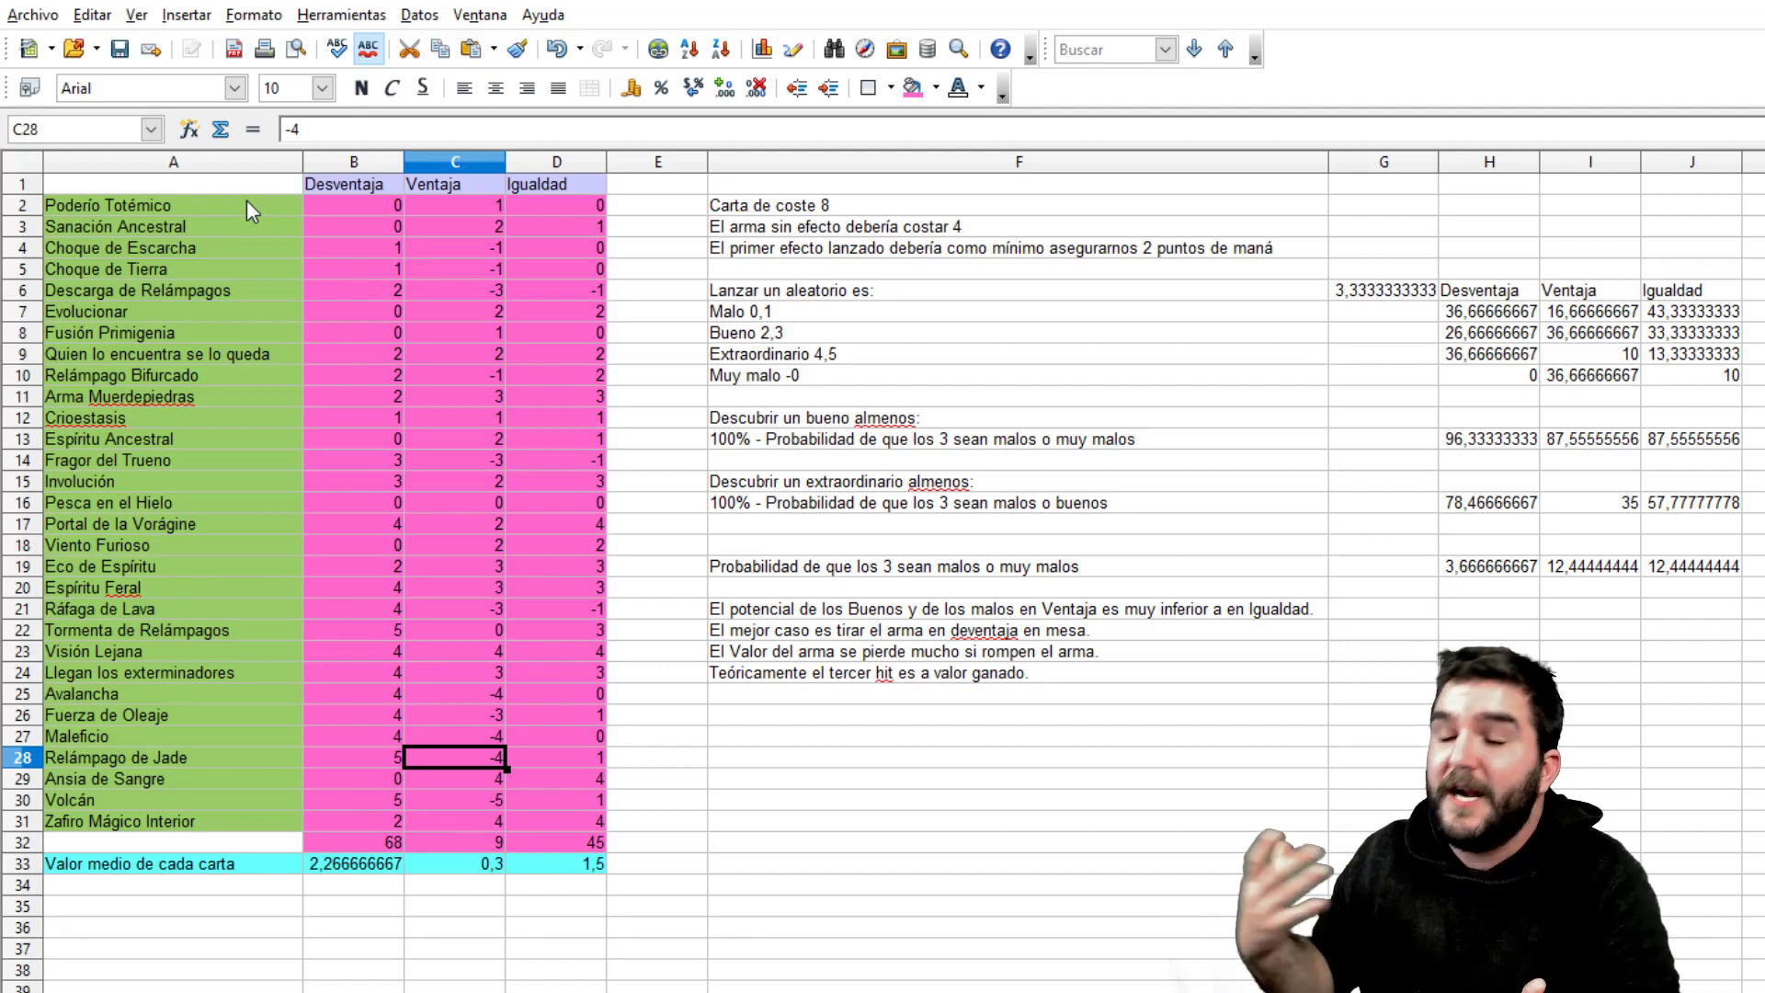
key("Left")
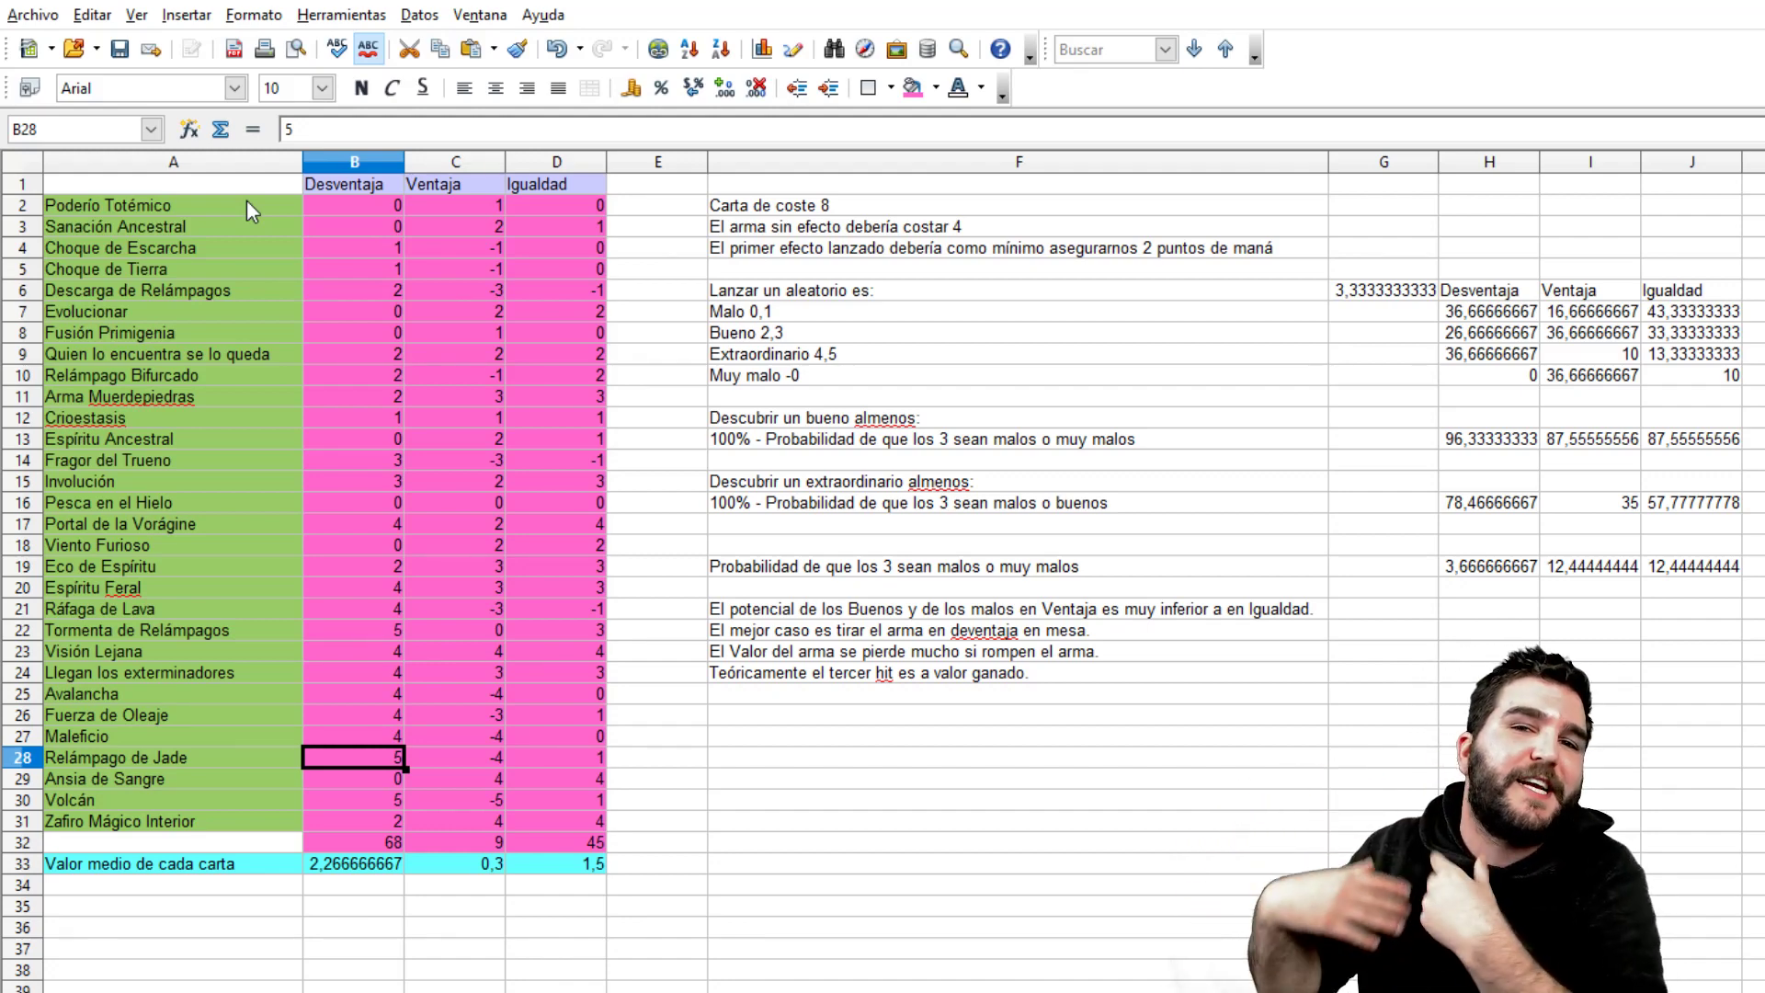
key("Down")
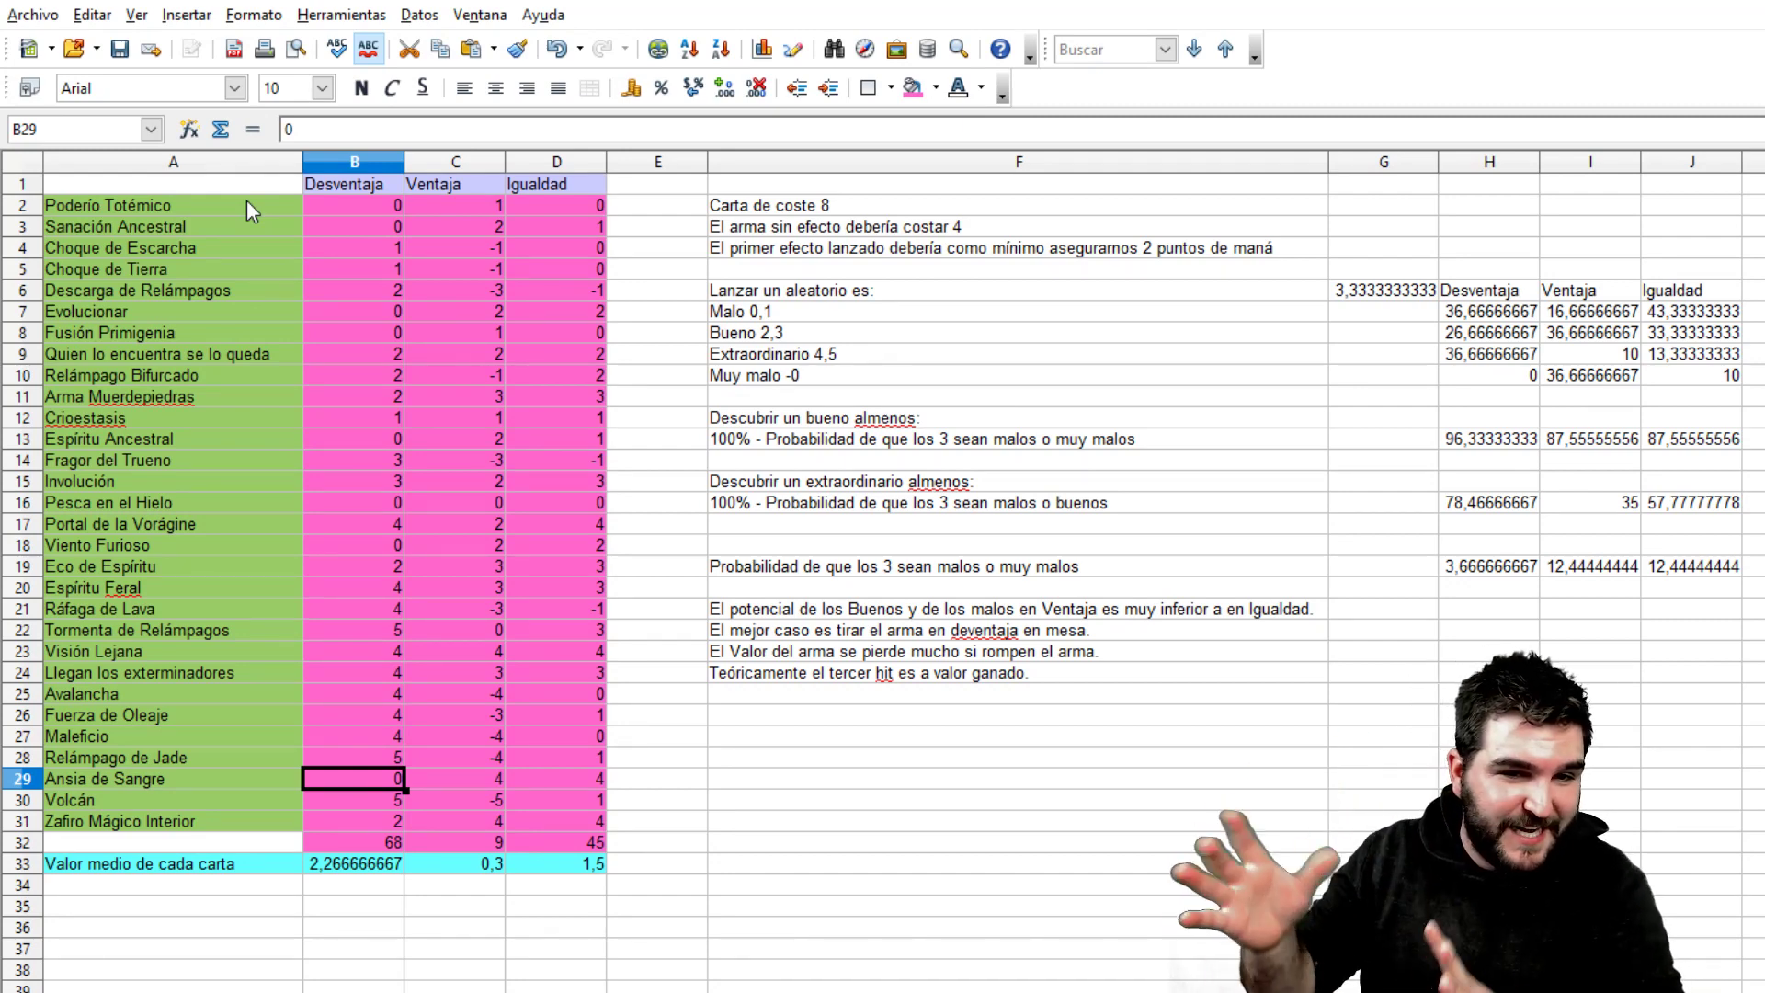
Examine the Ventaja and Igualdad values from Ansia de Sangre up to Llegan los exterminadores
key("Right")
key("Right")
key("Up")
key("Up")
key("Up")
key("Left")
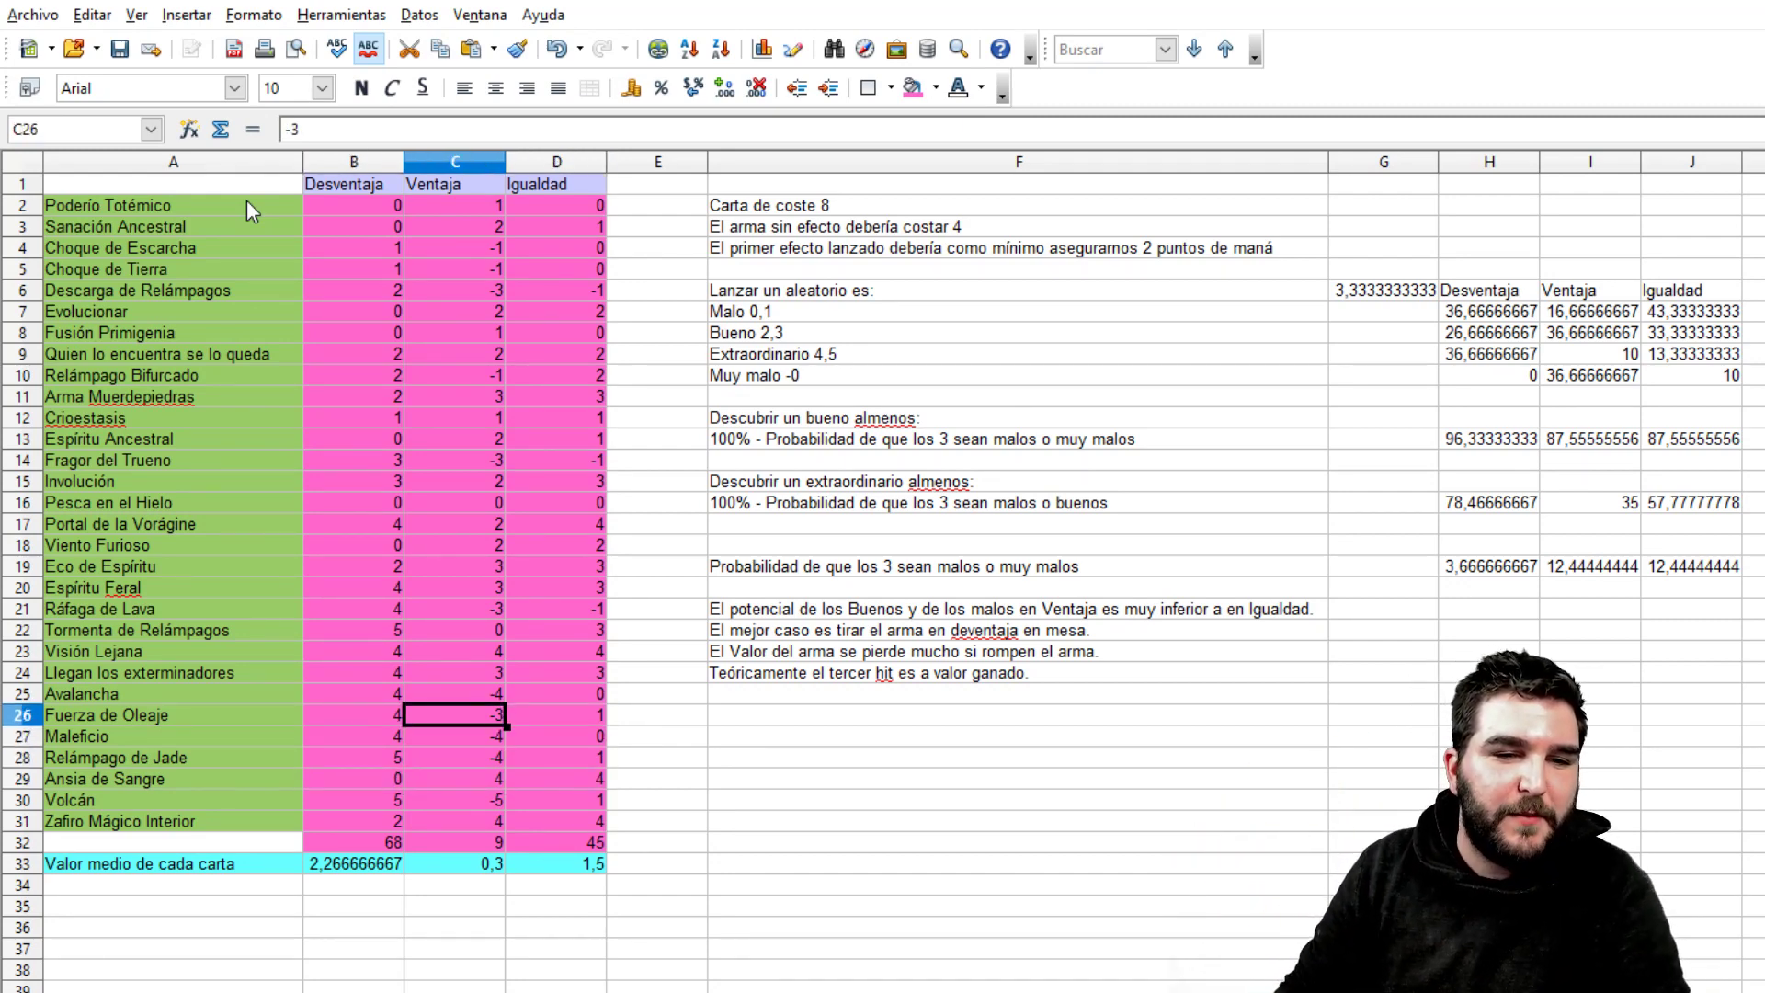
key("Up")
key("Up")
key("Right")
key("Up")
key("Down")
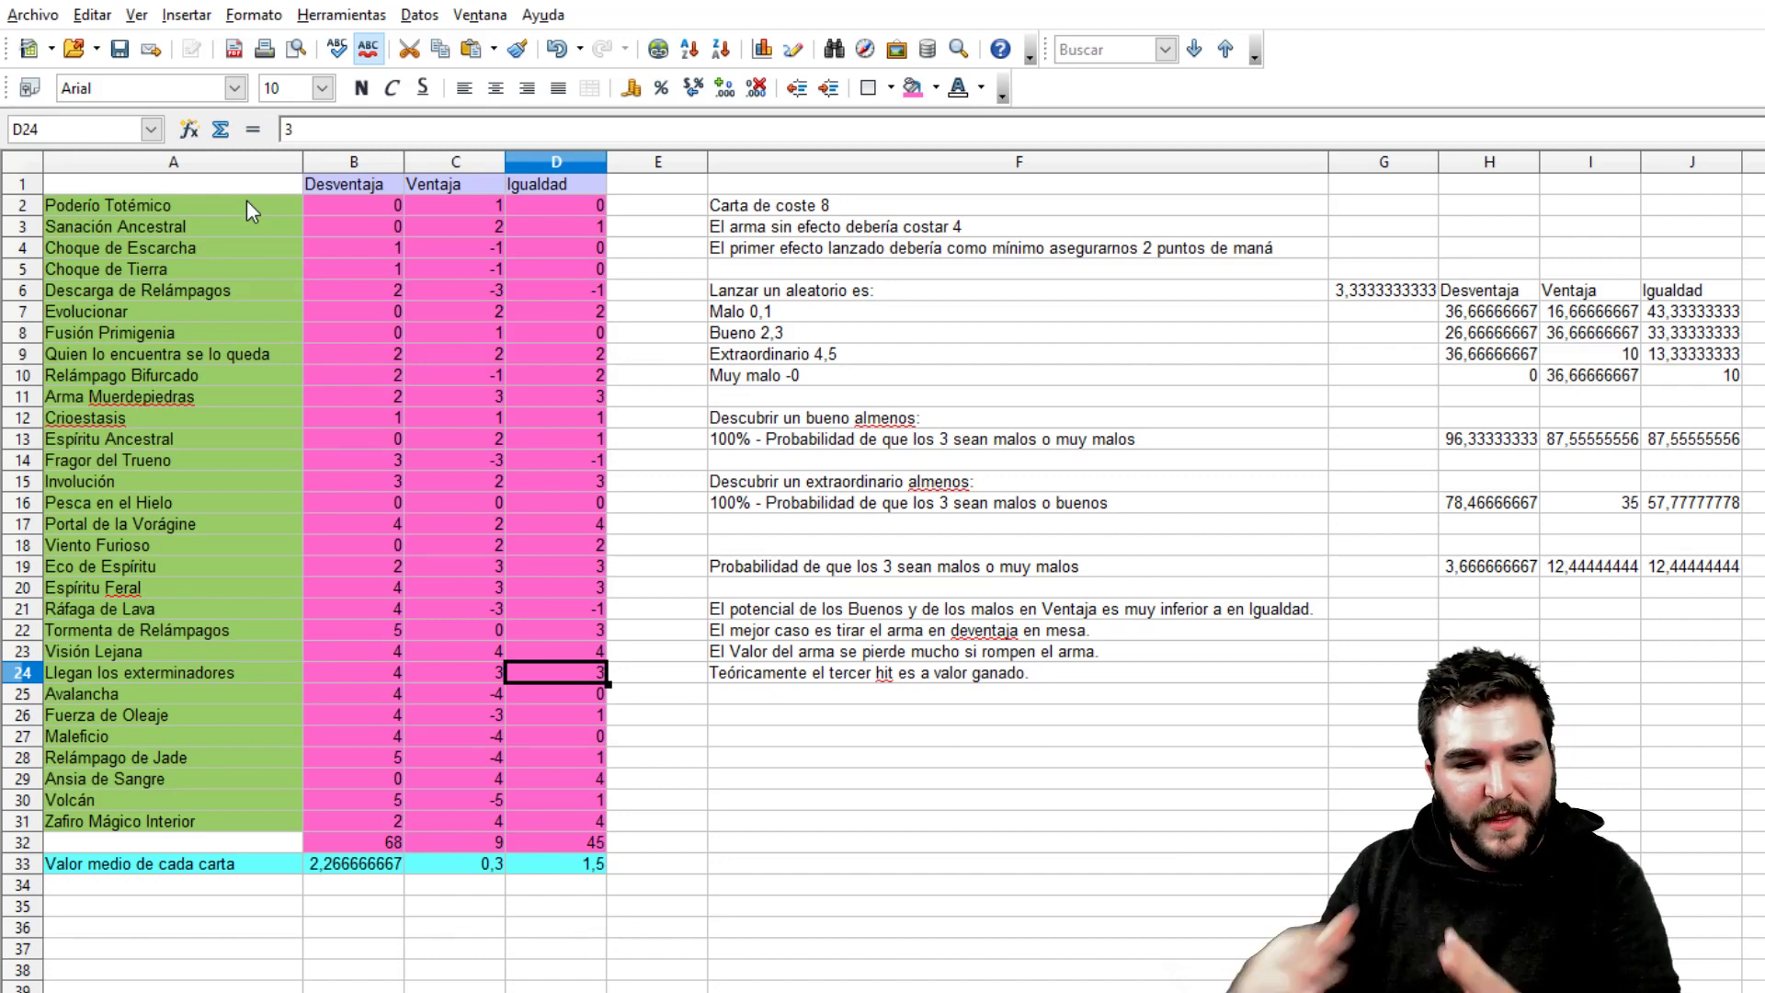
Examine the Ventaja and Igualdad values from Avalancha down to Ansia de Sangre
key("Down")
key("Left")
key("Down")
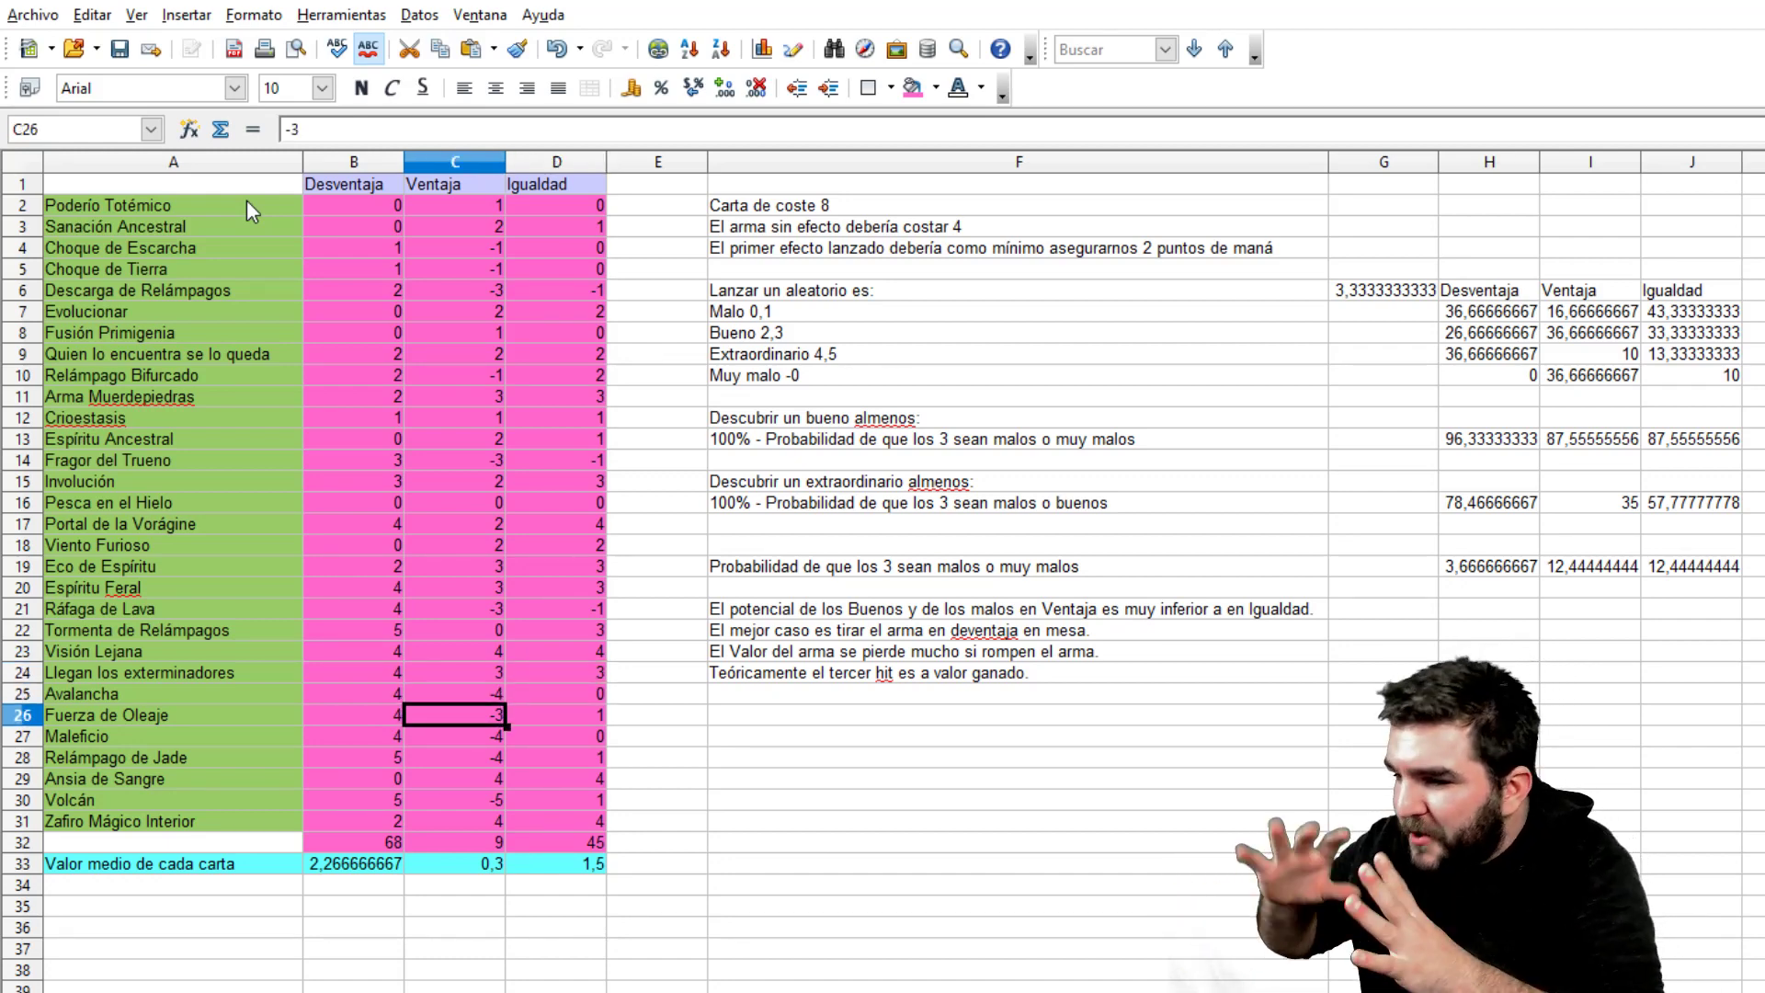
key("Right")
key("Down")
key("Down")
key("Down")
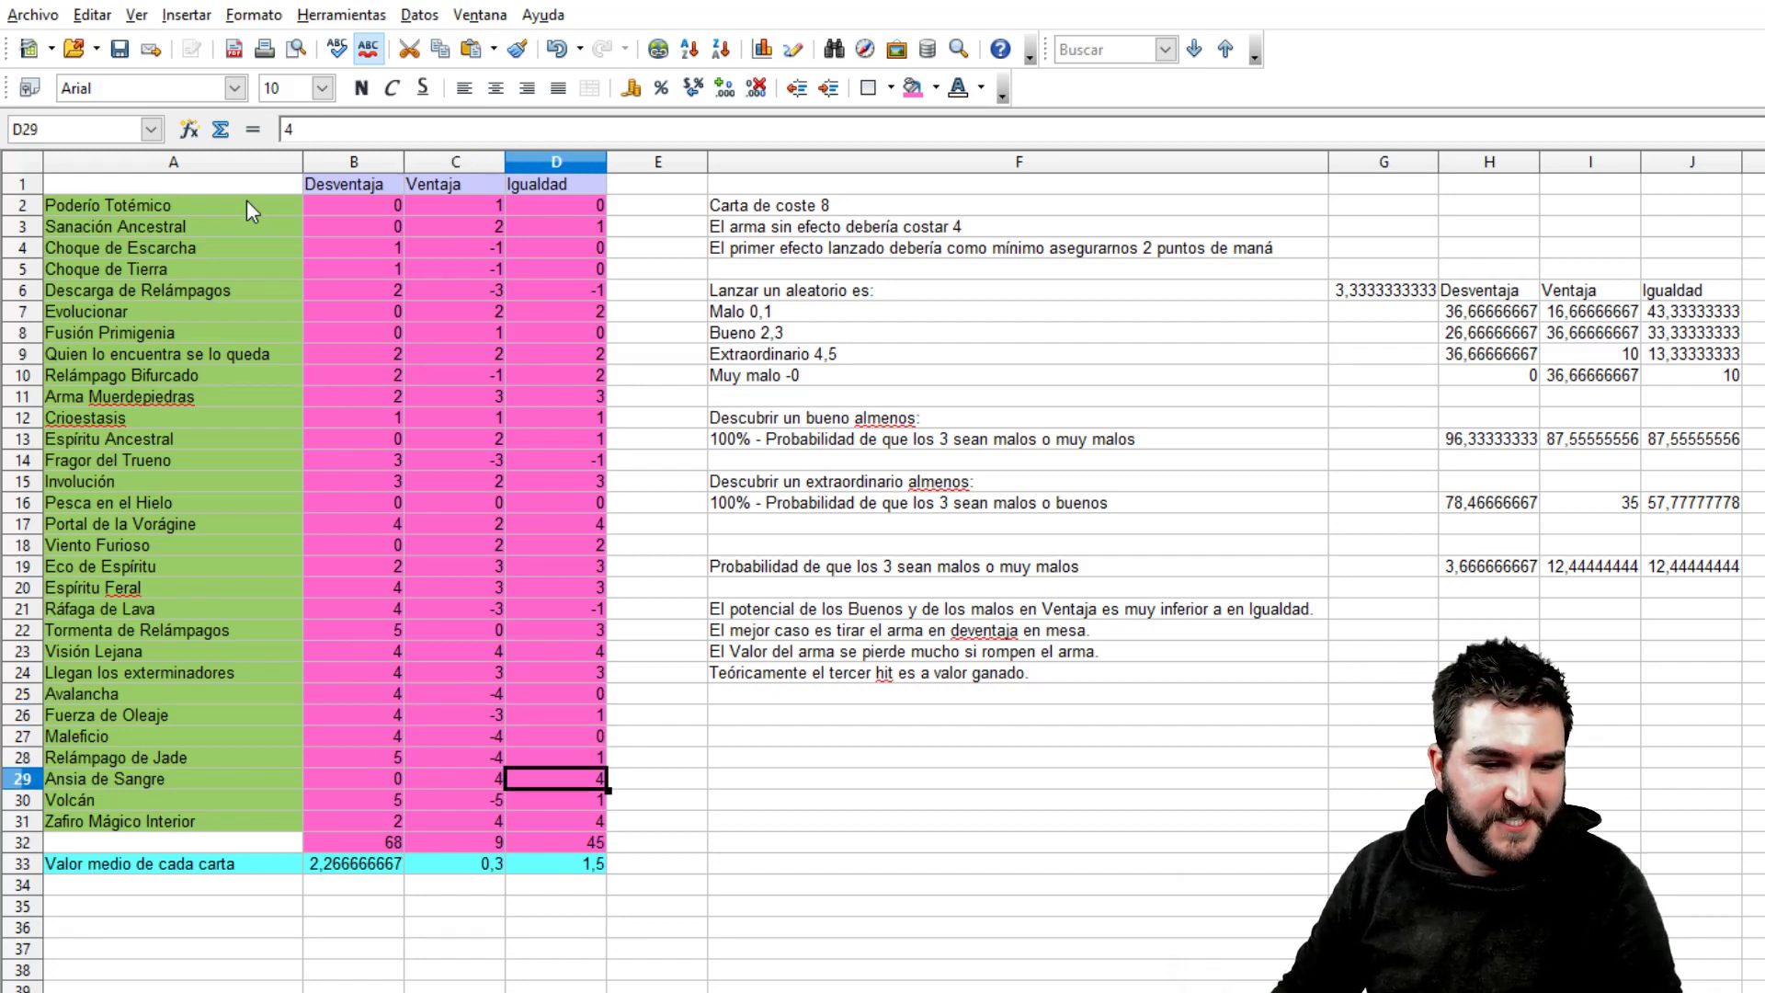
Review the column totals below the card list for Desventaja, Ventaja and Igualdad
key("Left")
key("Left")
key("Down")
key("Down")
key("Down")
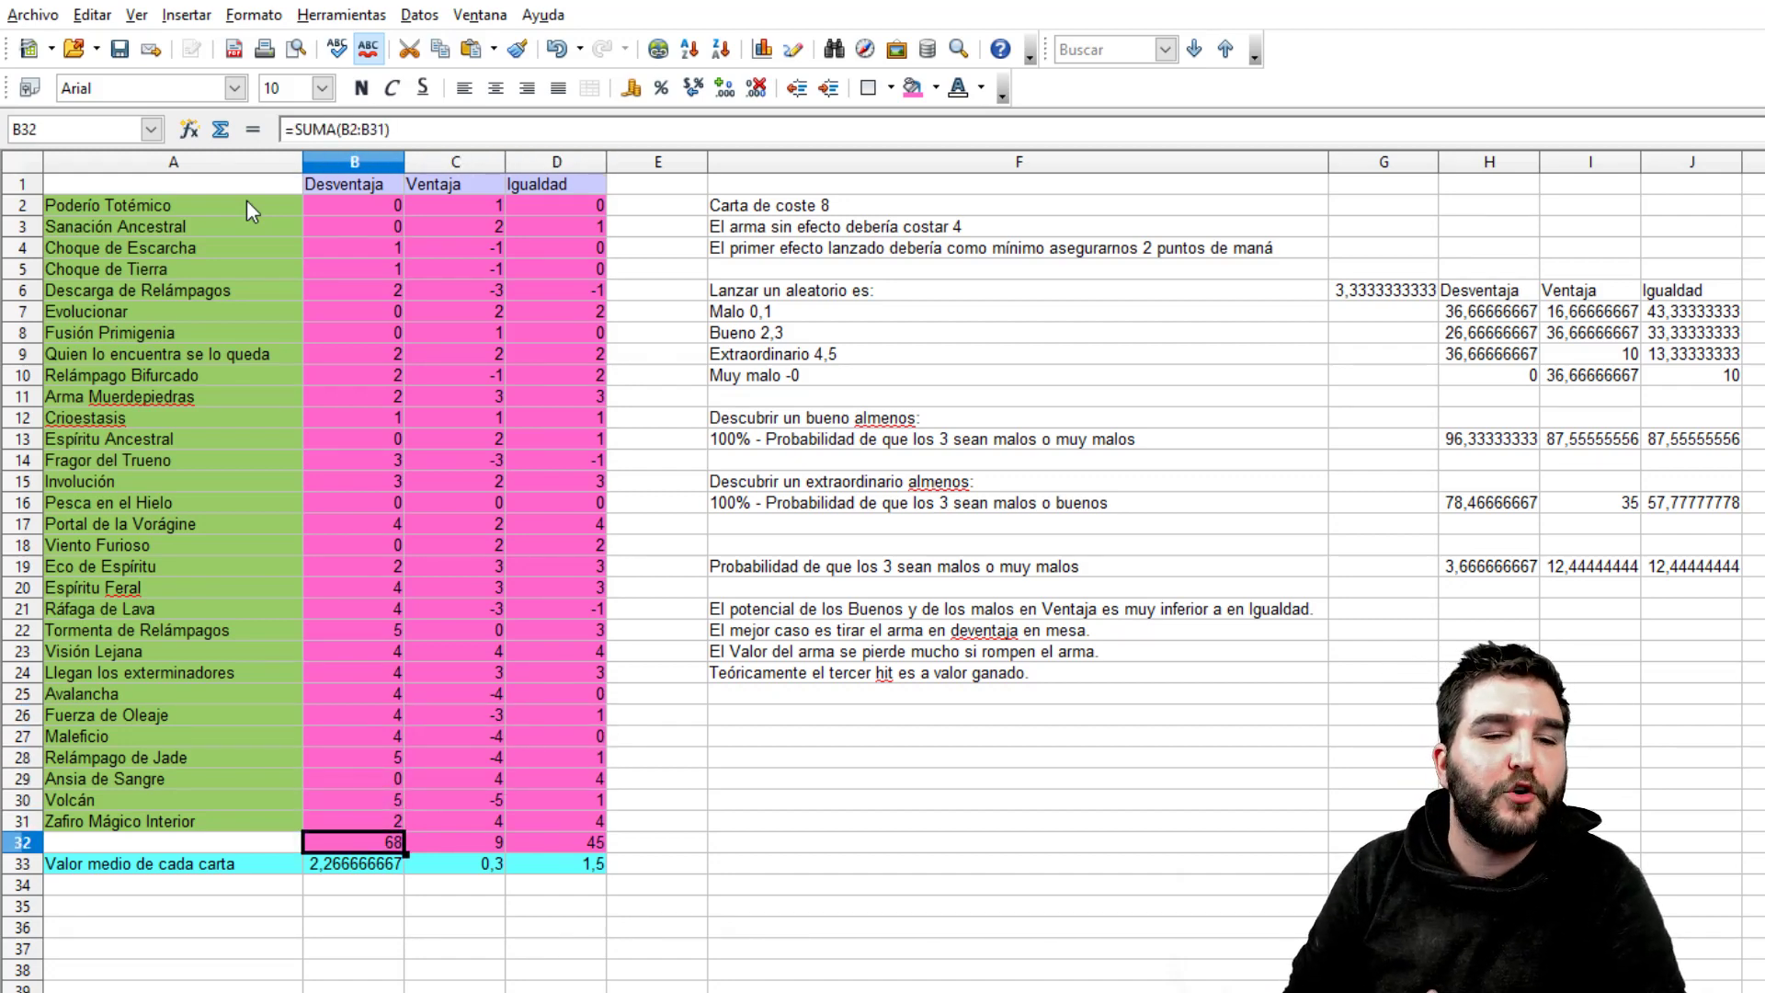
key("Right")
key("Right")
key("Right")
key("Left")
key("Left")
key("Left")
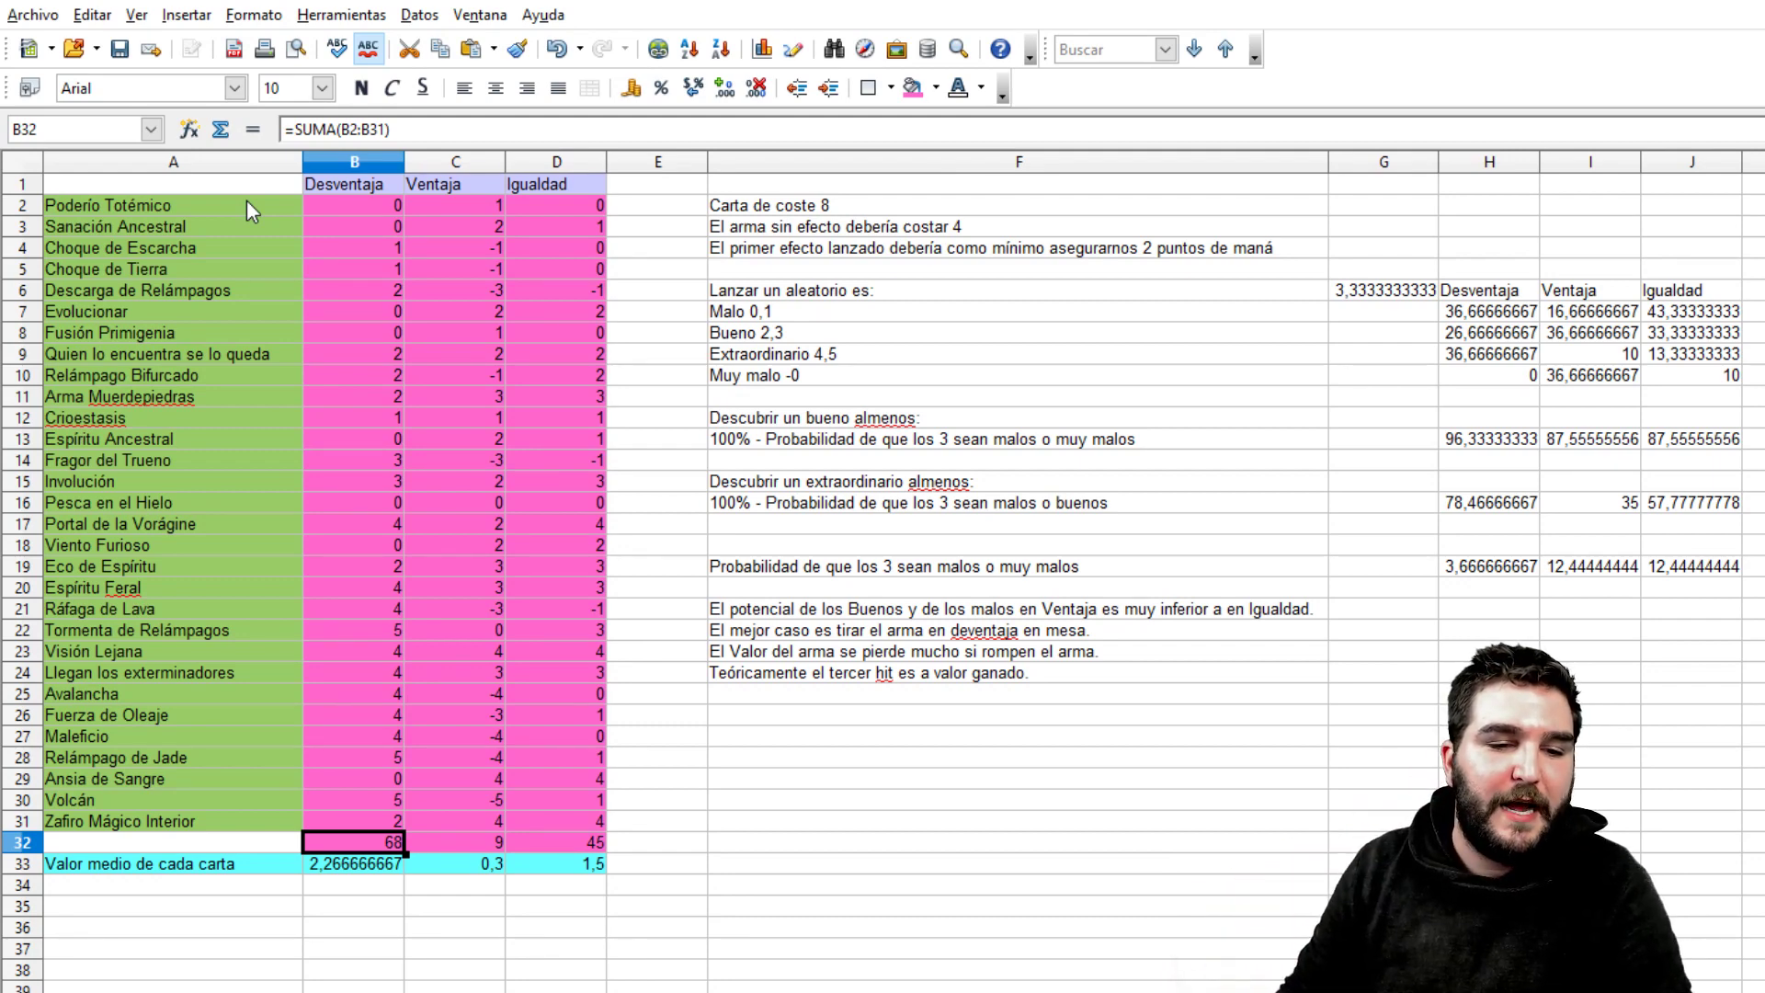
Compare the Valor medio de cada carta figures across Desventaja, Ventaja and Igualdad, ending back on the Desventaja average
key("Down")
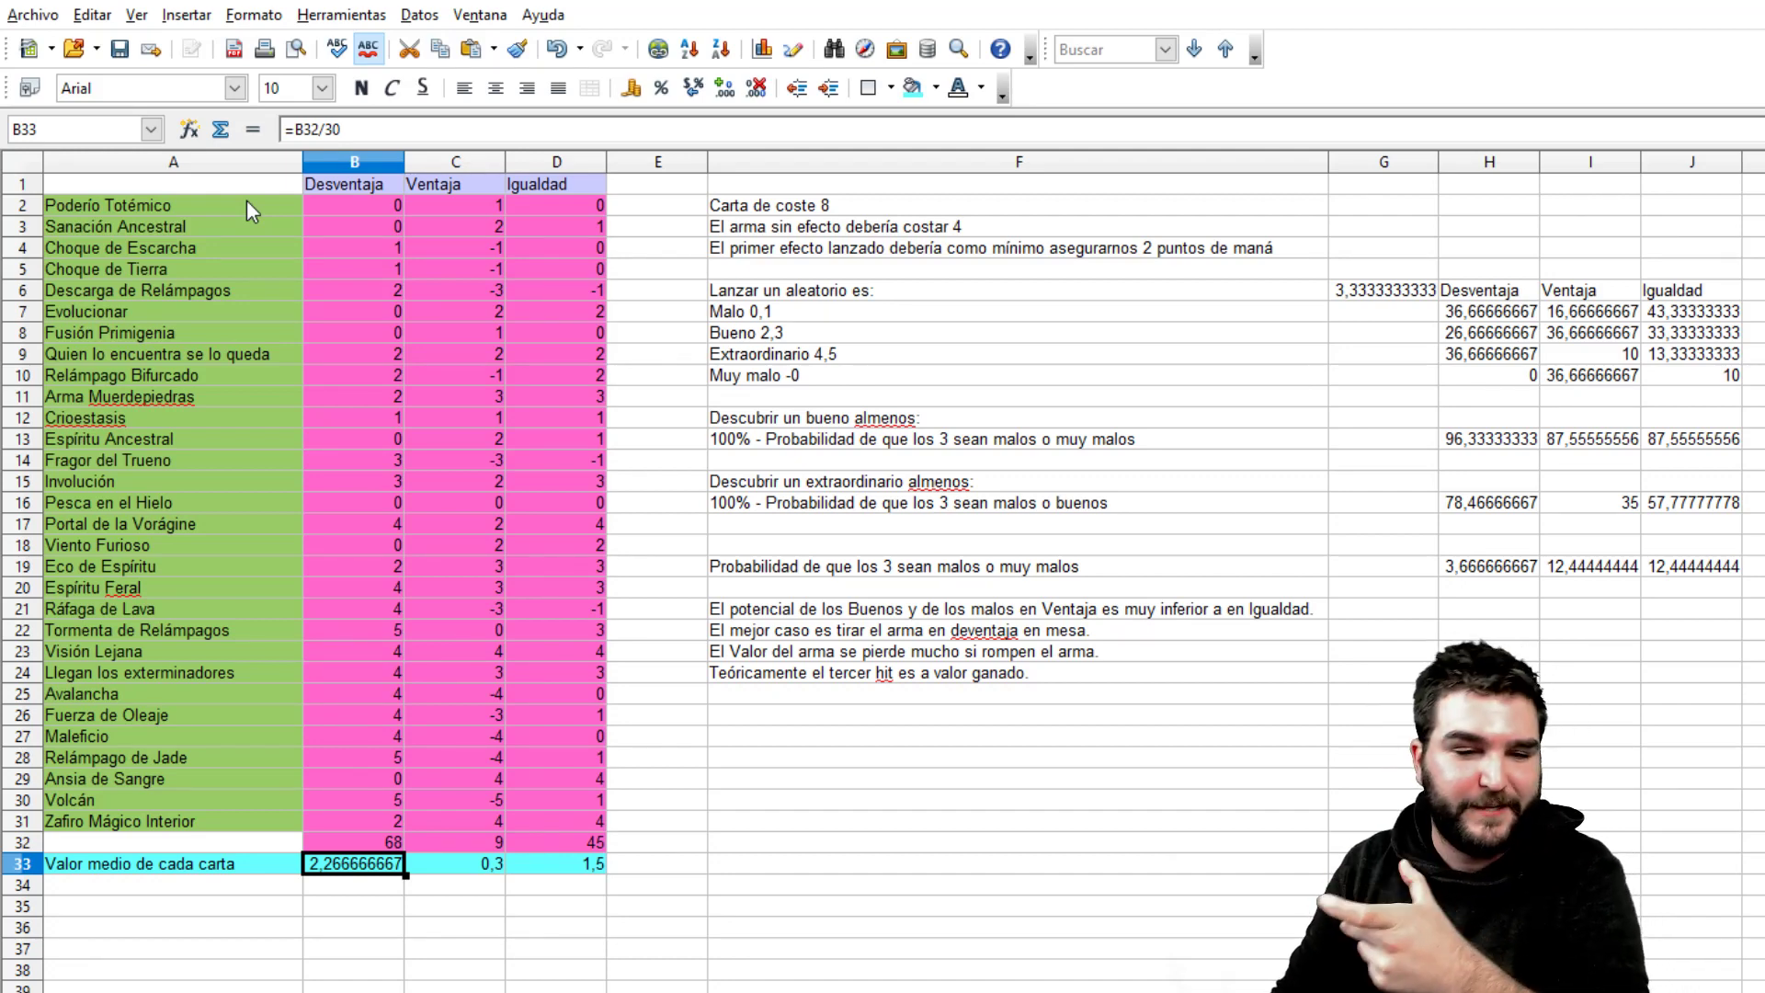
key("Right")
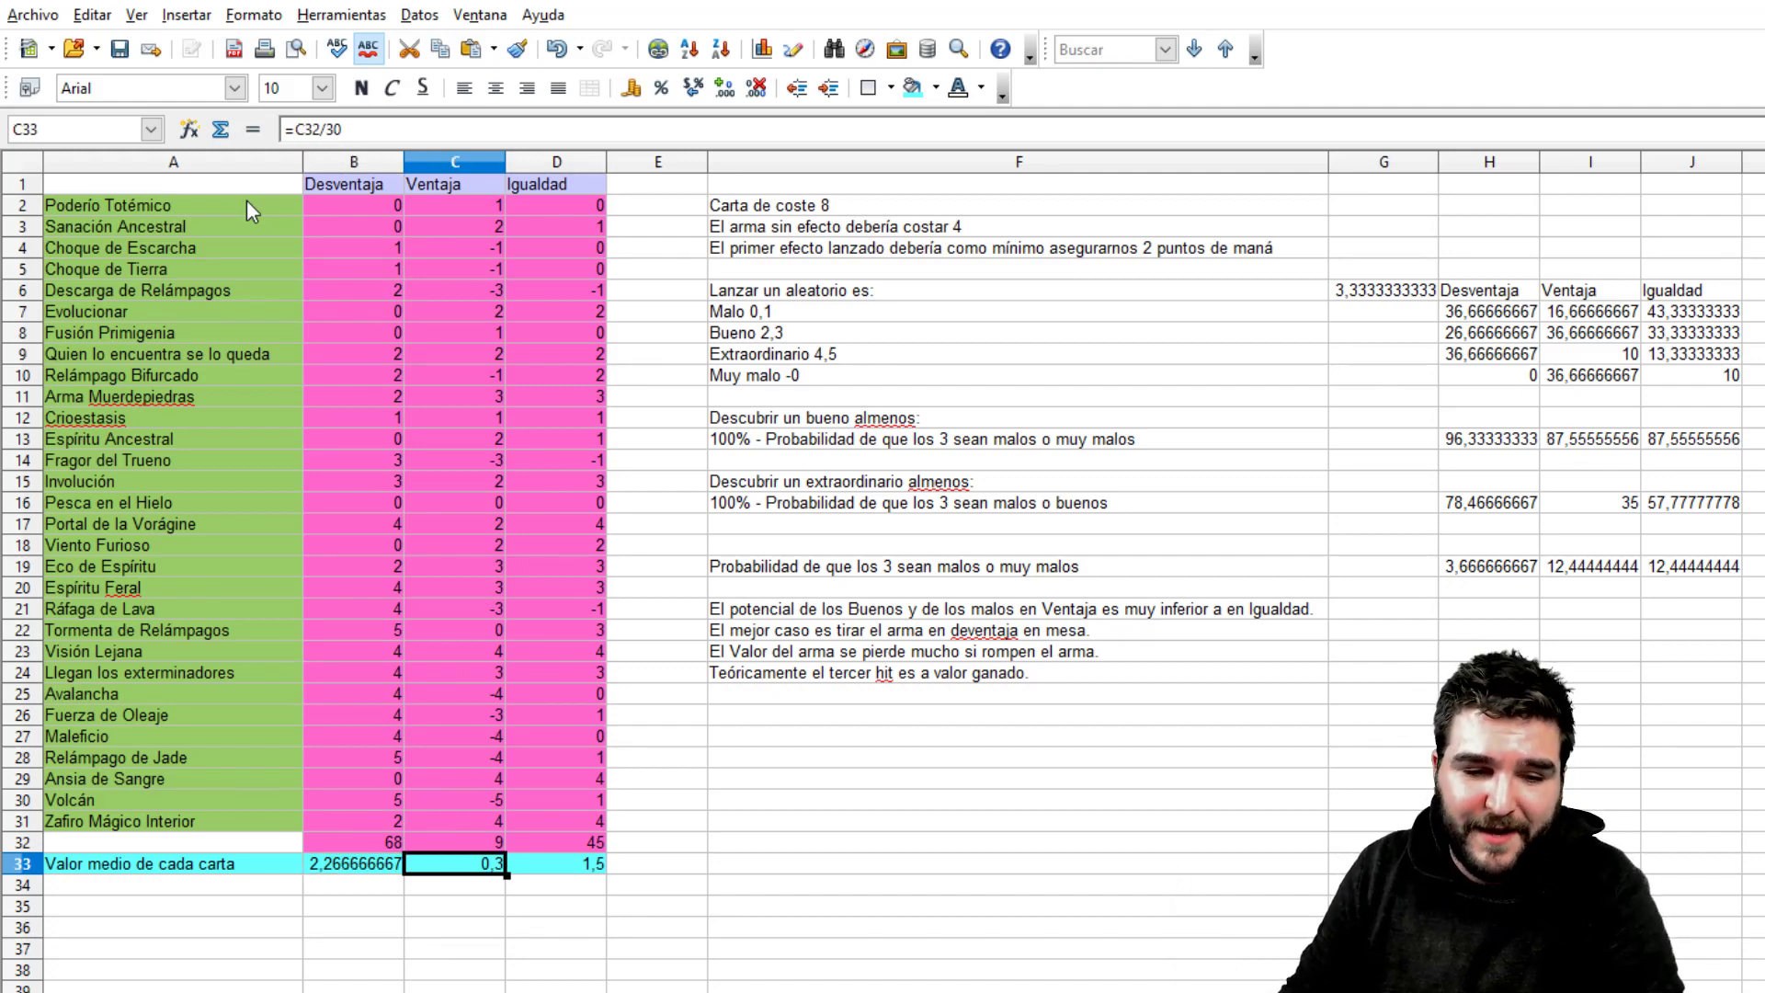
key("Right")
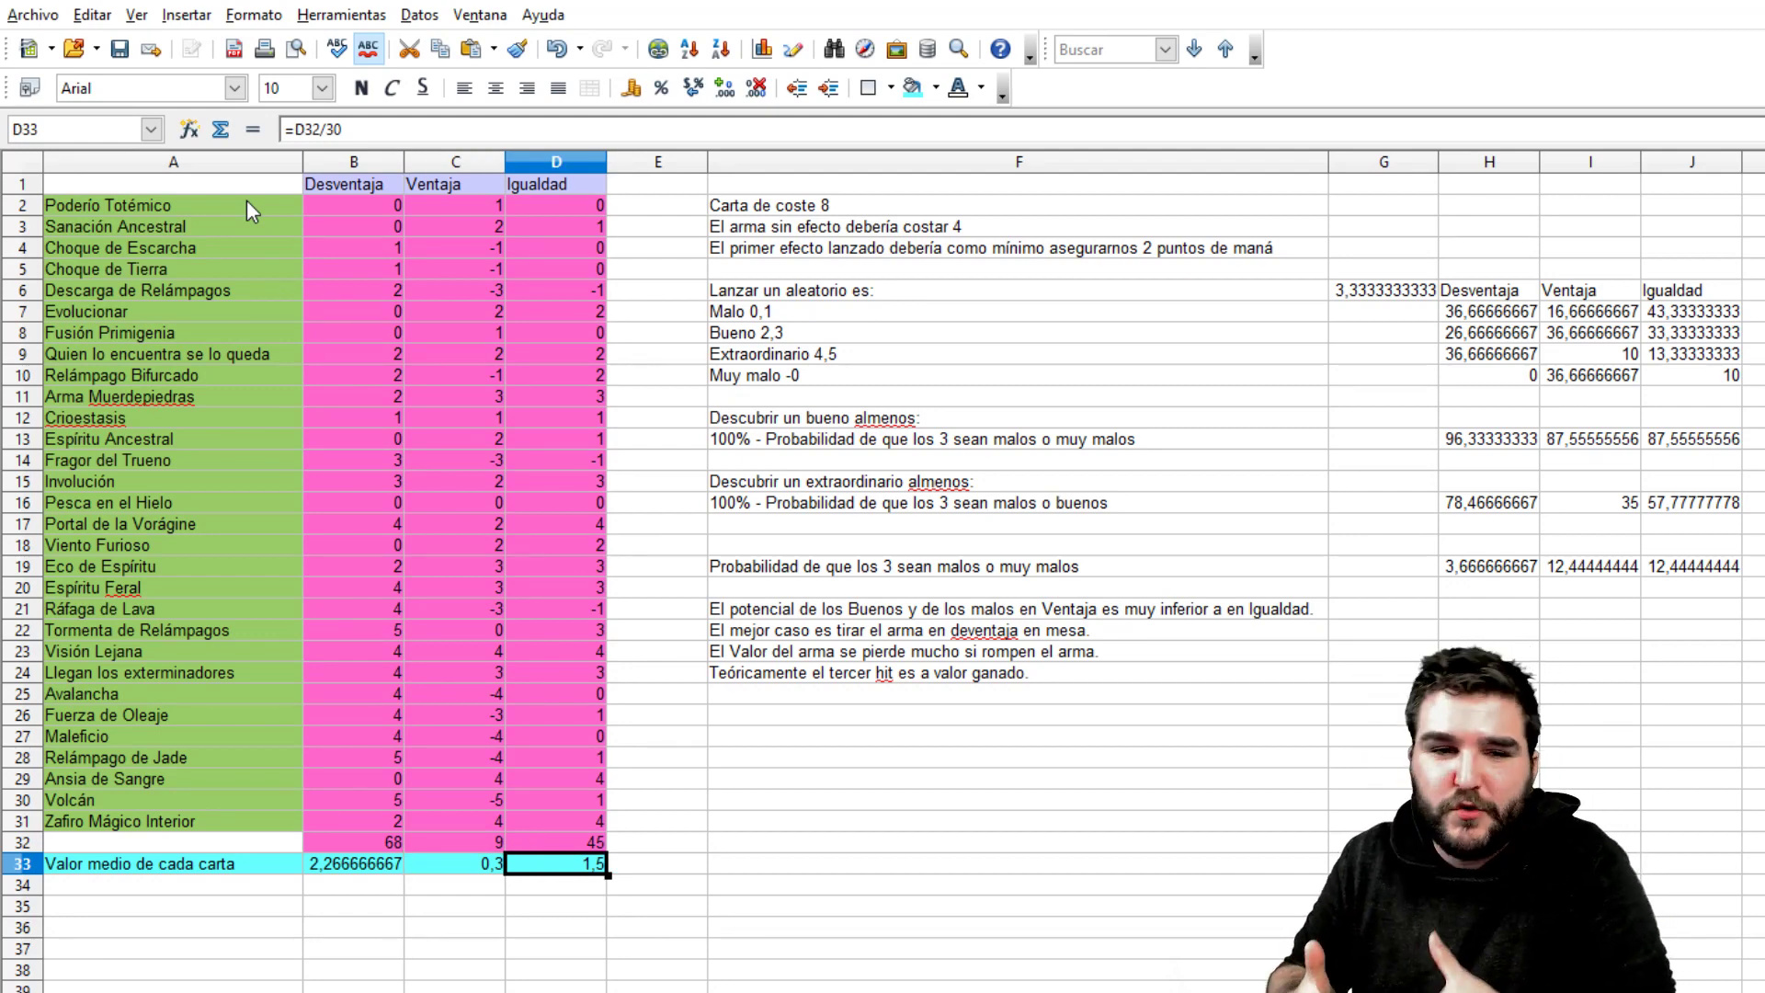
key("Right")
key("Up")
key("Up")
key("Up")
key("Up")
key("Up")
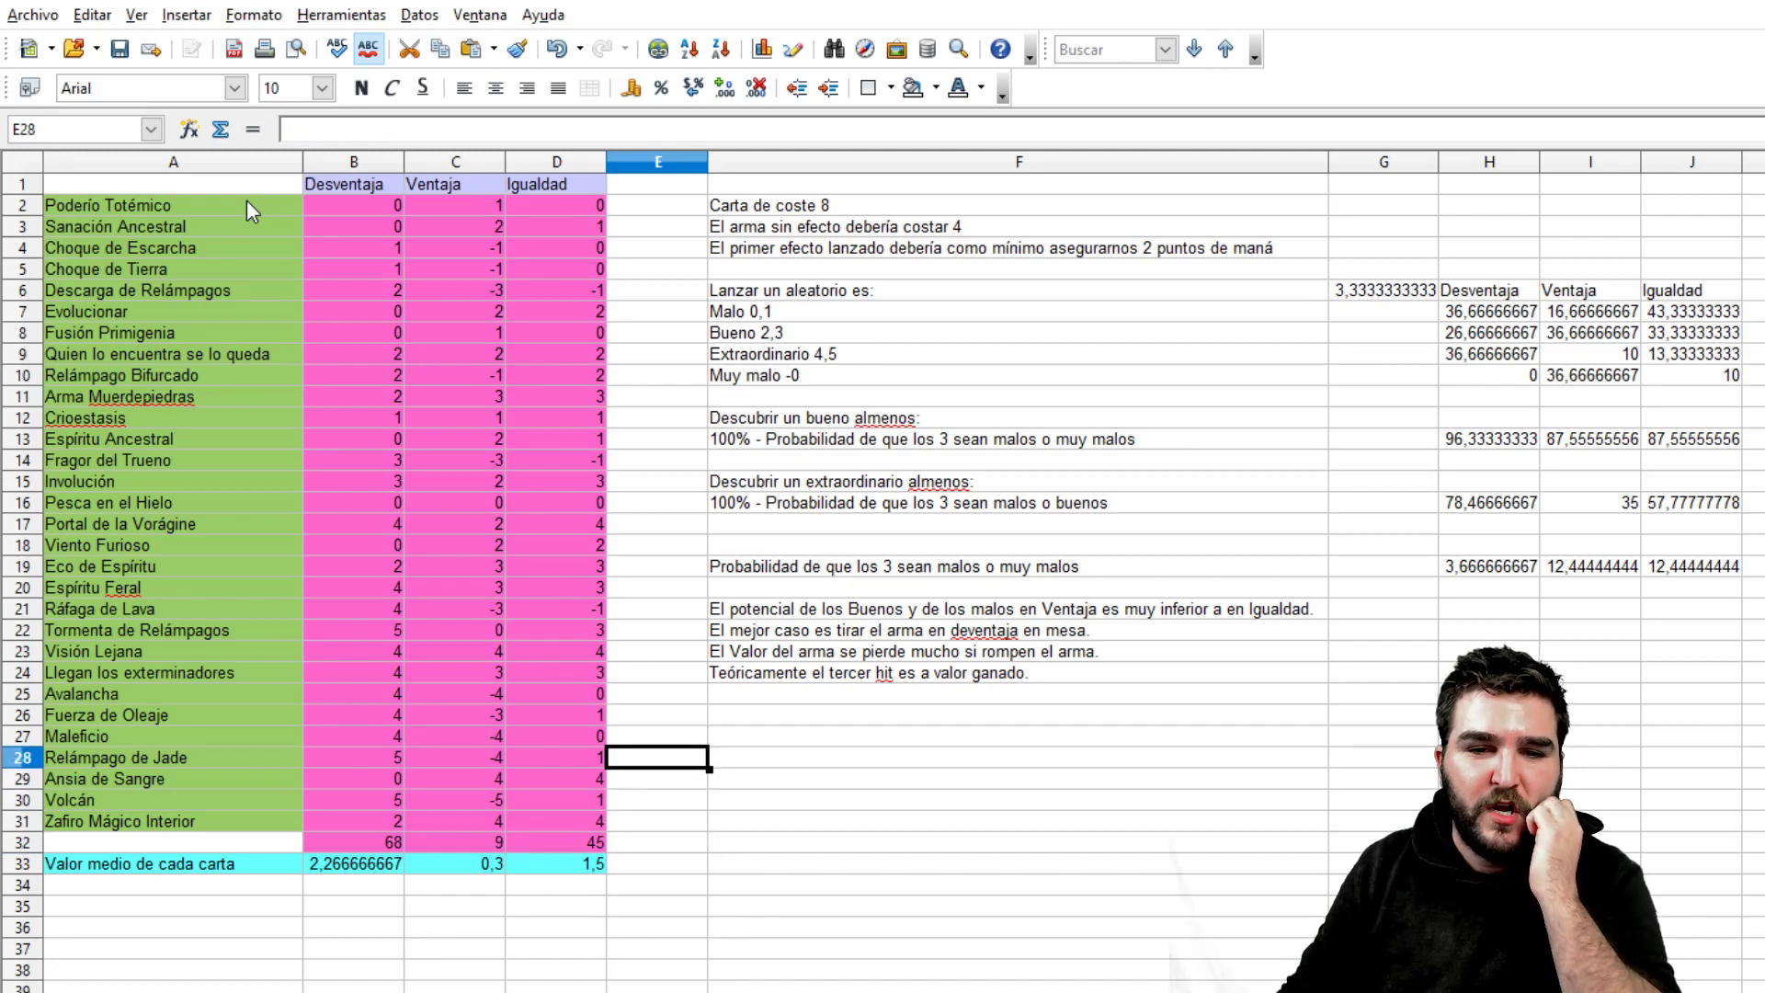
left_click(873, 269)
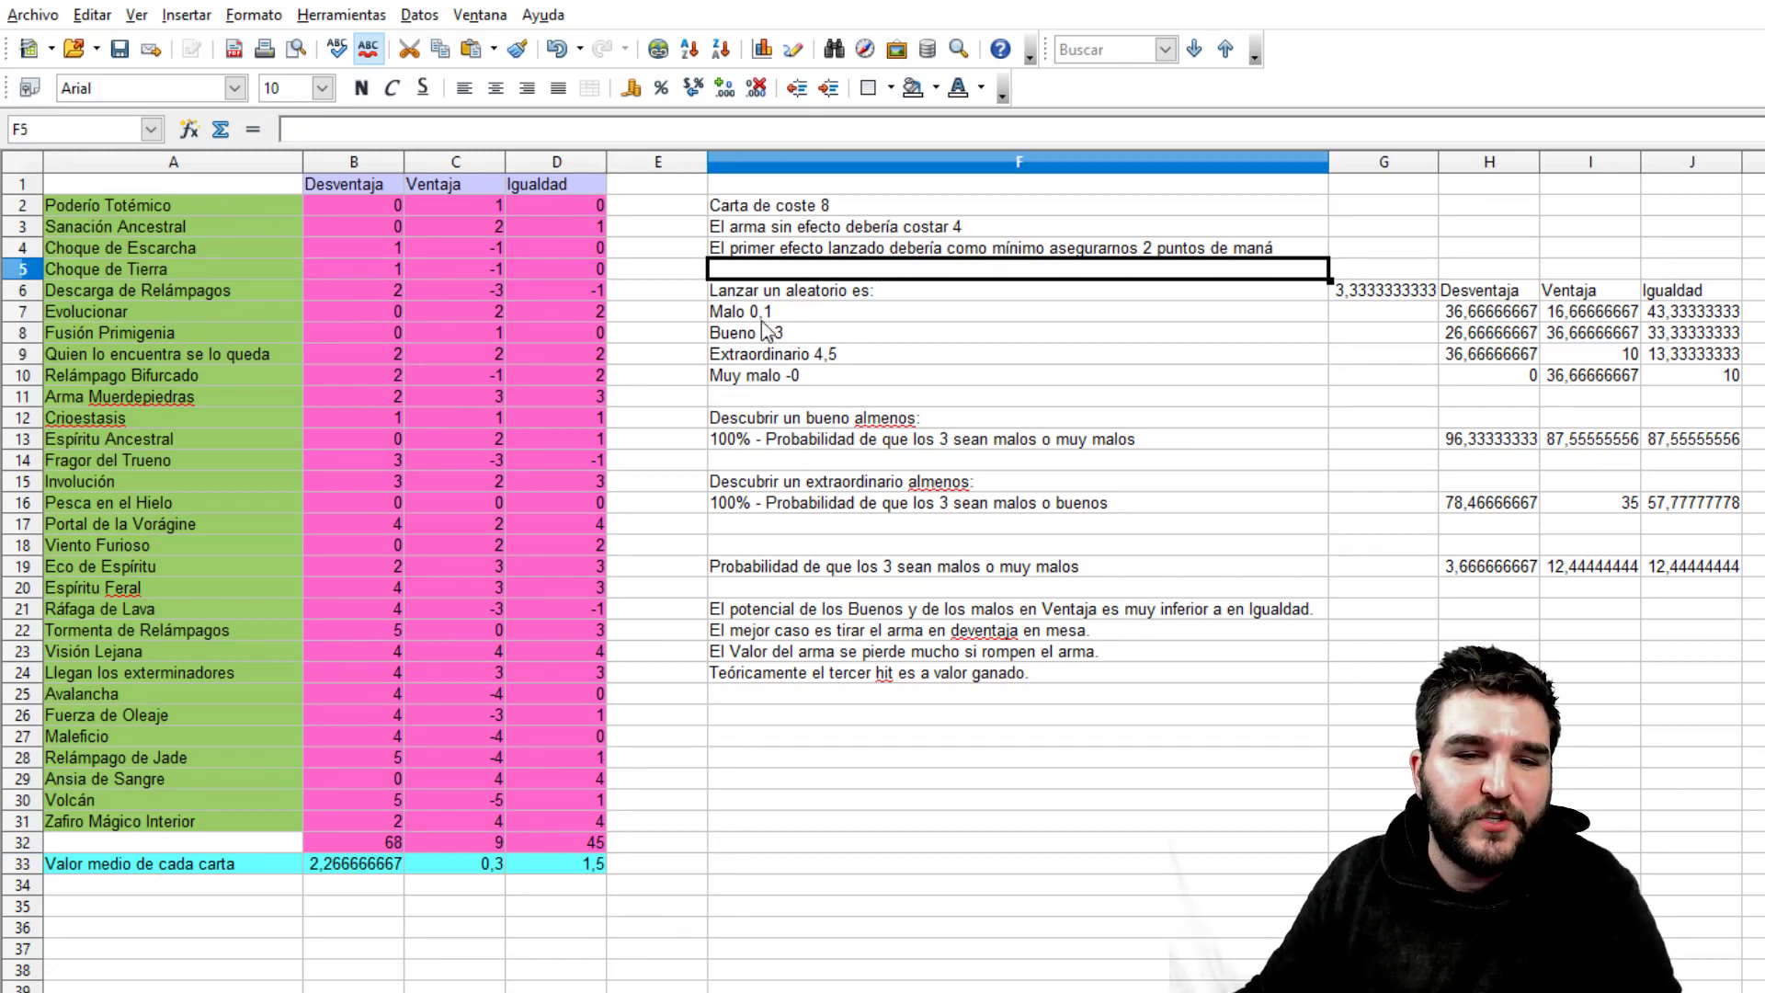
left_click(350, 862)
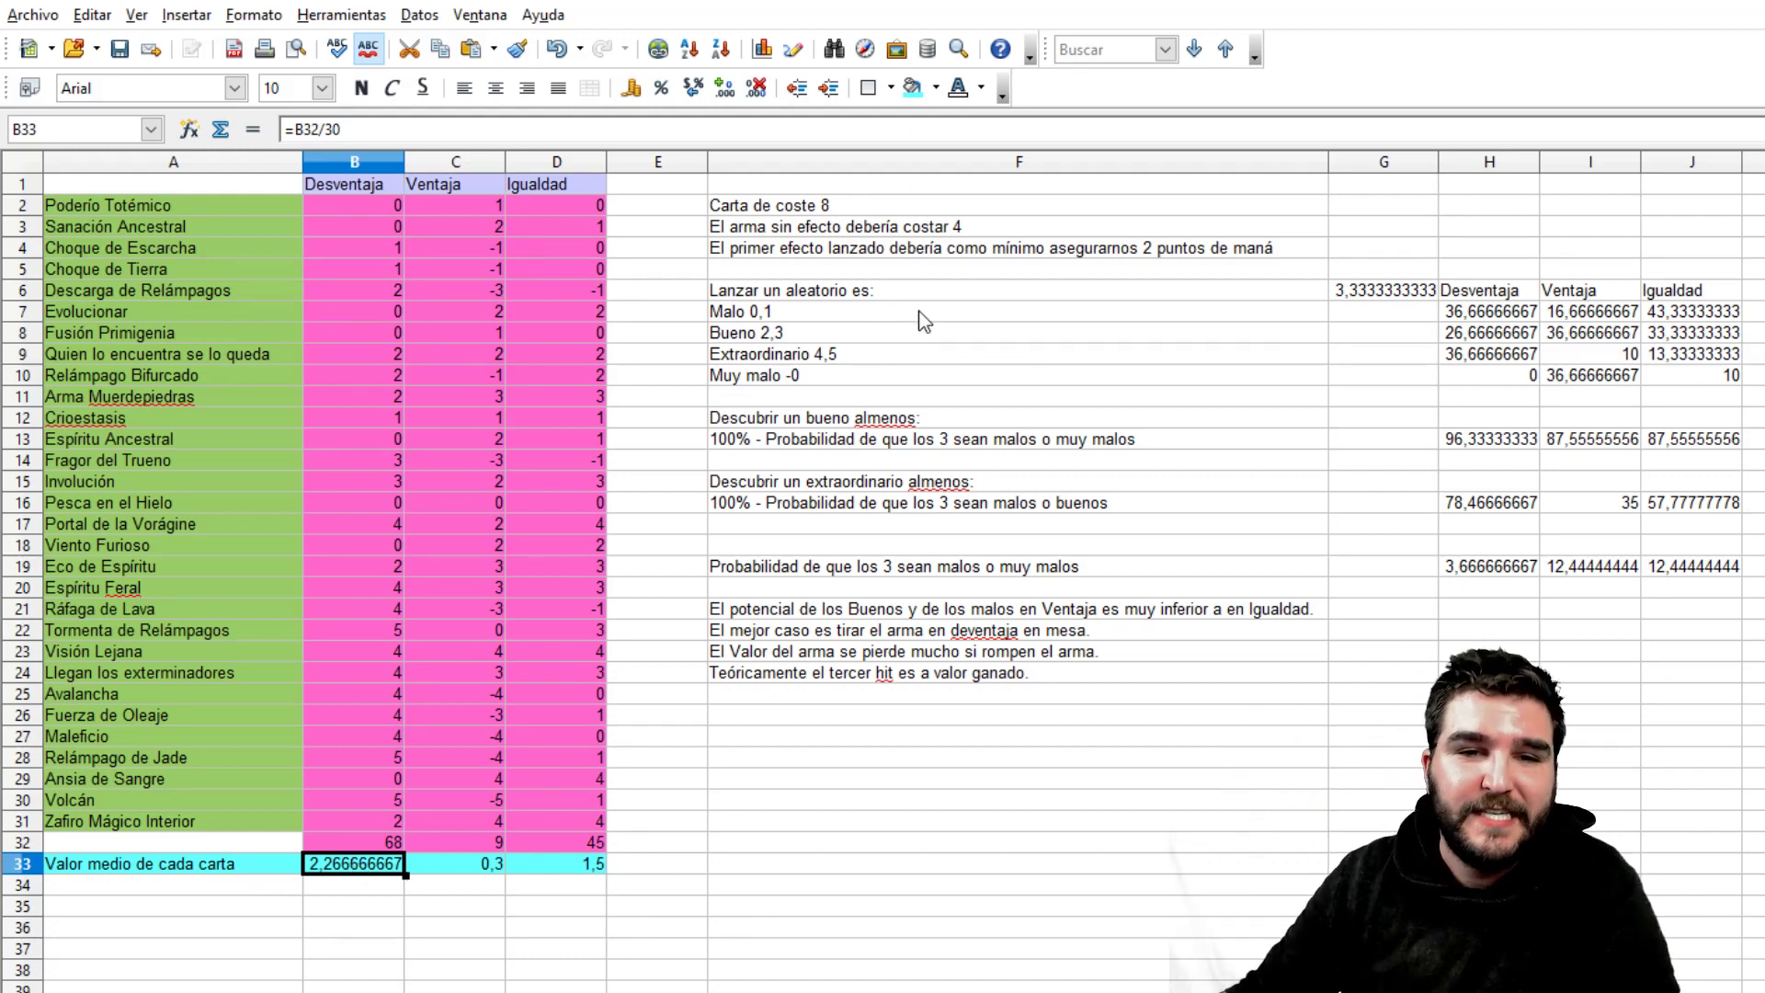
Read the Lanzar un aleatorio section and examine its Desventaja percentages for Malo, Bueno and Extraordinario
left_click(829, 296)
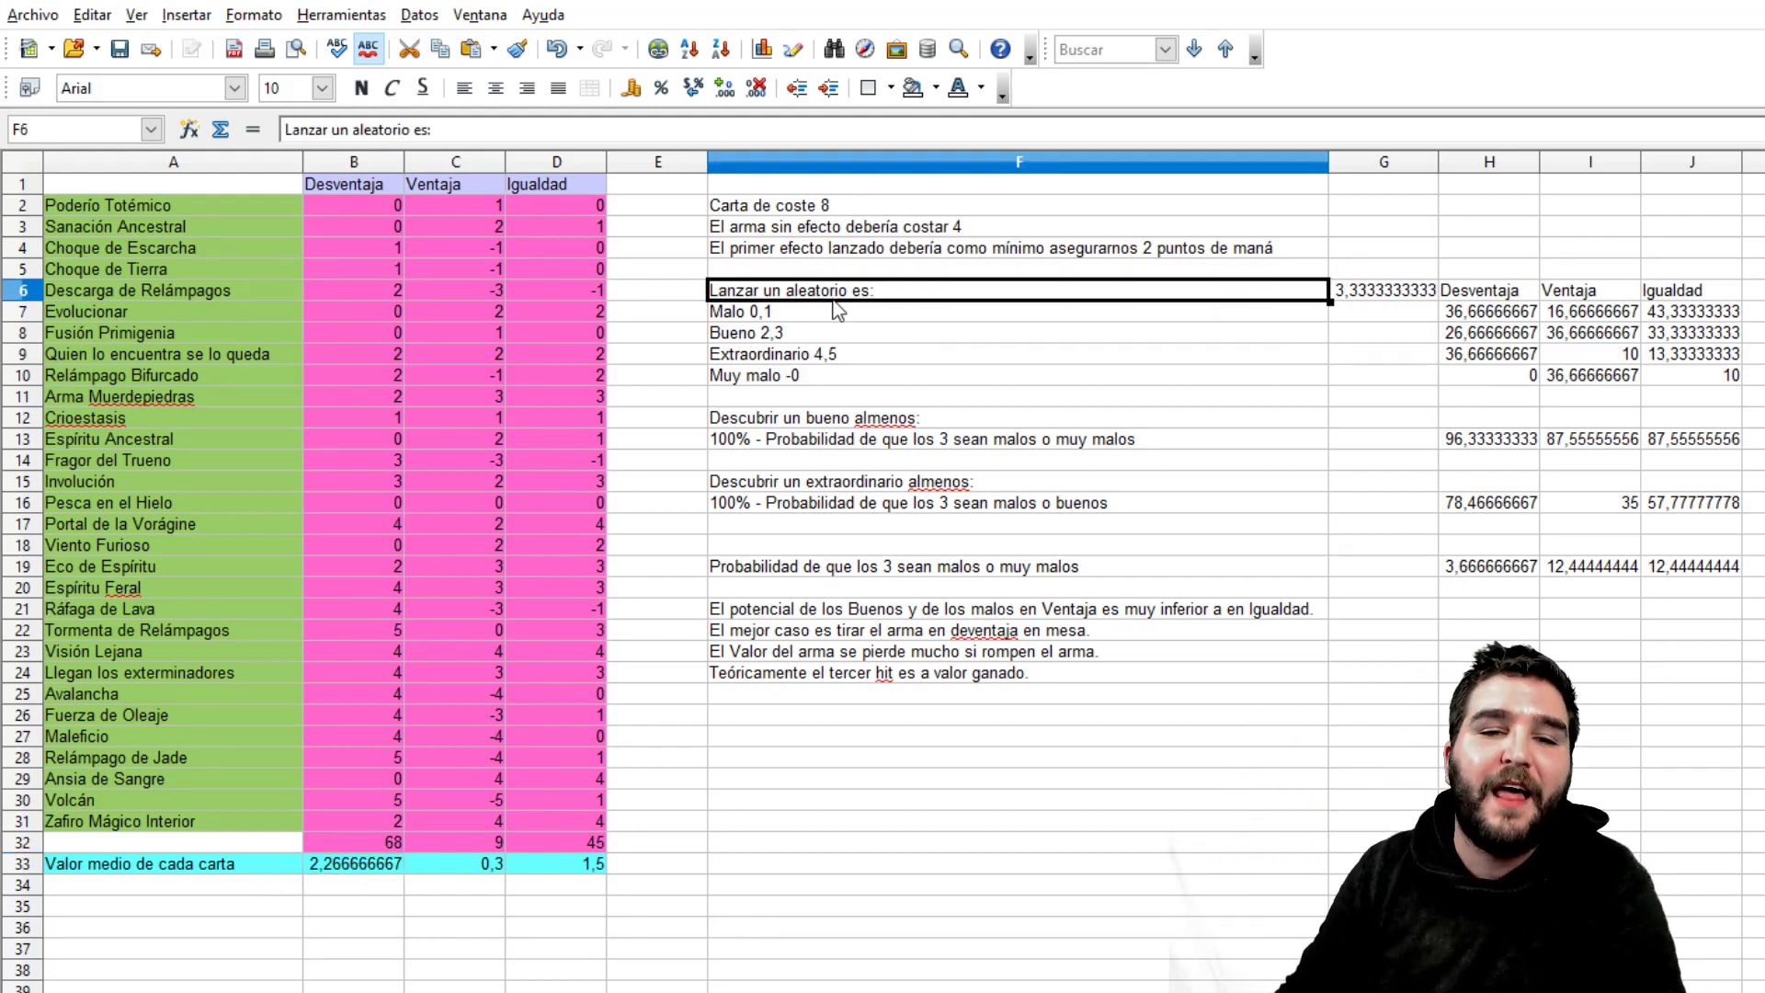
left_click(833, 310)
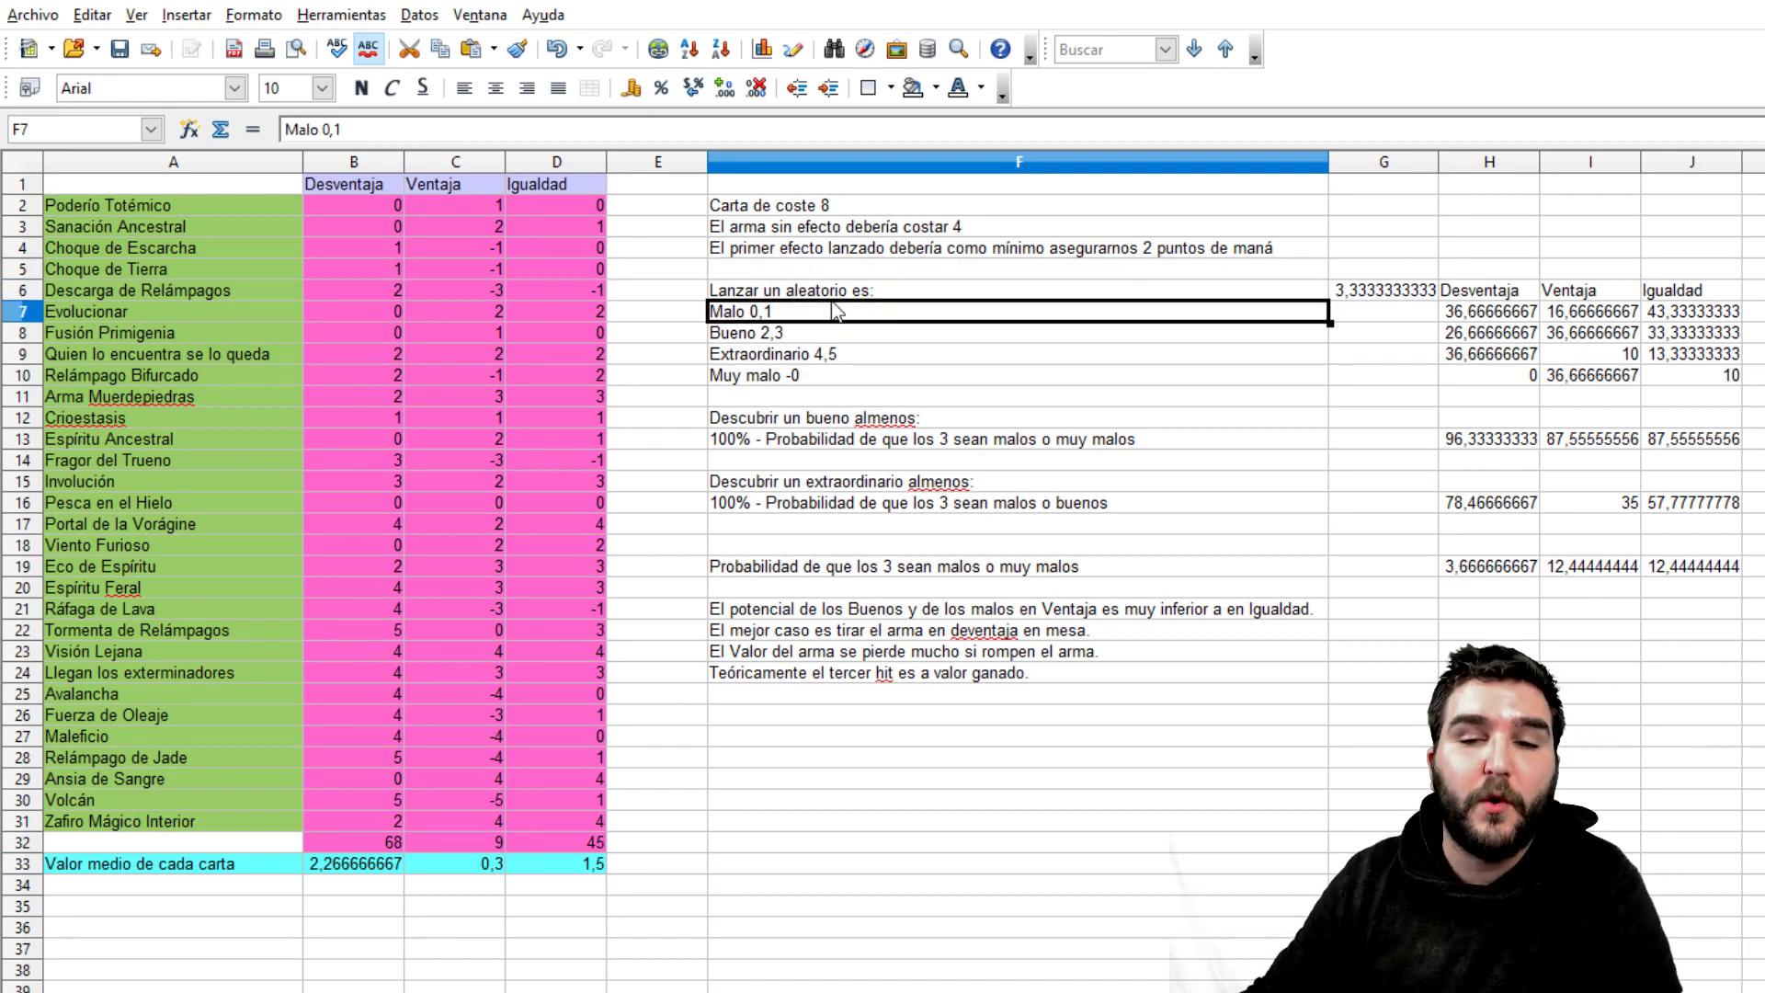
left_click(1475, 310)
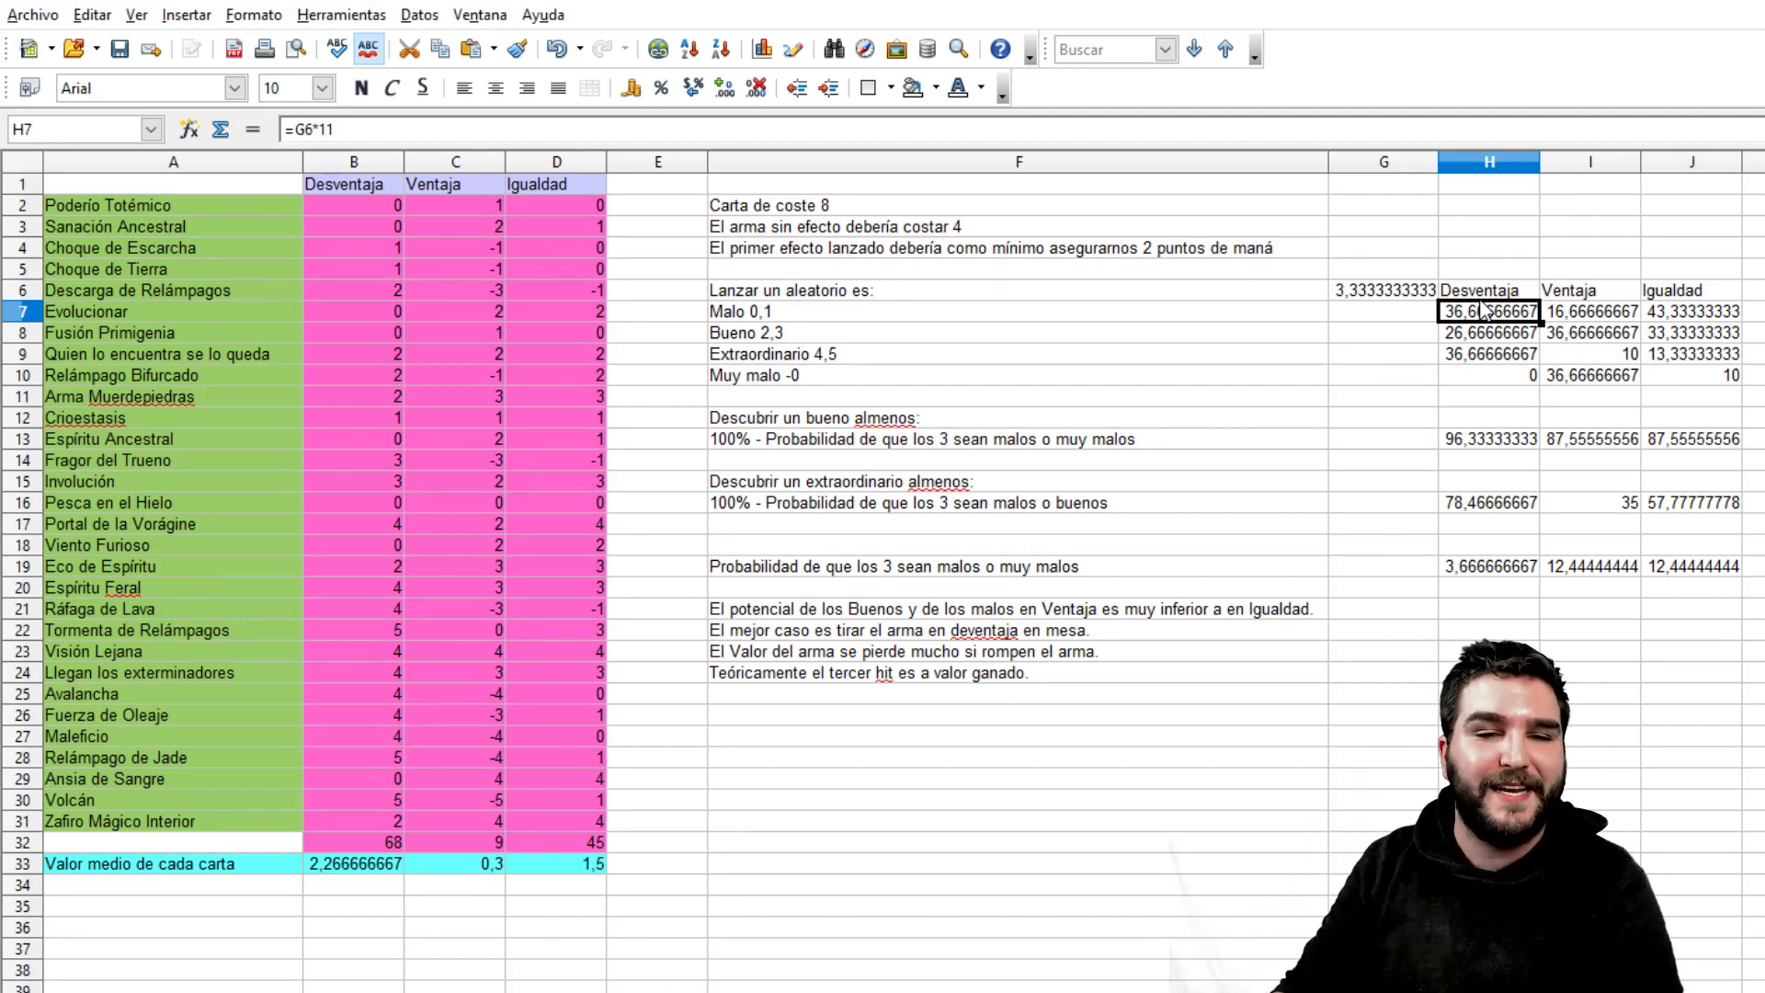
key("Down")
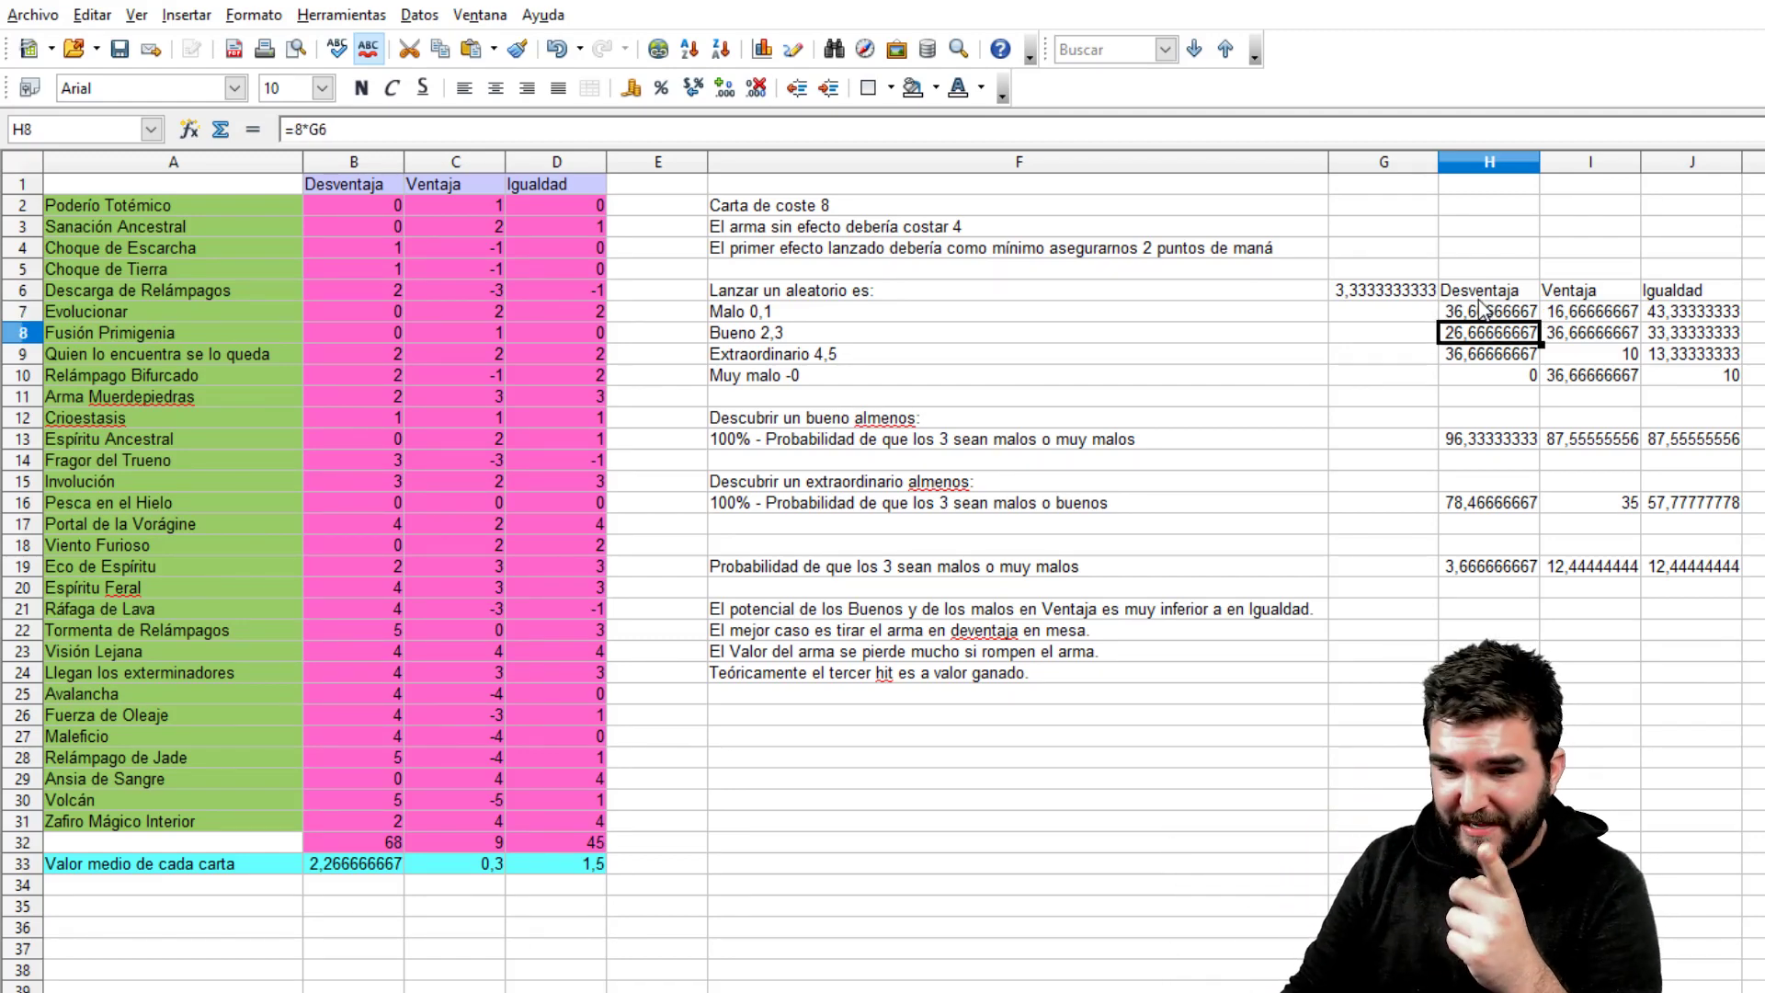
key("Down")
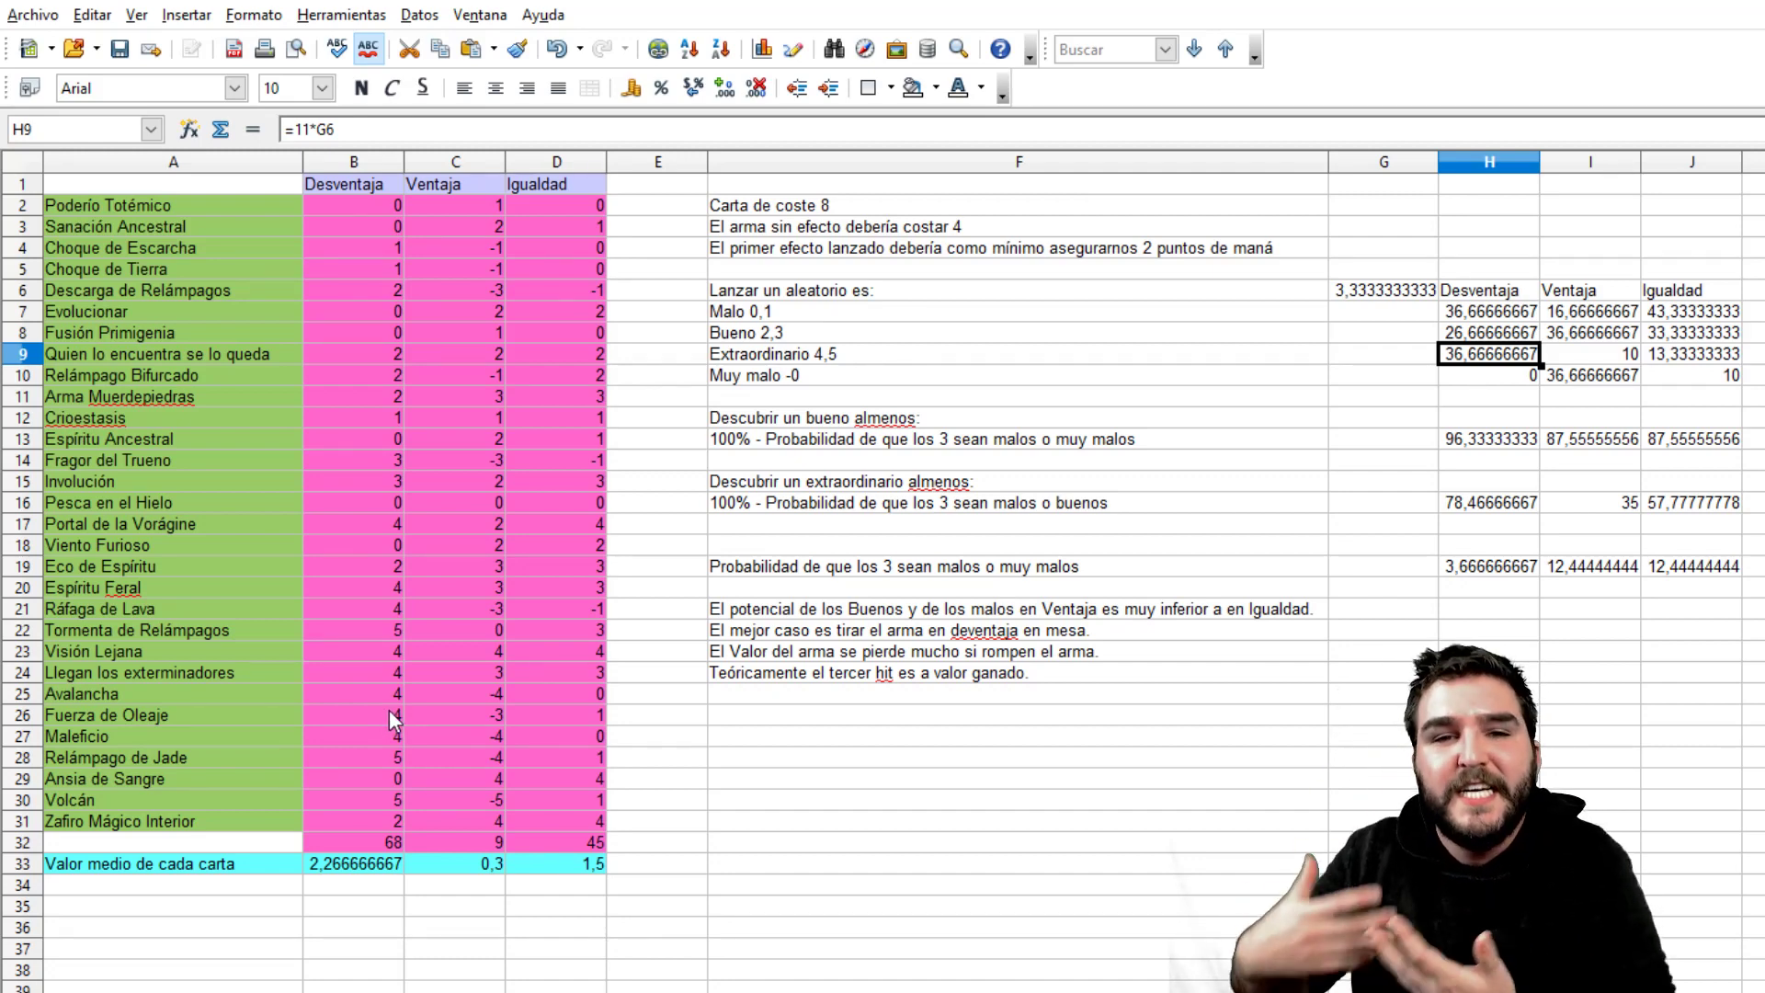
key("Up")
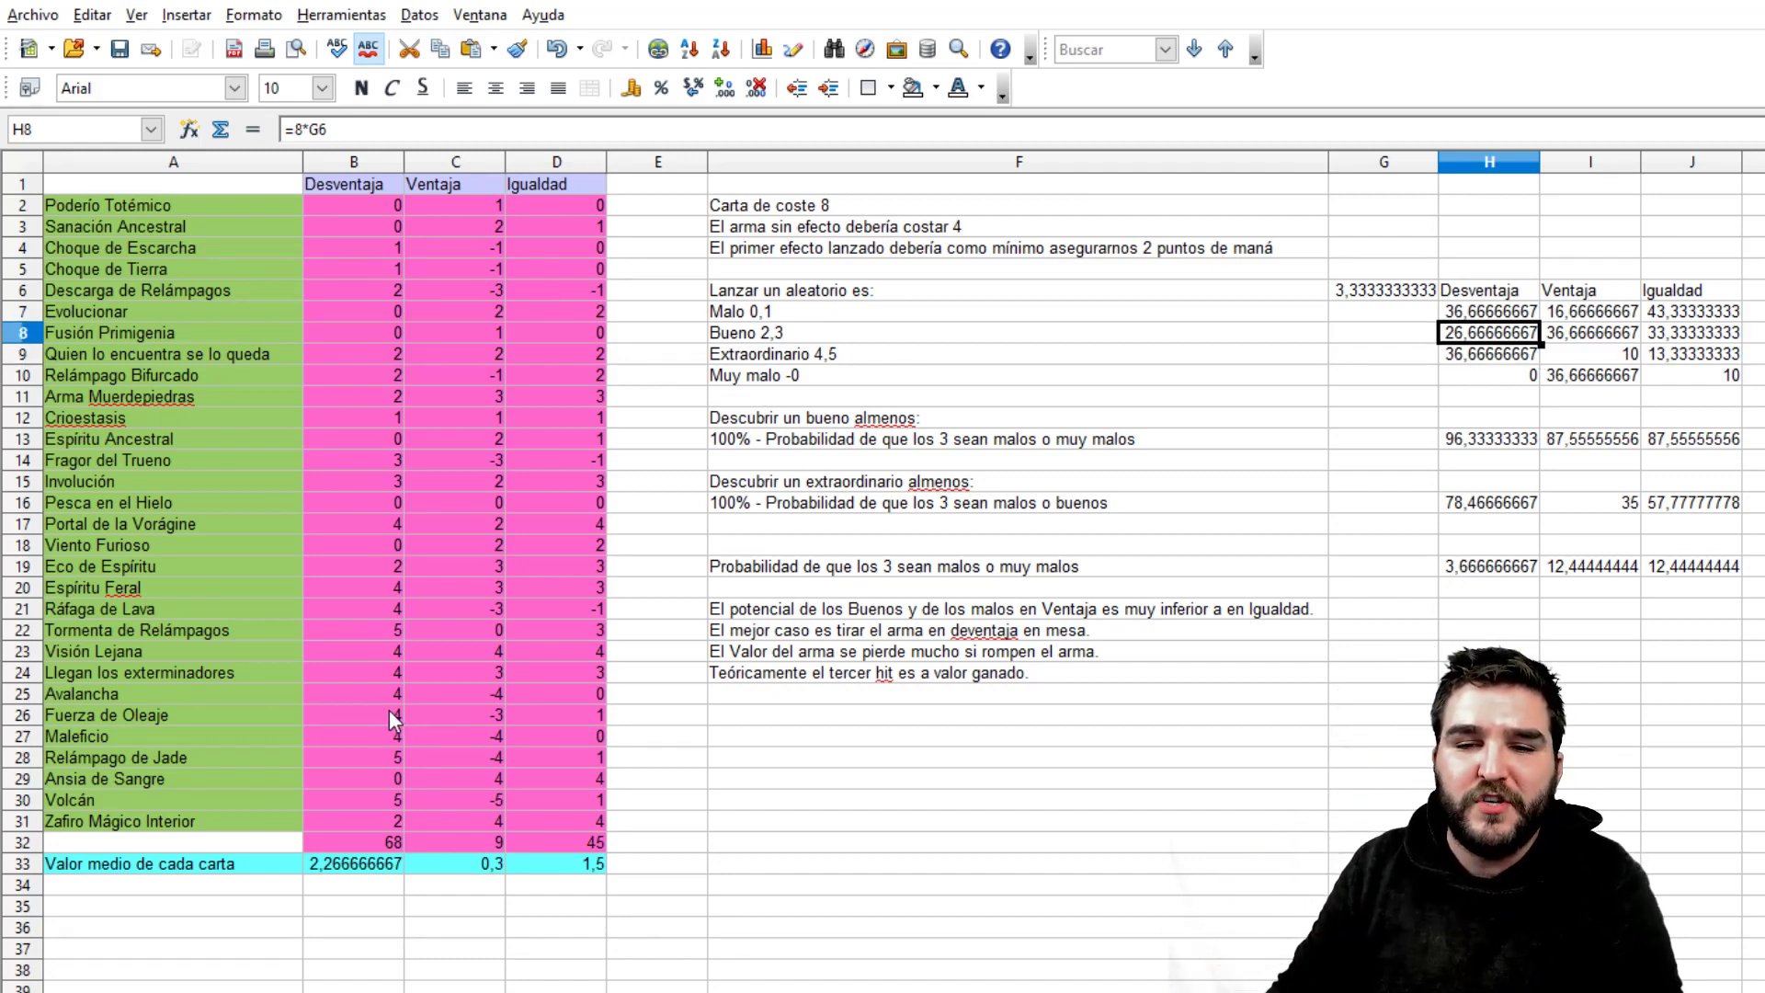
key("Down")
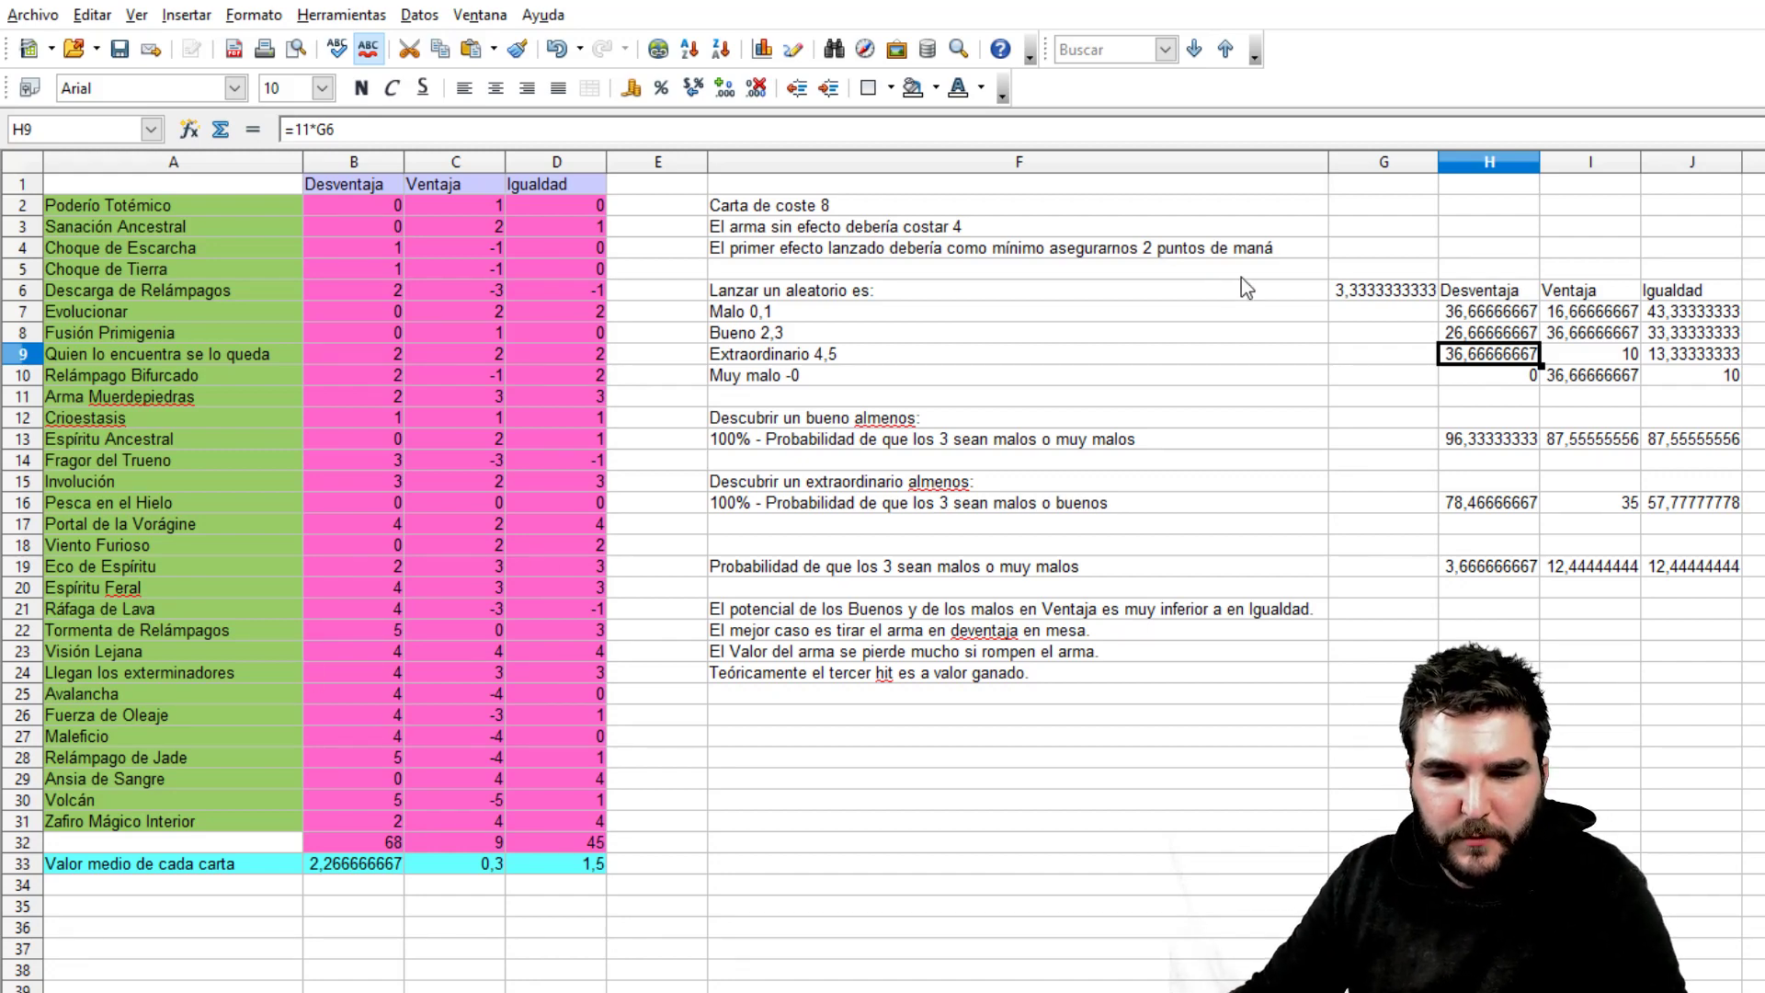
Recheck the random-cast Desventaja percentages from Malo down to Muy malo
left_click(1490, 314)
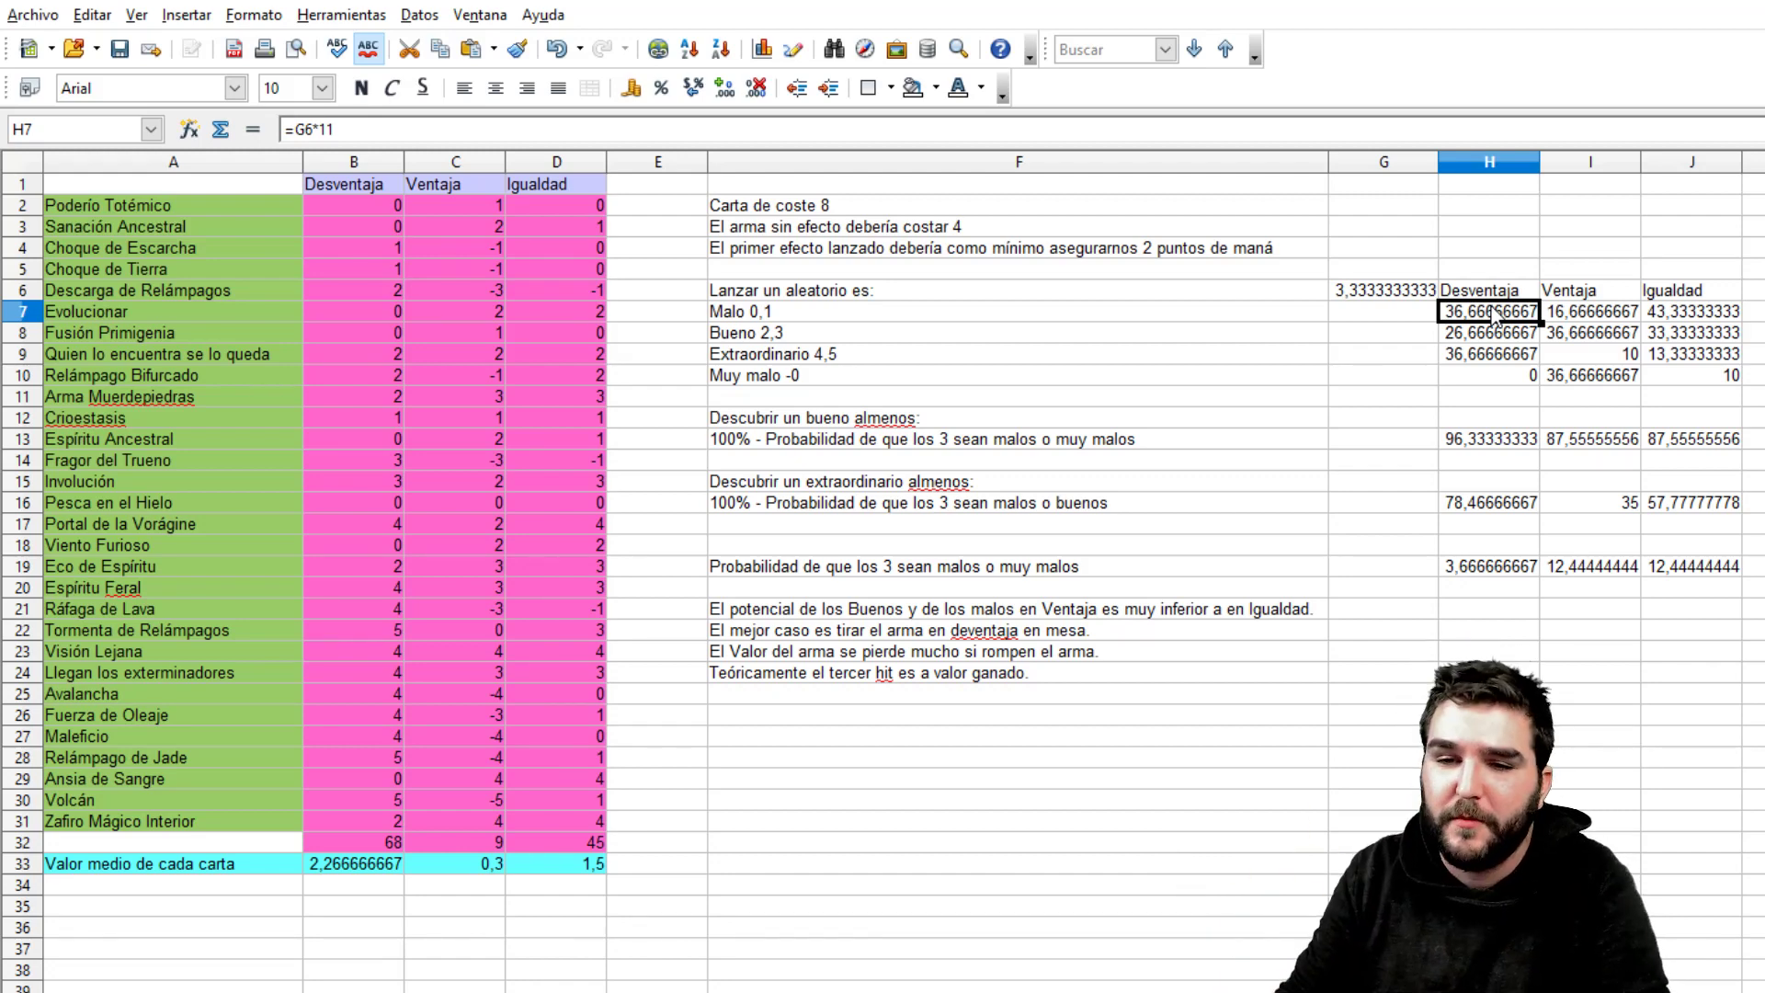
left_click(1494, 315)
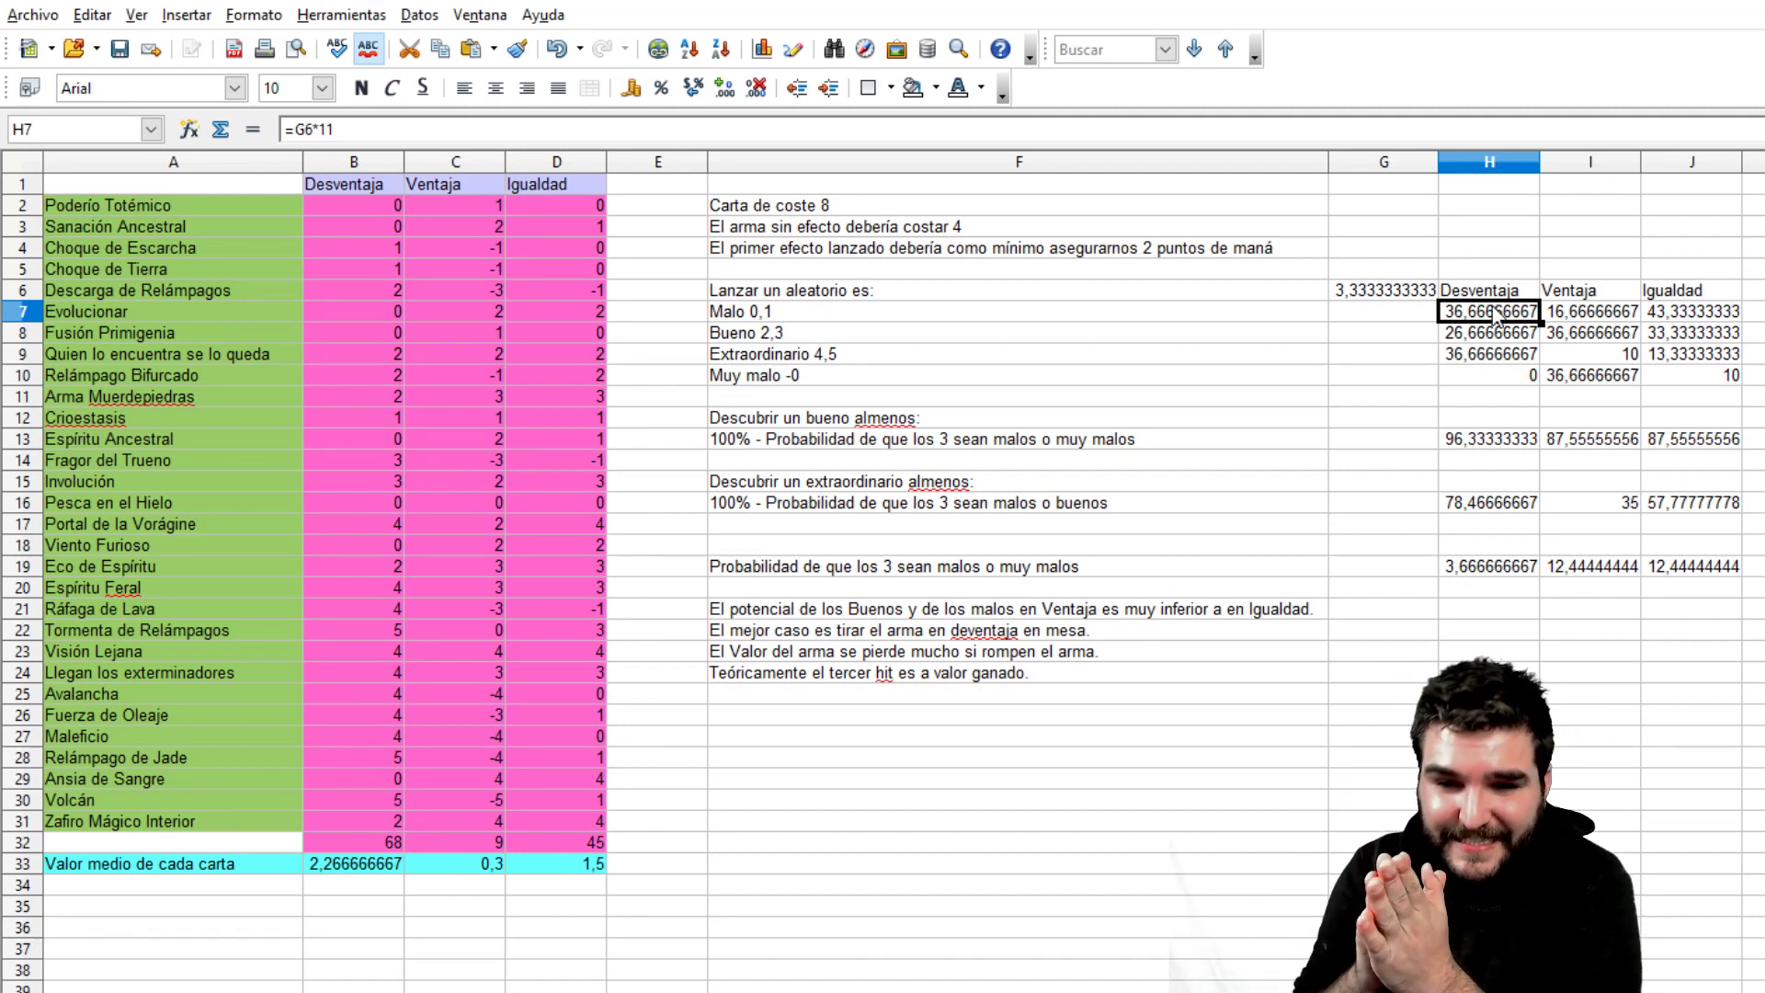
key("Down")
key("Down")
key("Down")
key("Down")
key("Down")
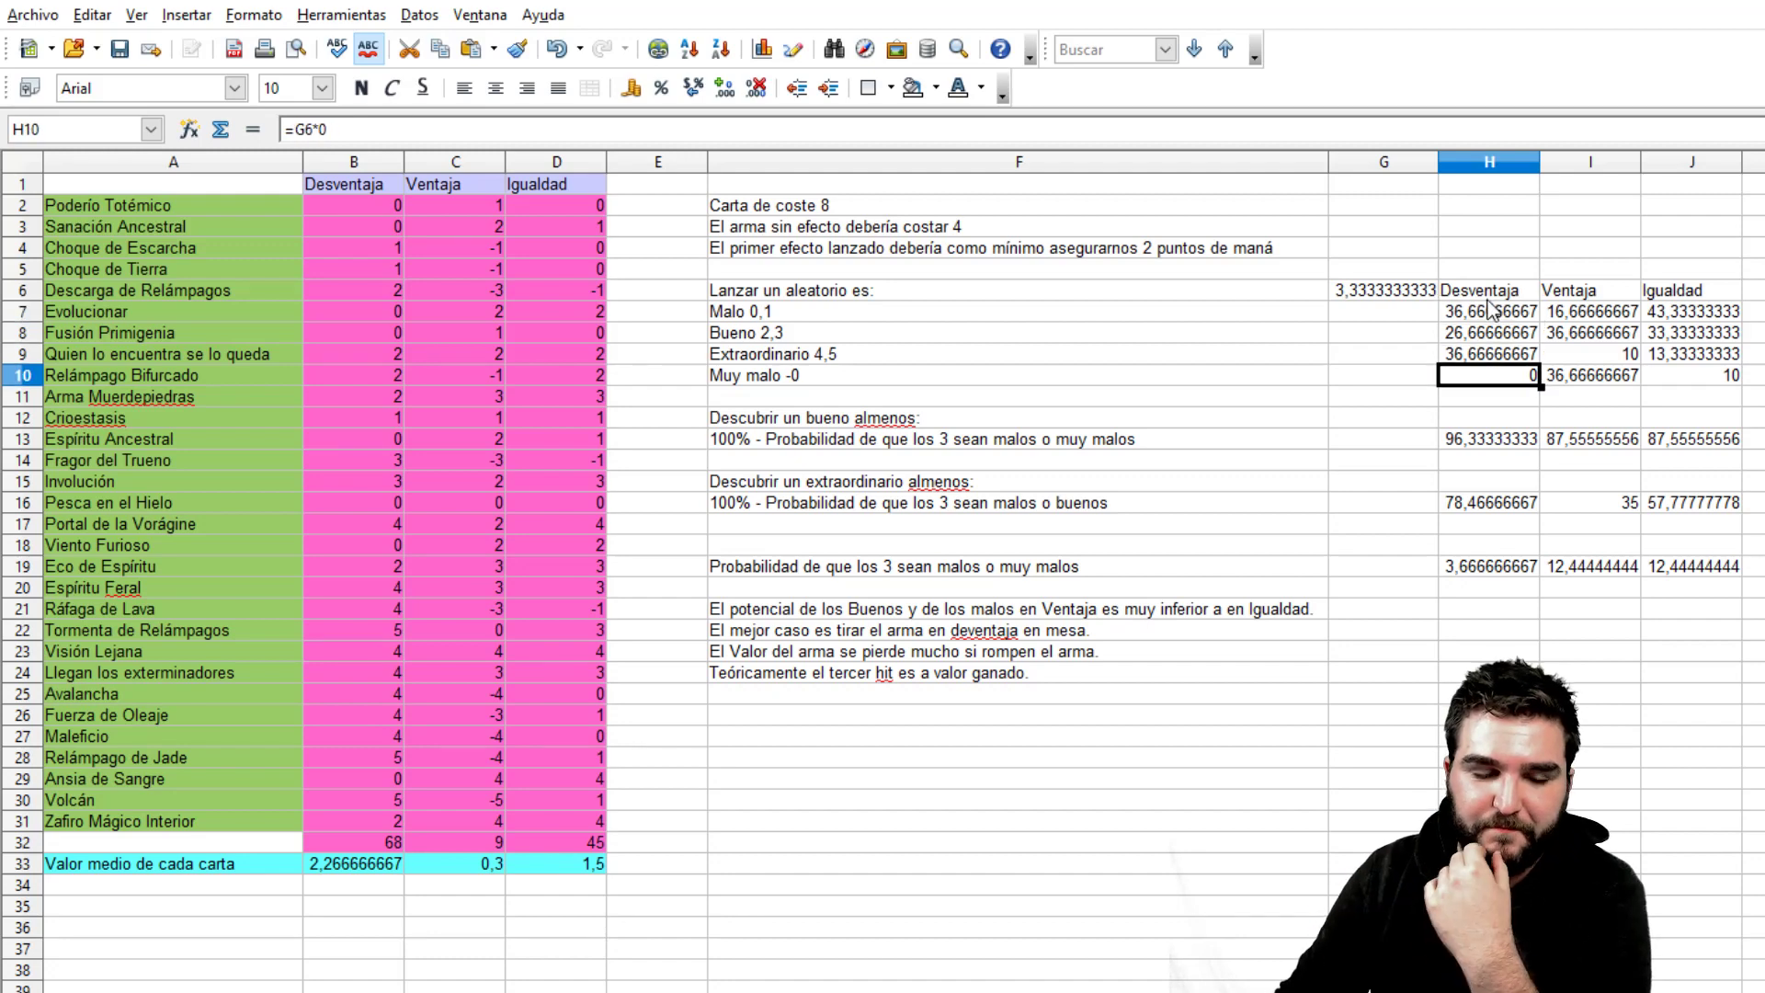
Read the Descubrir un bueno almenos rule and inspect the formula behind its Desventaja probability
left_click(938, 427)
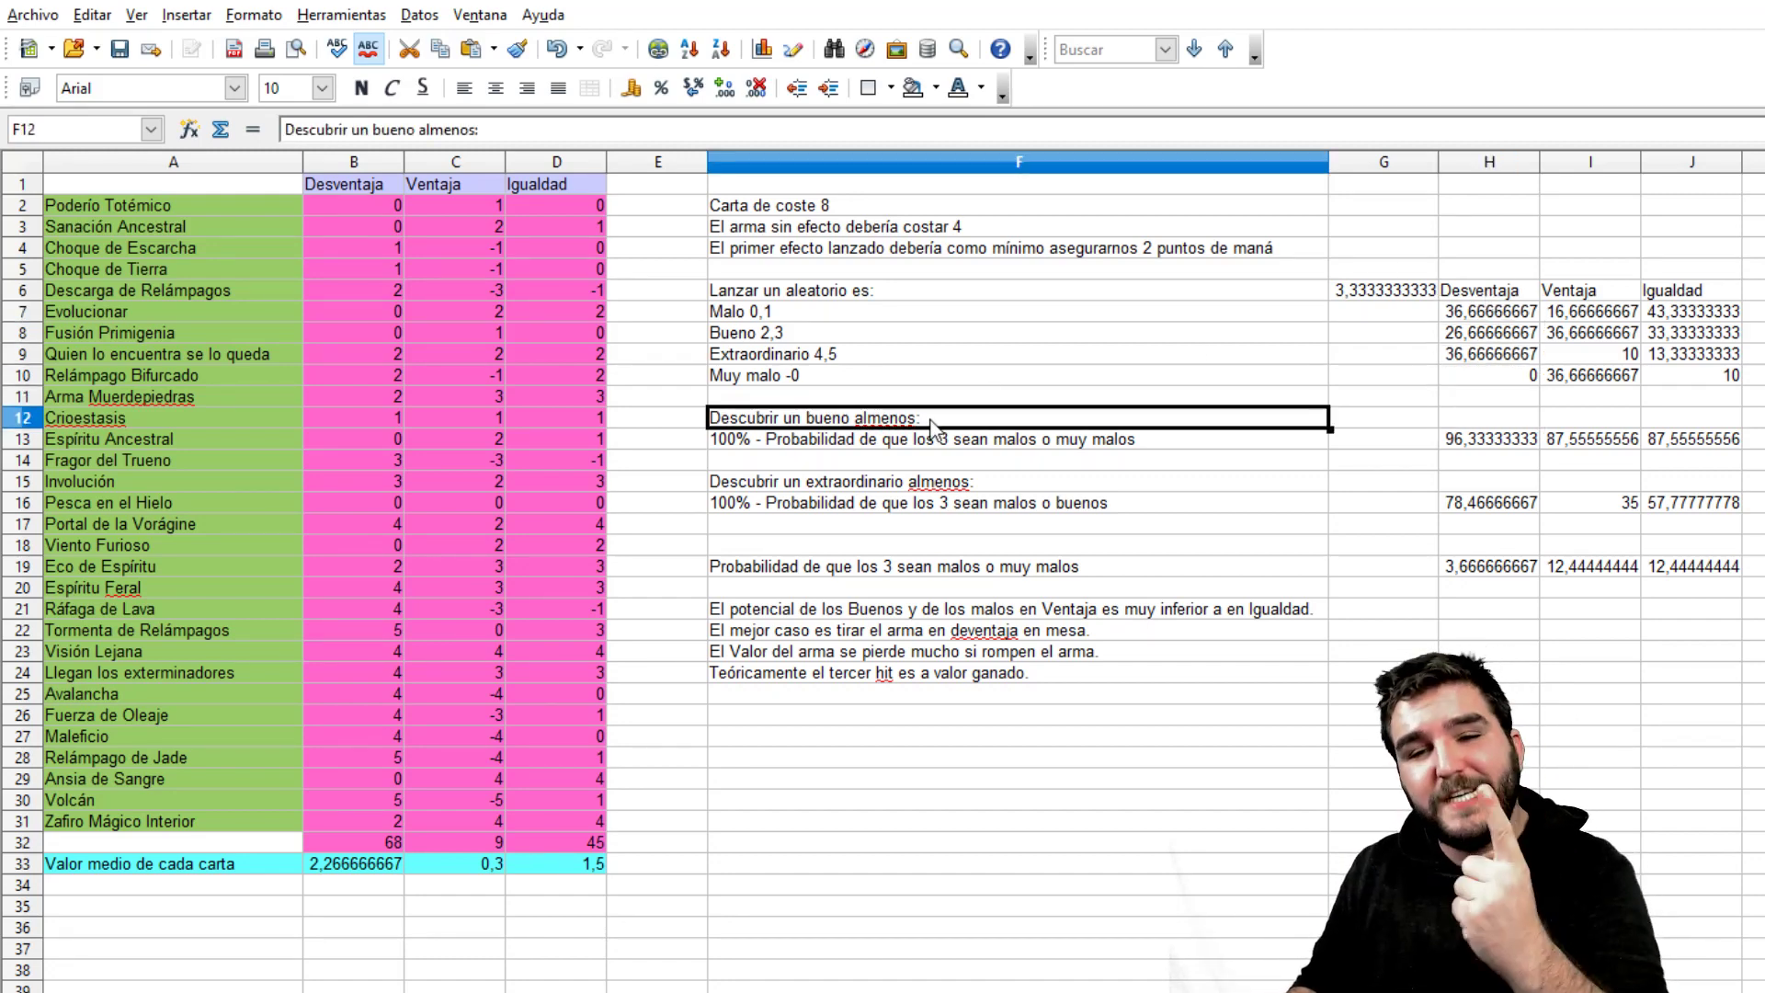
key("Down")
key("Up")
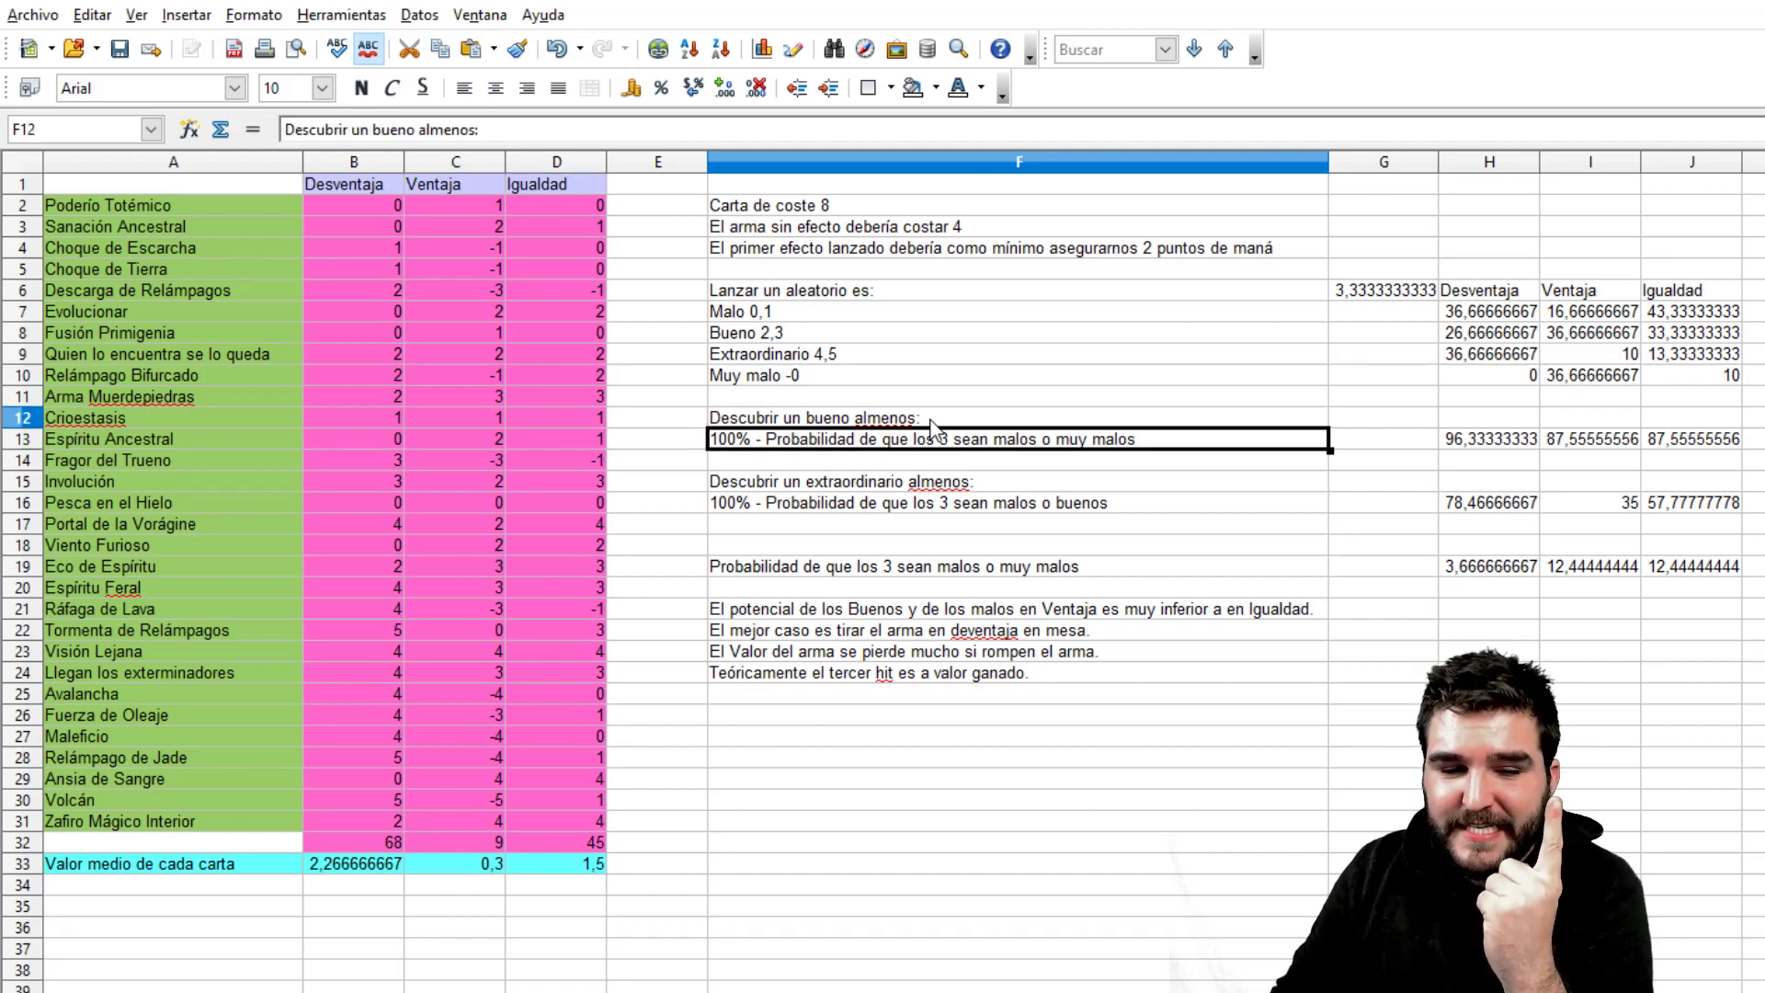
key("Down")
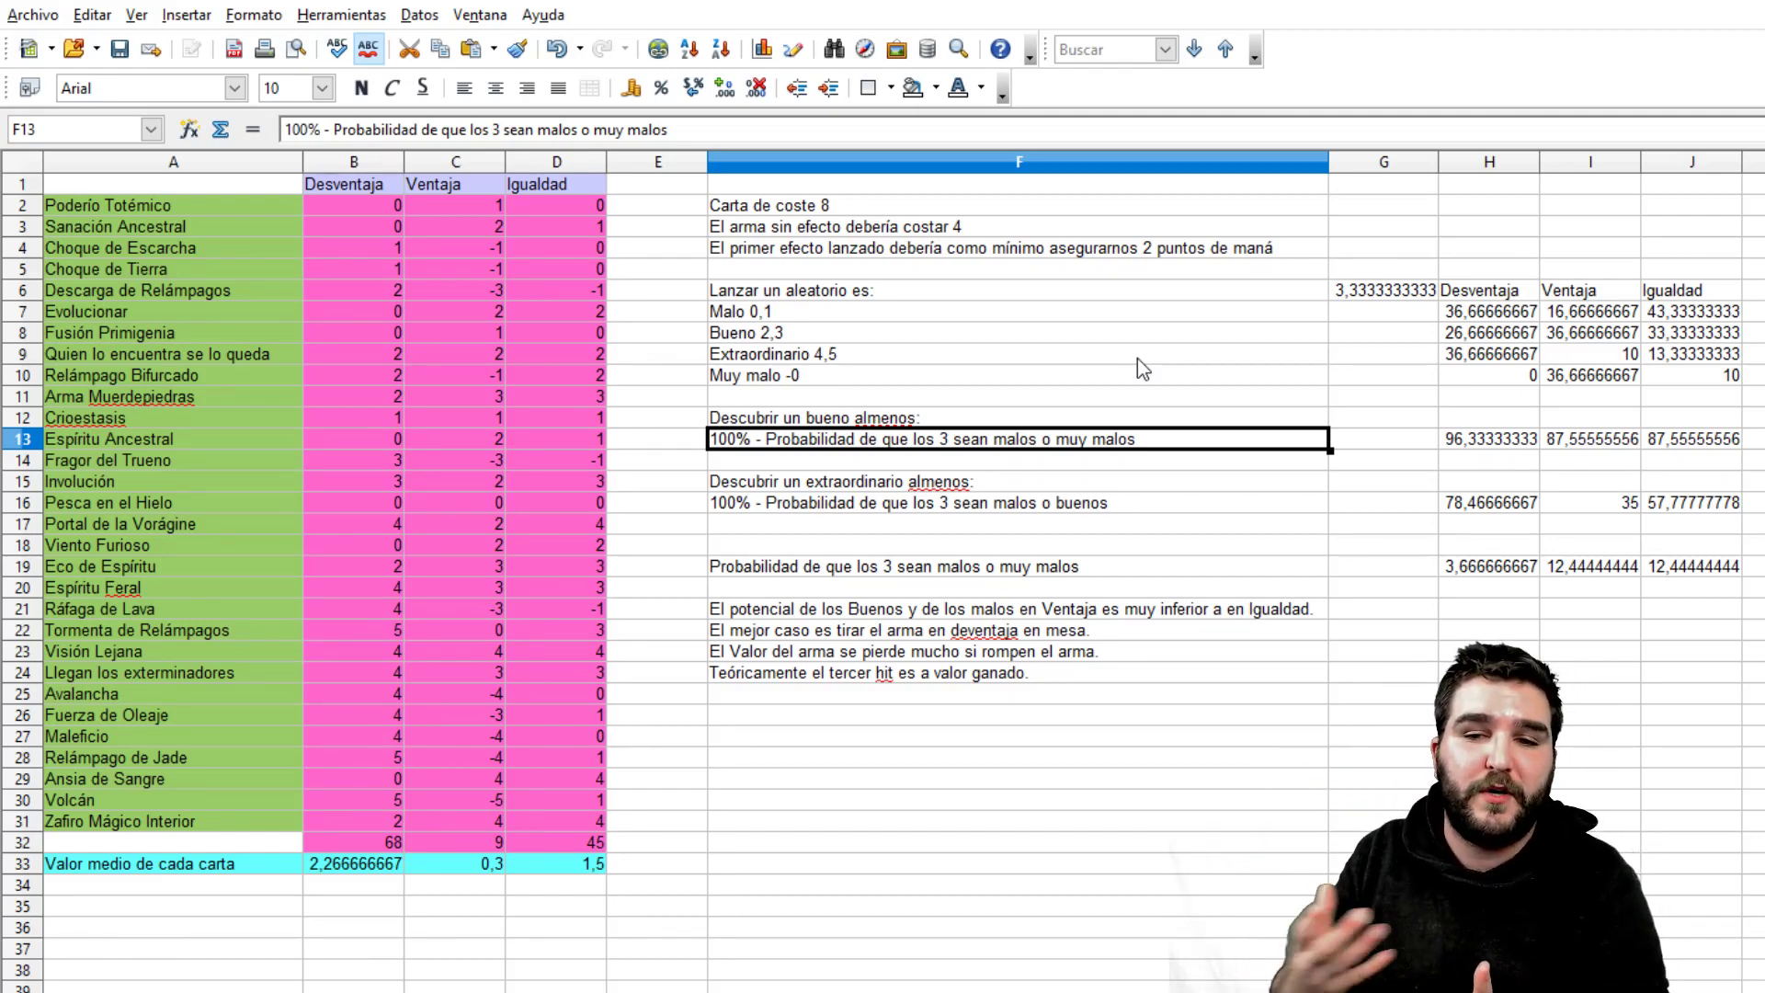
key("Right")
key("Right")
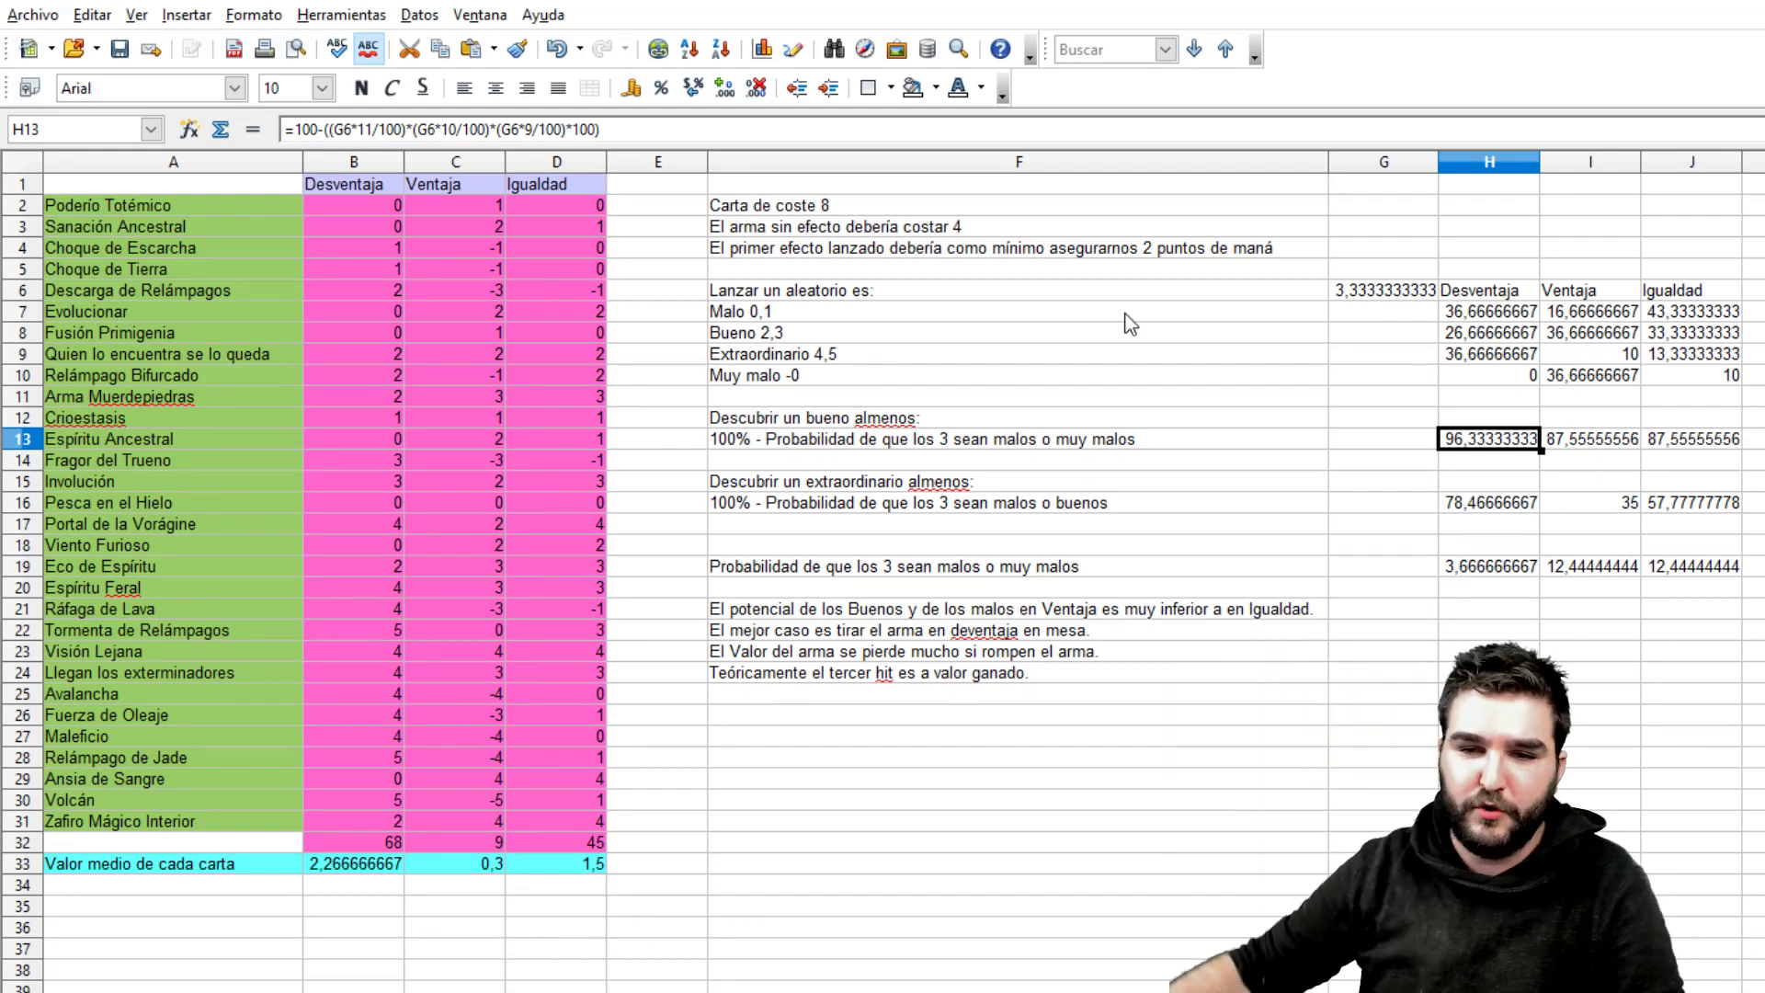
Compare the Desventaja chance of discovering at least one good card with the Malo chance and the chance of three bad ones
left_click(1504, 313)
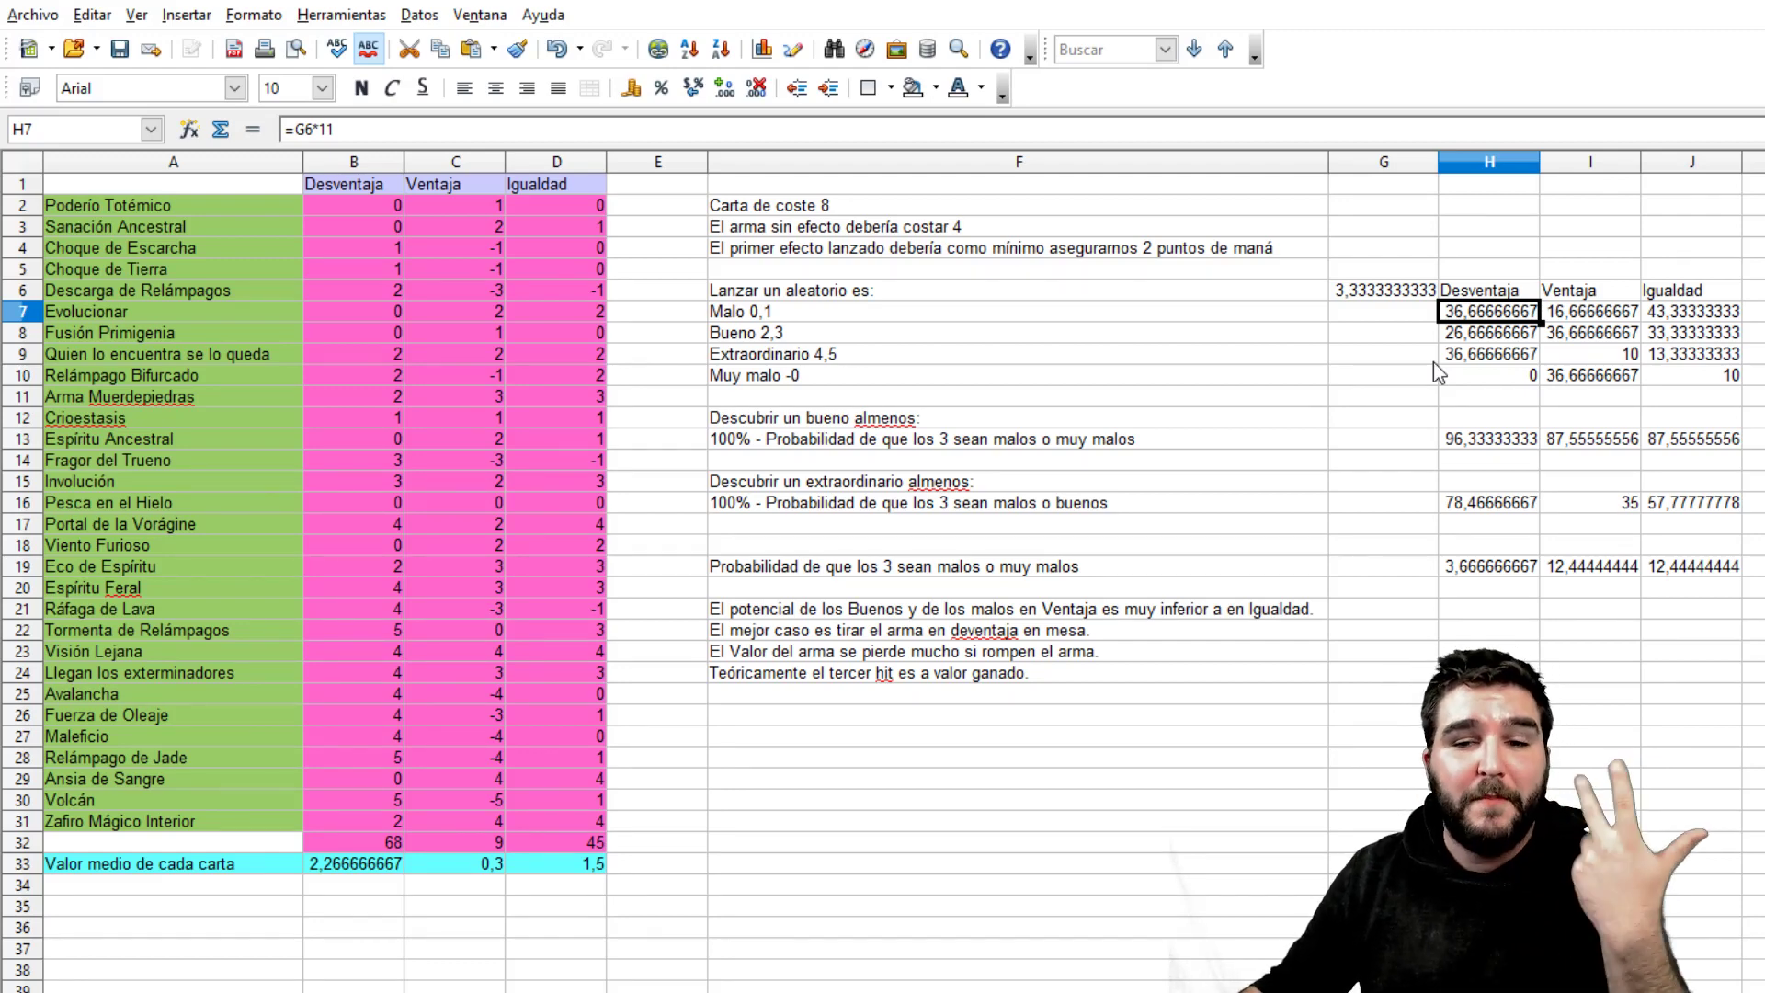
left_click(1489, 439)
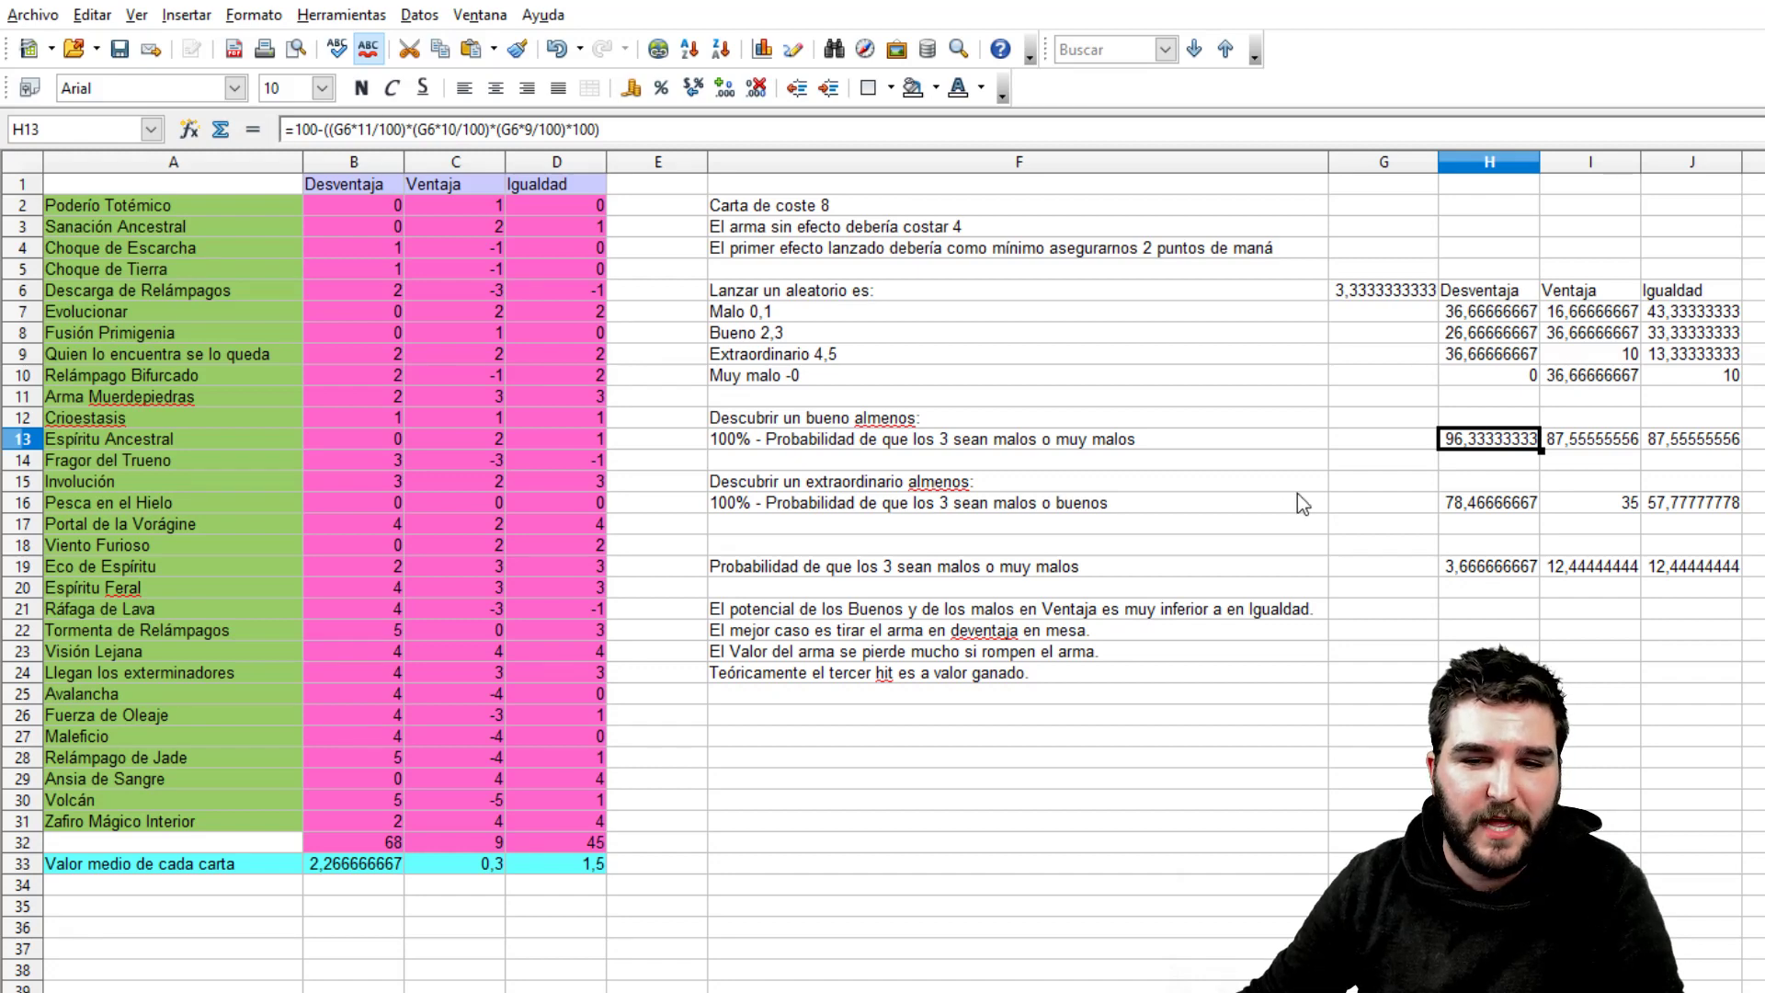
left_click(975, 568)
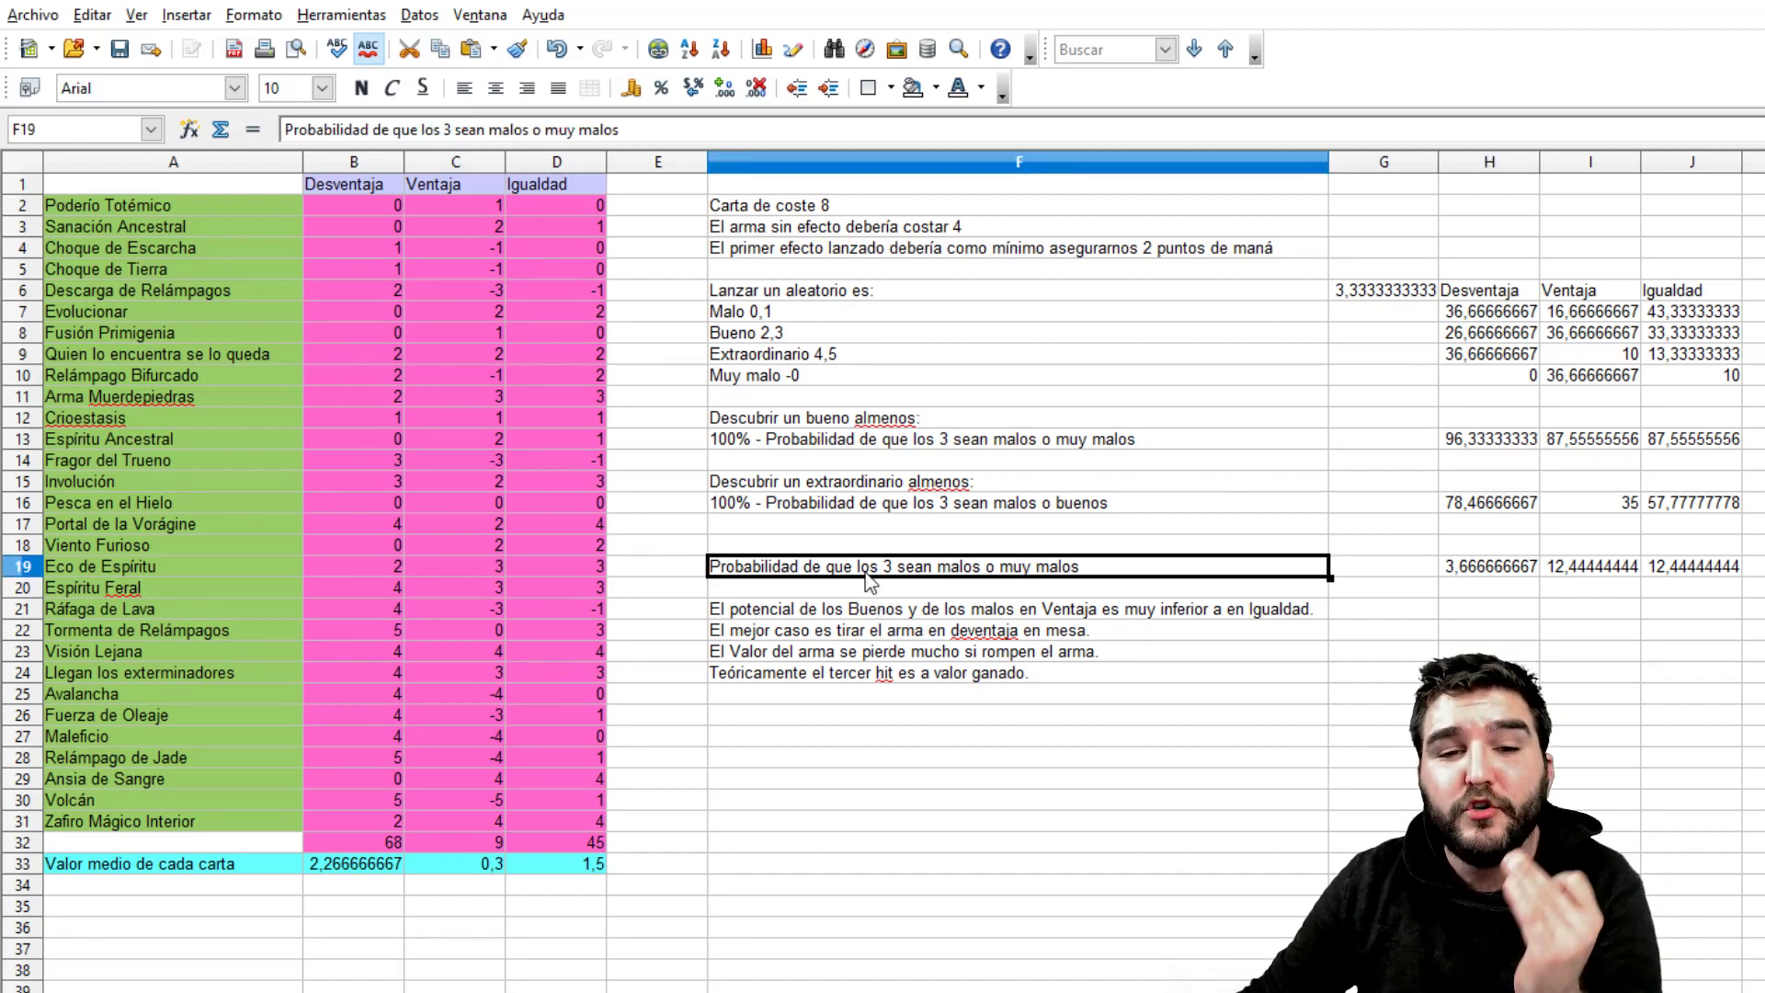
left_click(1478, 567)
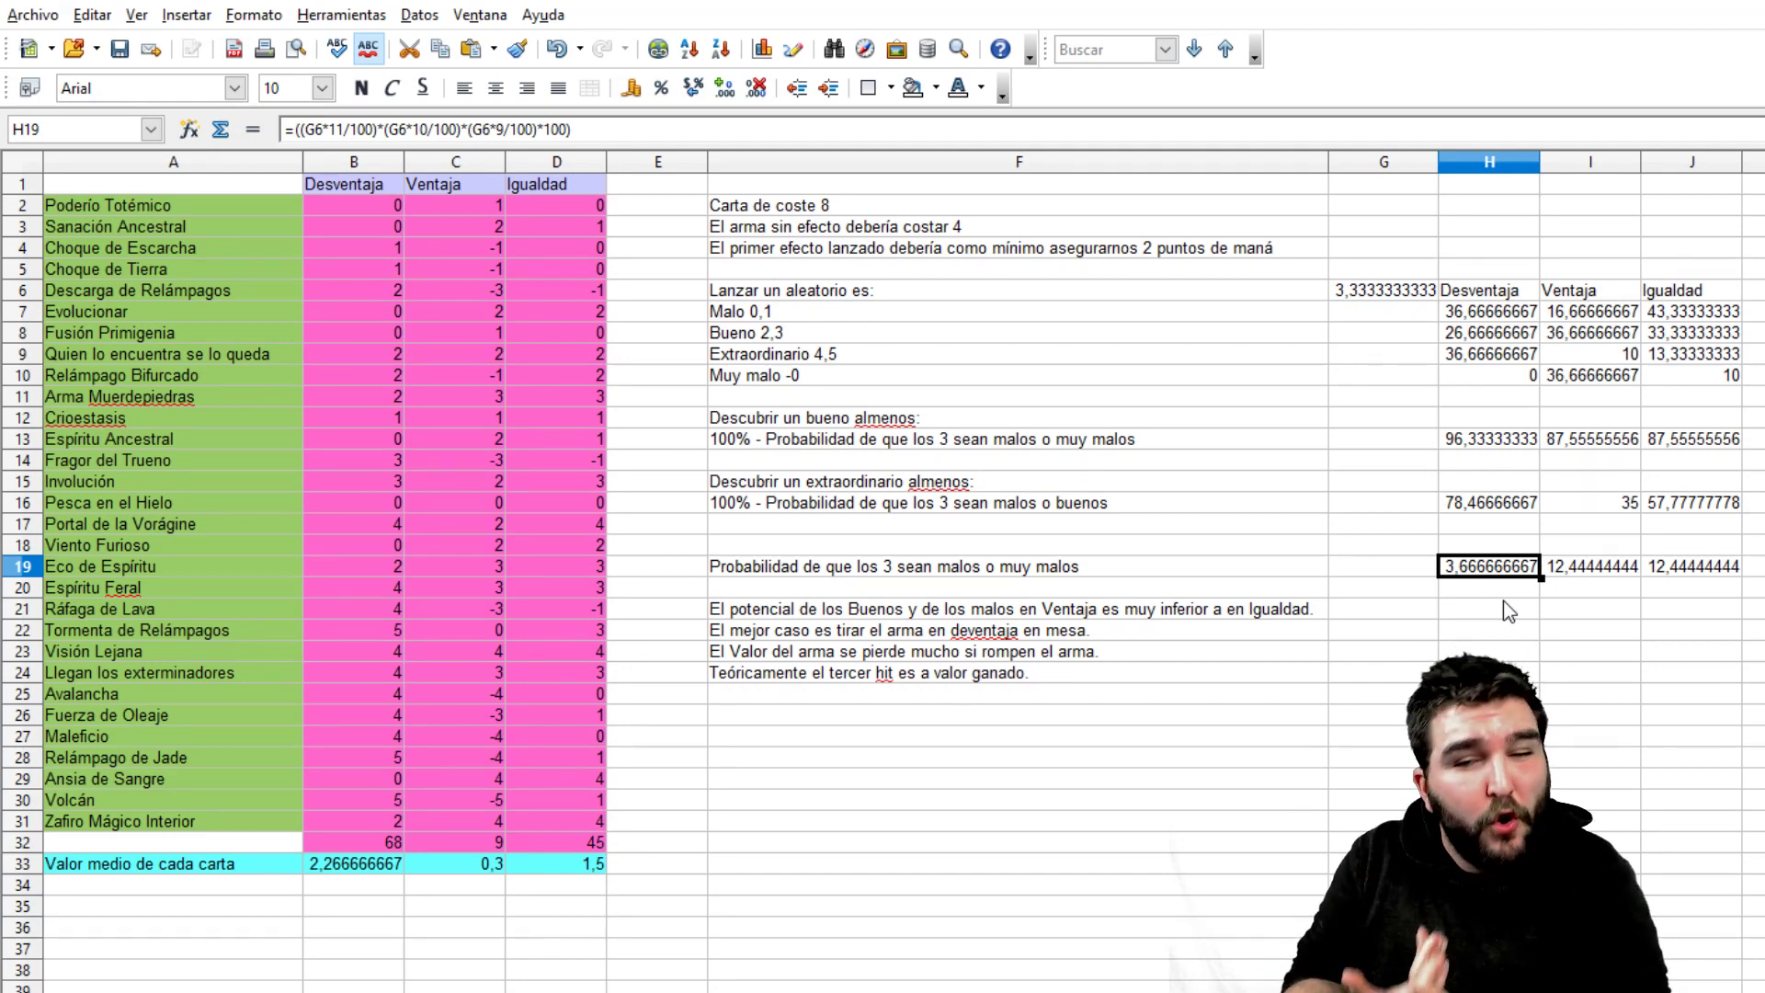
left_click(1507, 418)
left_click(1509, 438)
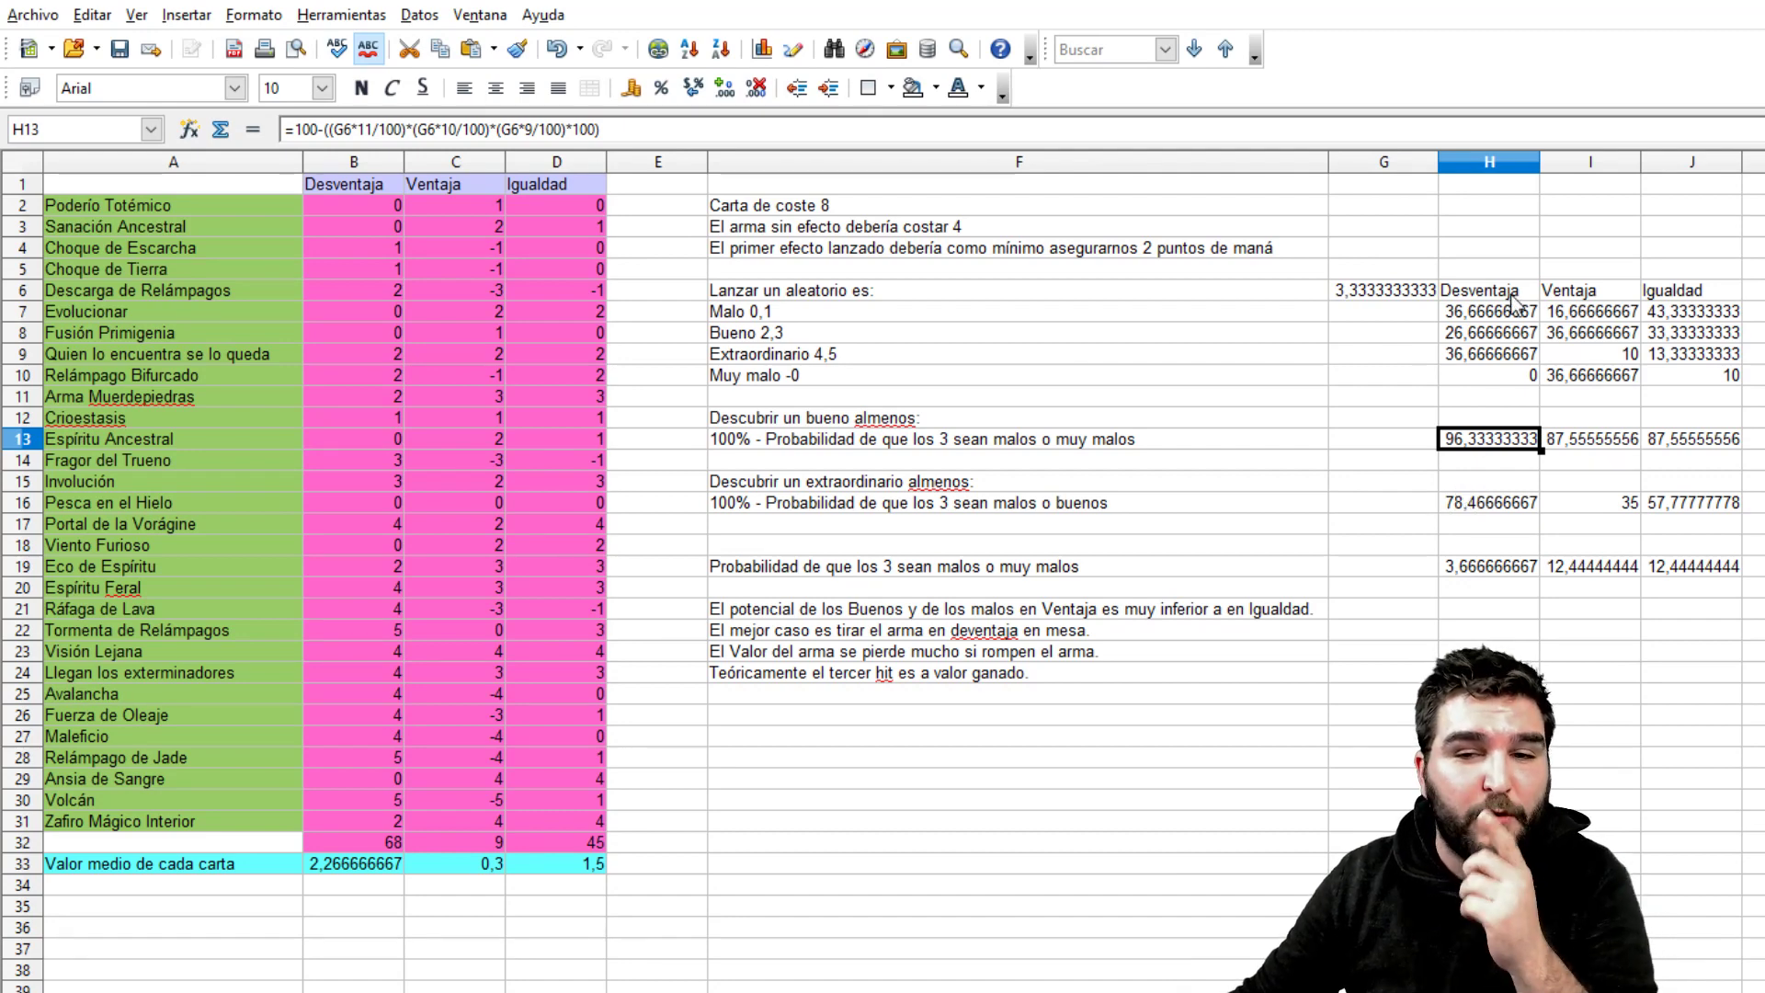
Check the Desventaja probability of discovering an extraordinary card against the random-cast Malo and Bueno percentages
left_click(1482, 504)
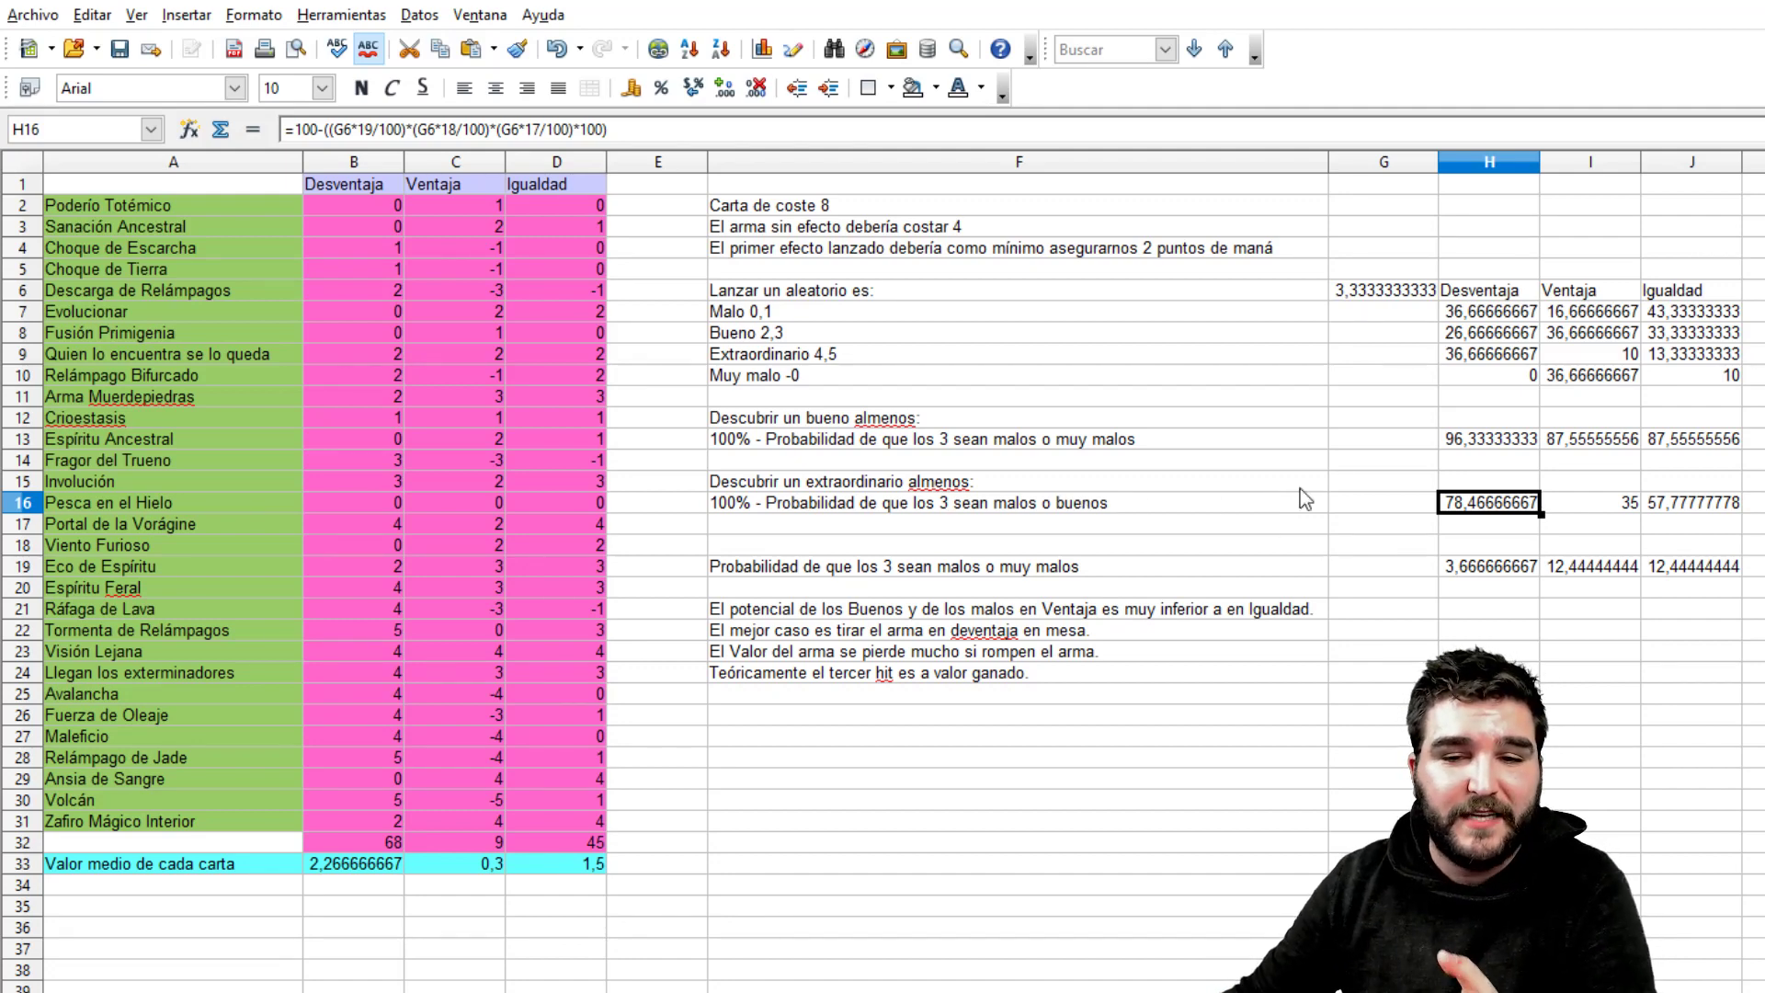
left_click(1504, 317)
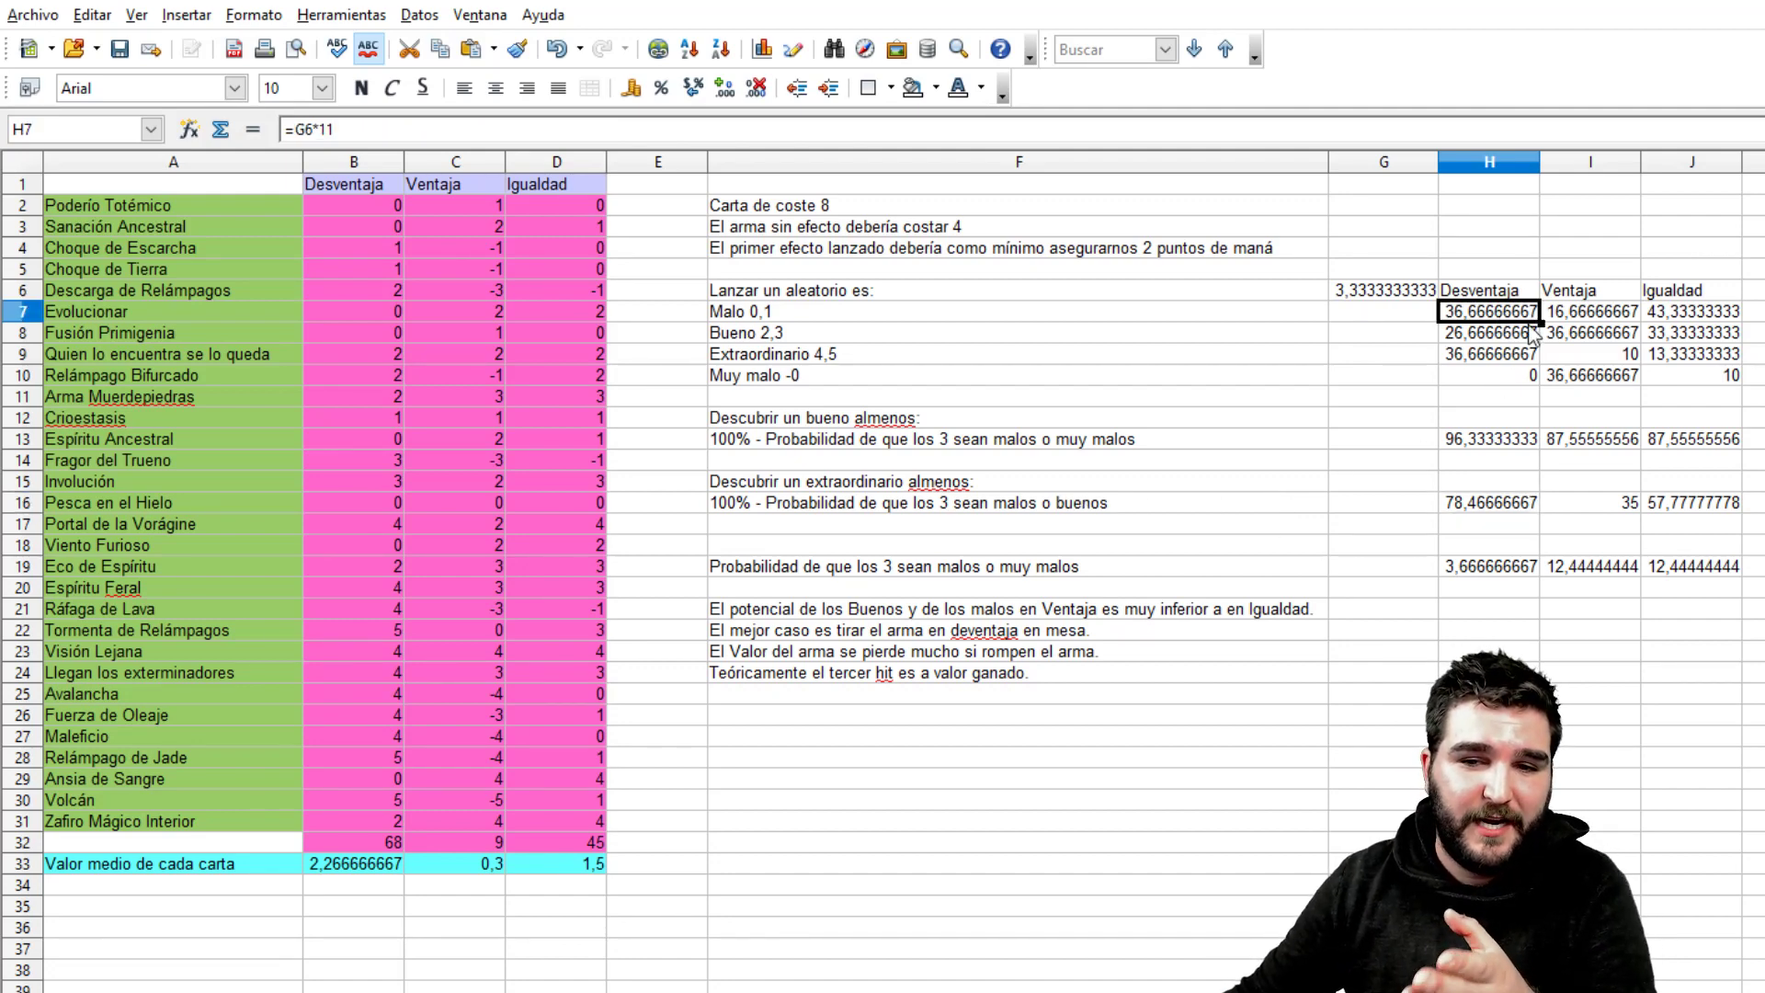
left_click(1533, 338)
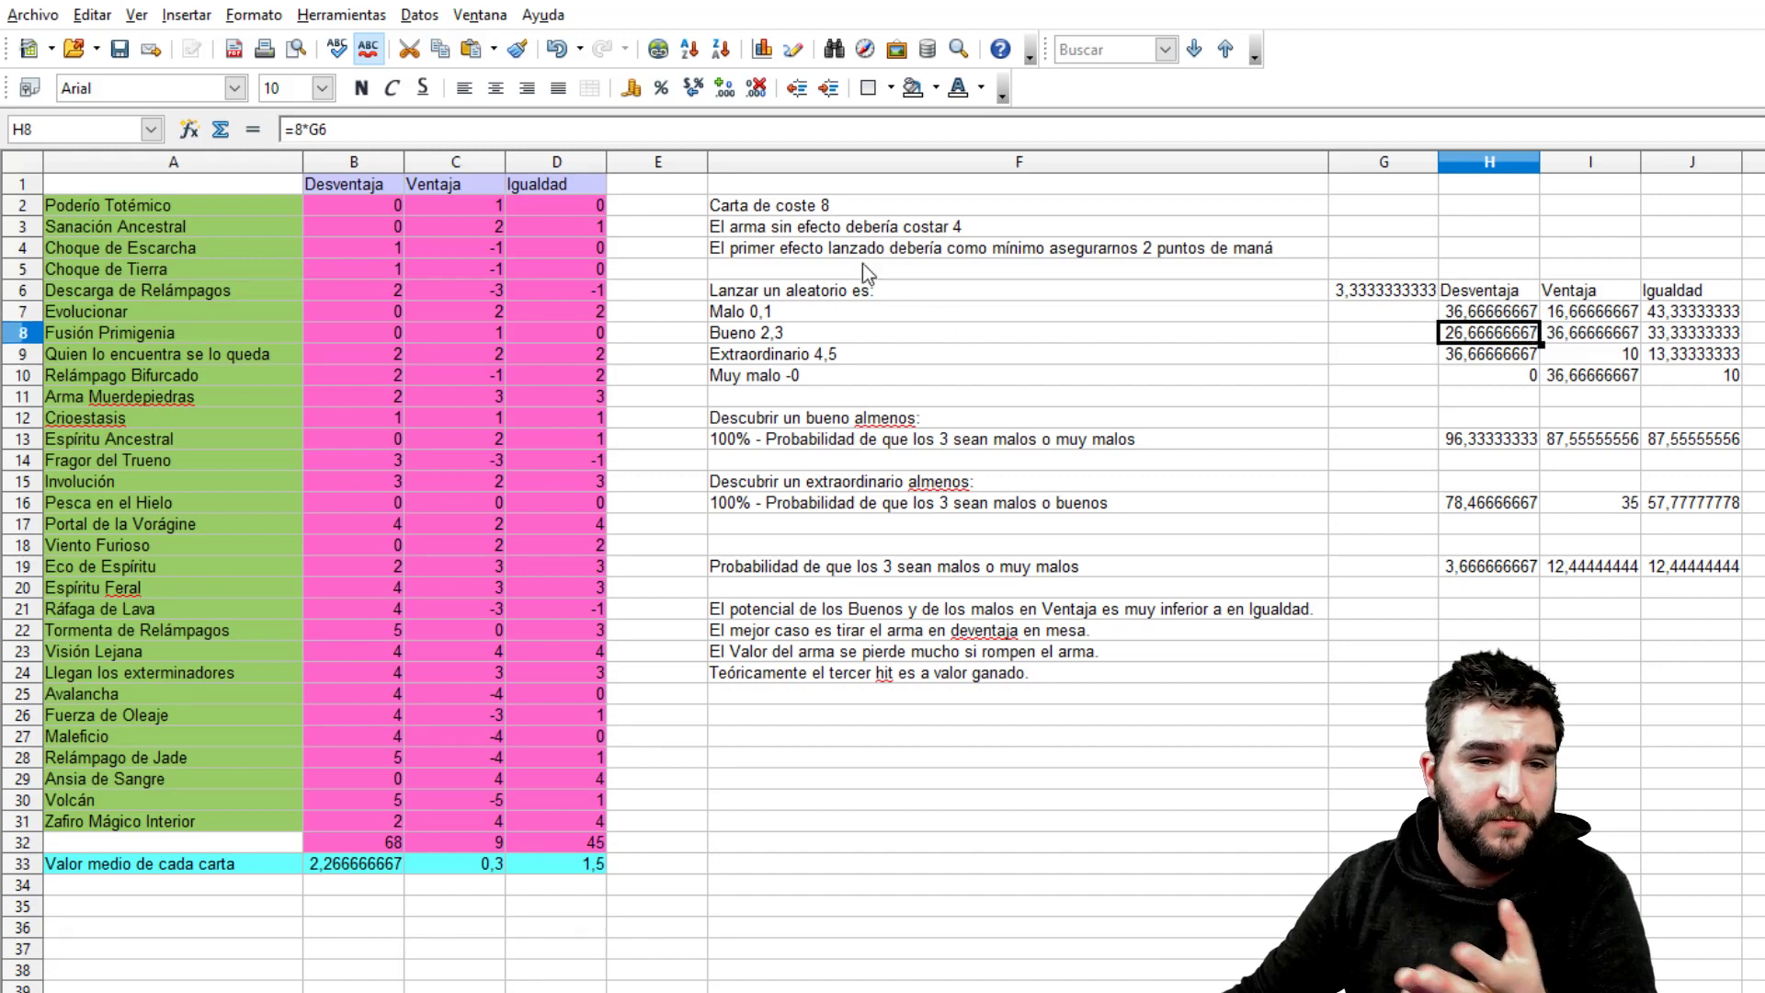
left_click(1515, 340)
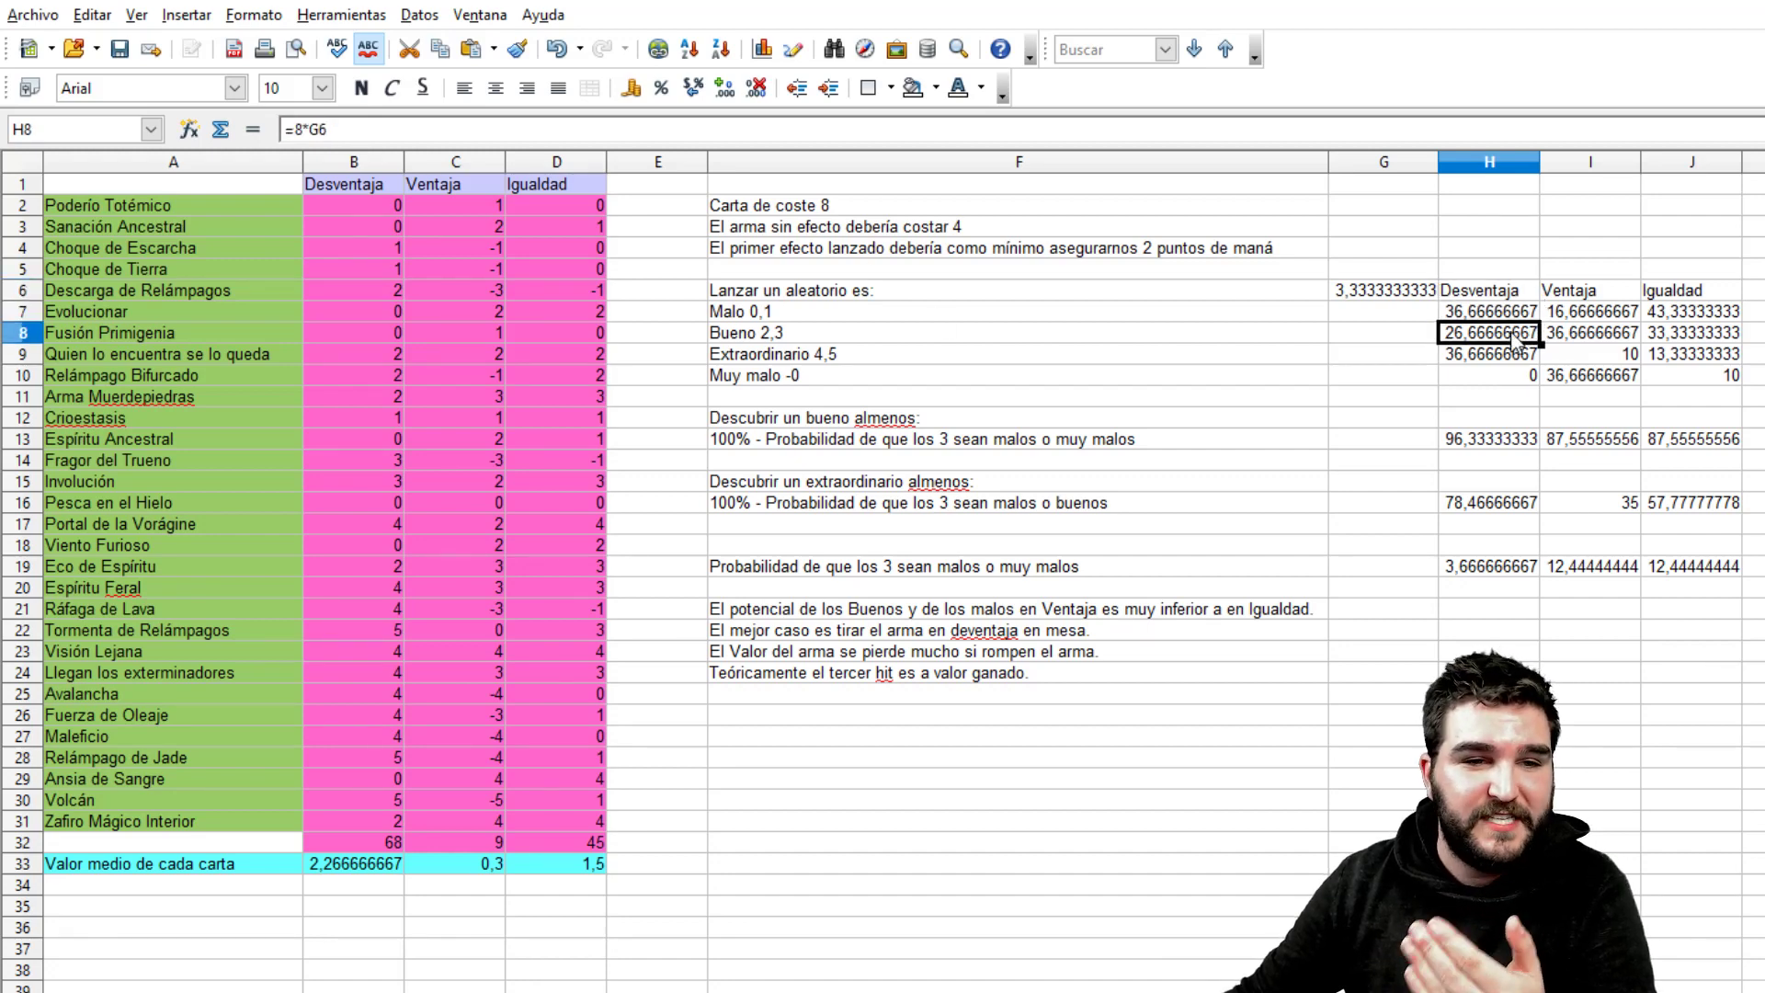
left_click(1514, 316)
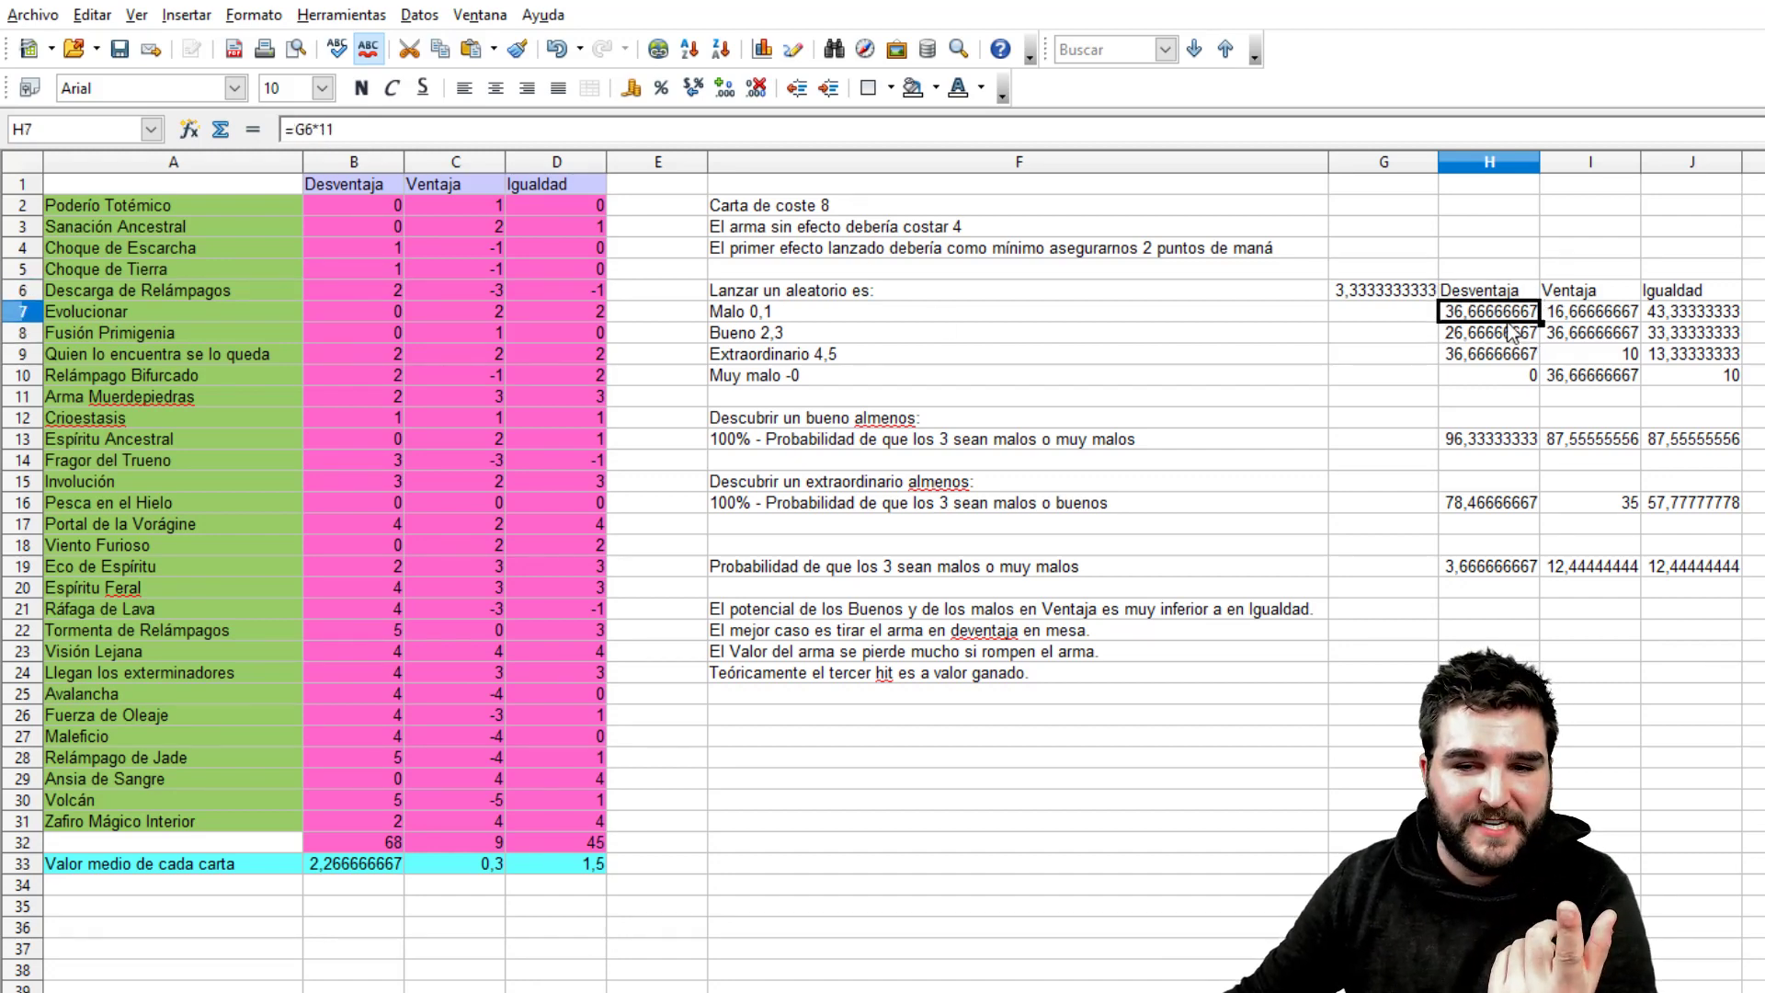
left_click(1516, 337)
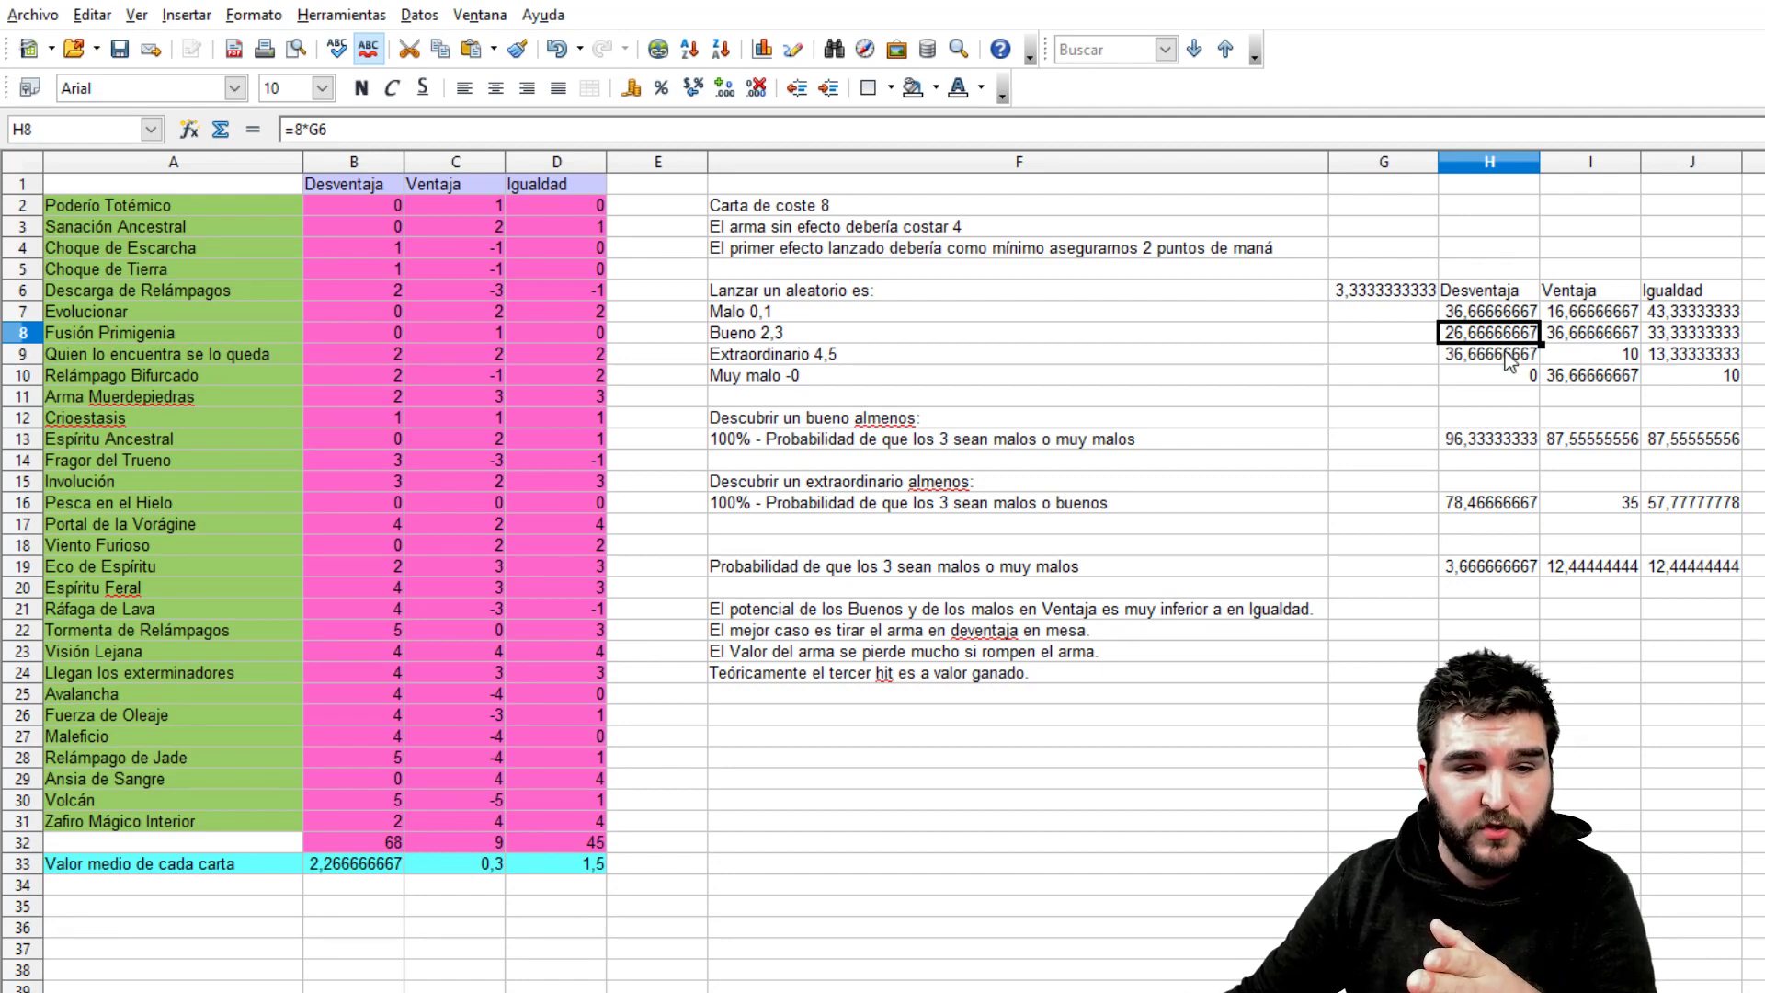
Compare the Desventaja probability of discovering at least one extraordinary card with the random-cast Bueno and Malo percentages
left_click(1468, 503)
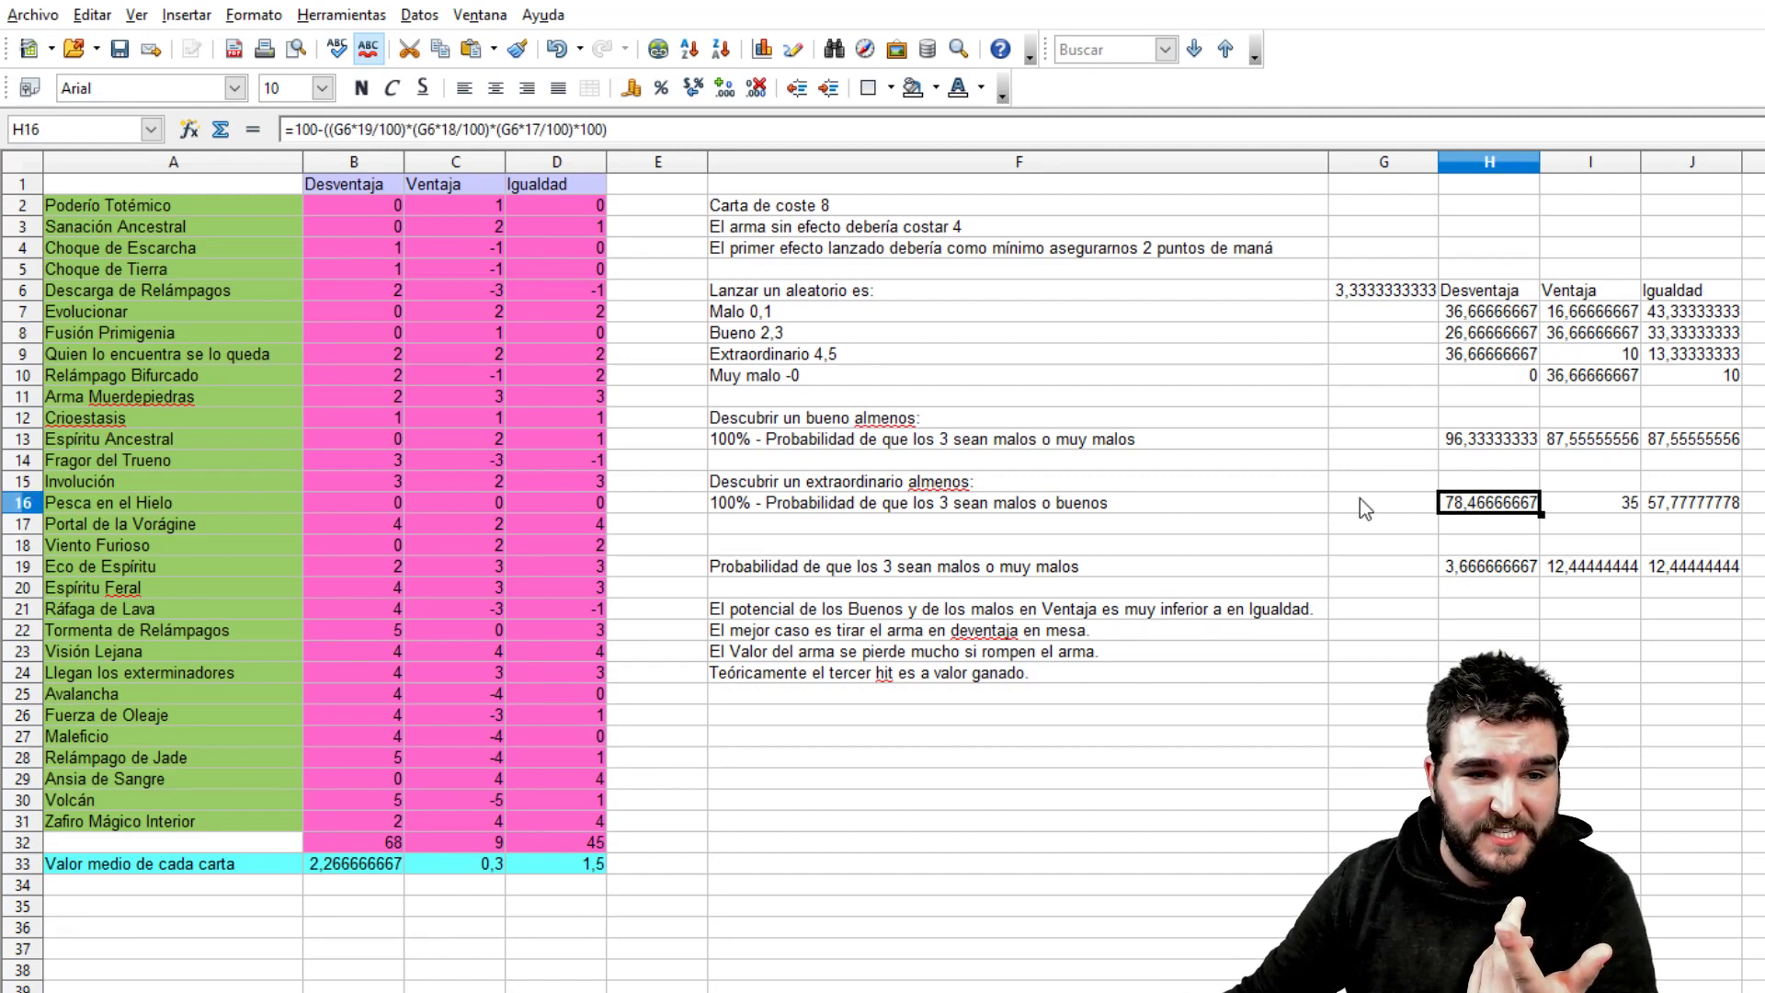
left_click(1534, 336)
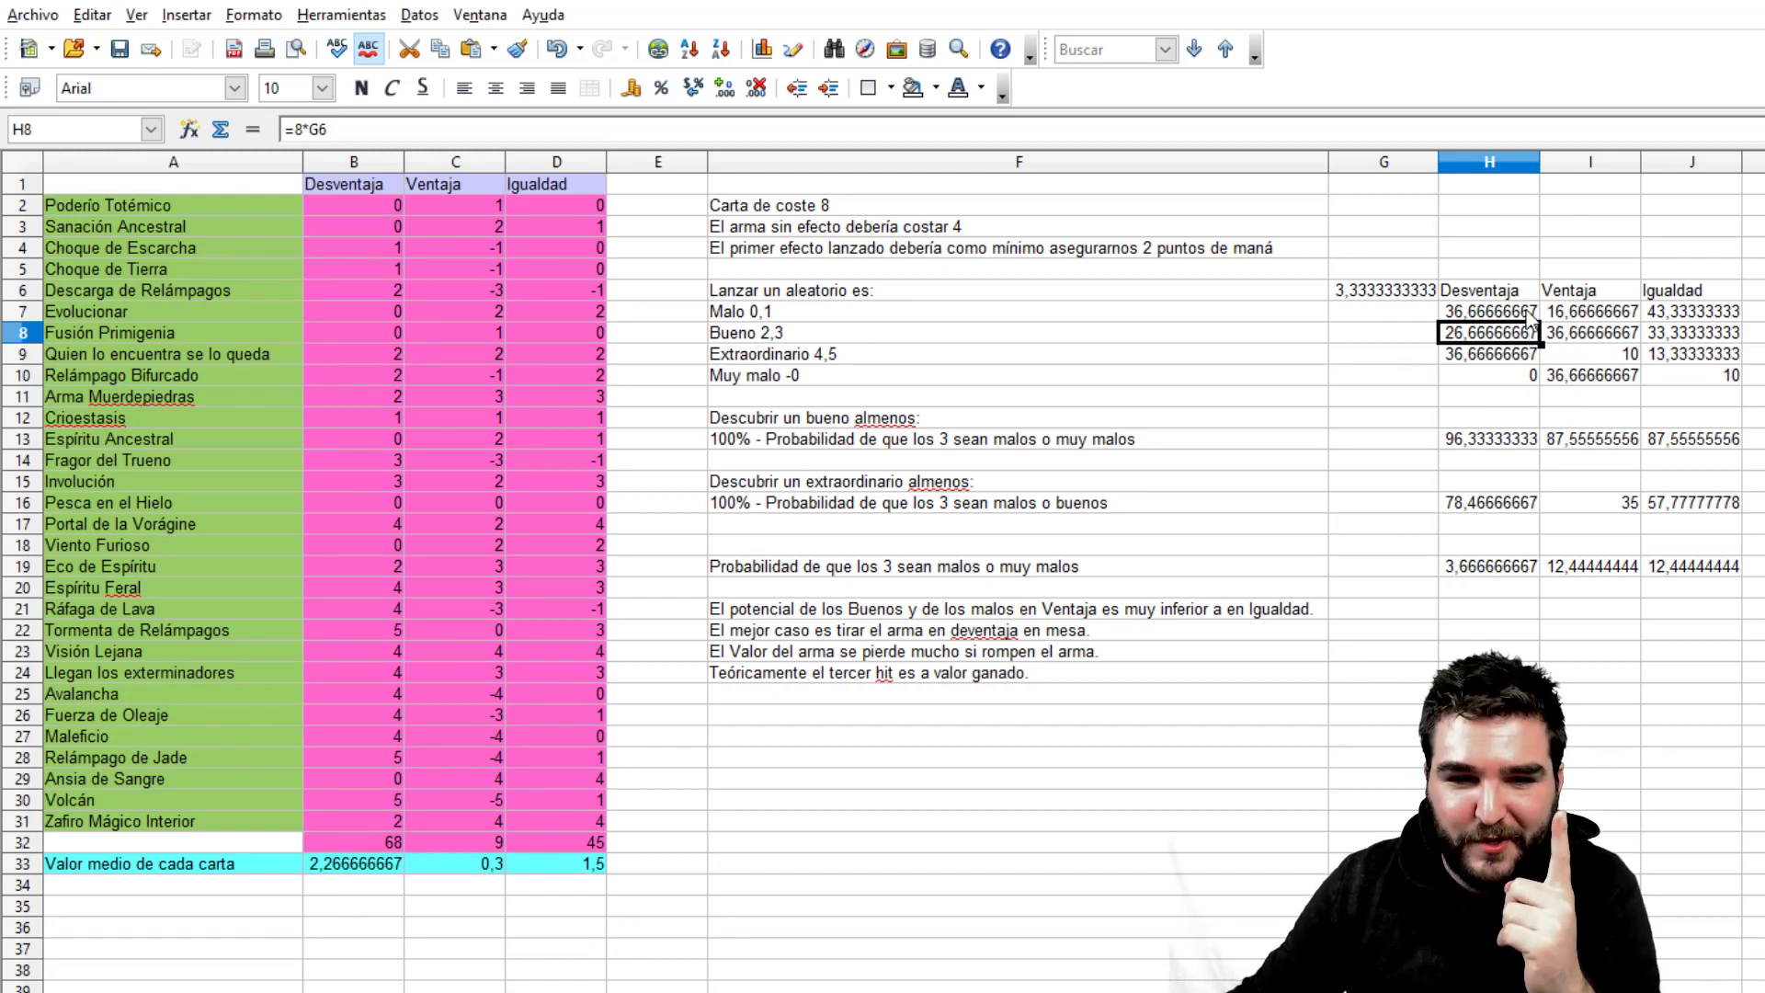
left_click(1529, 315)
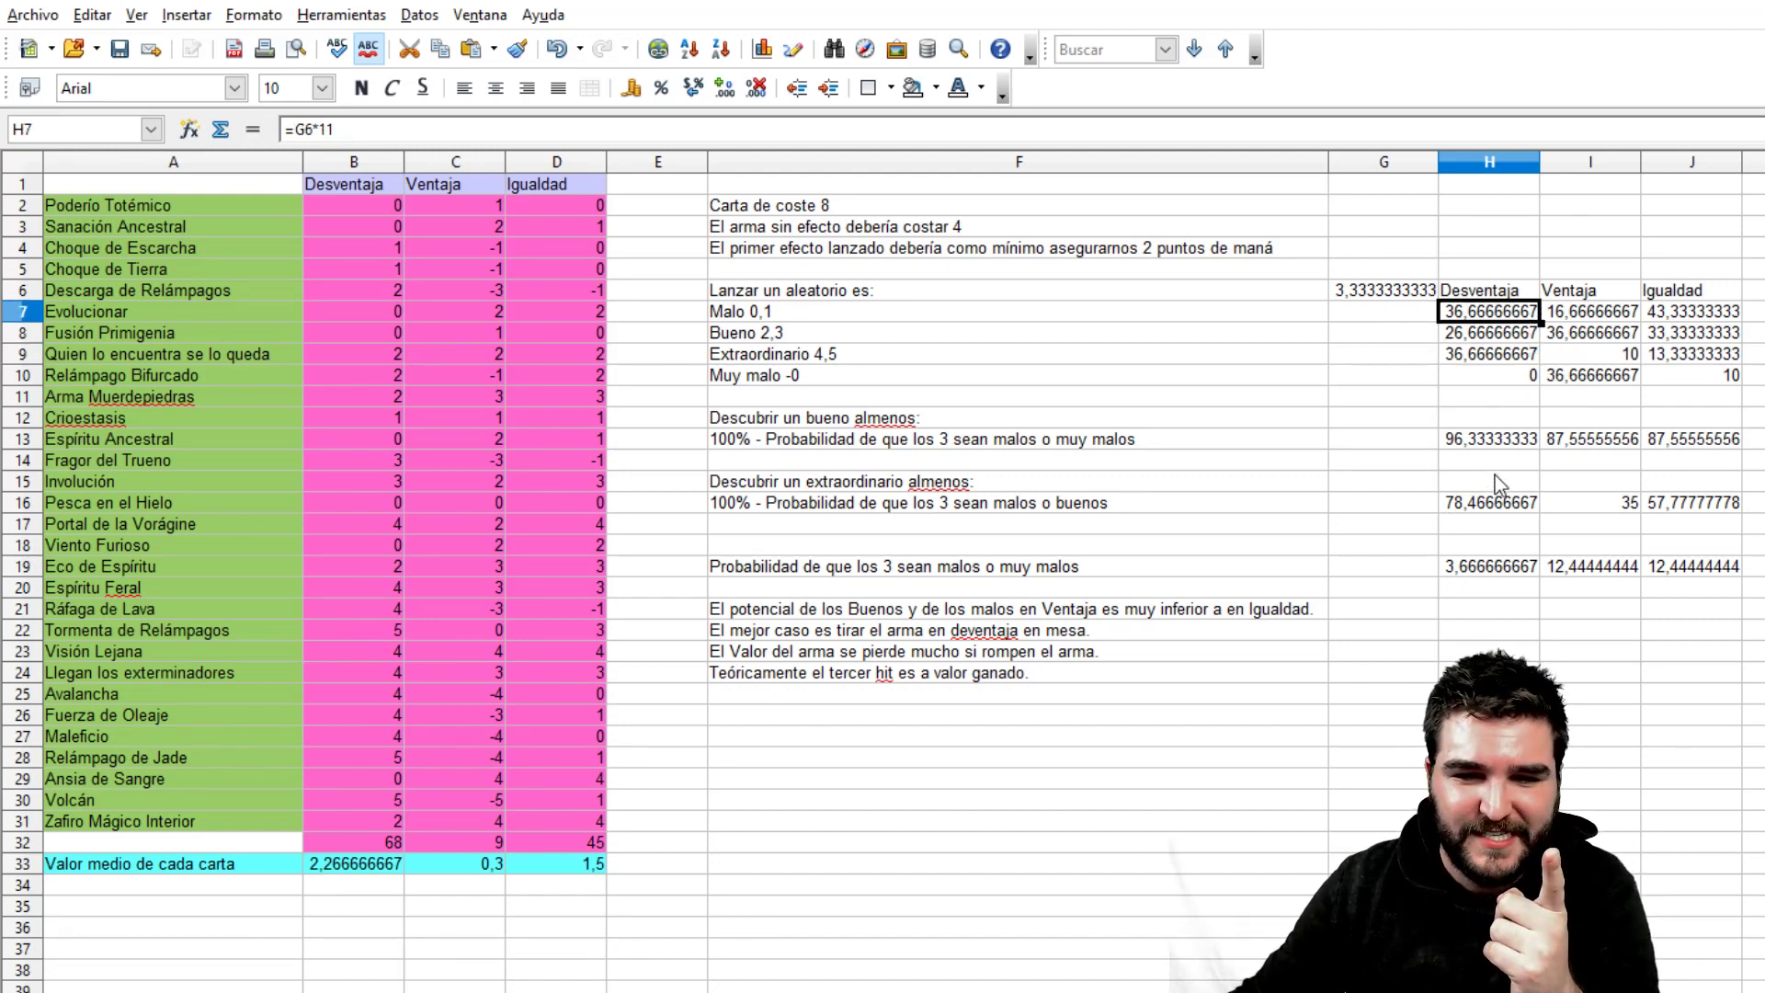
left_click(1493, 503)
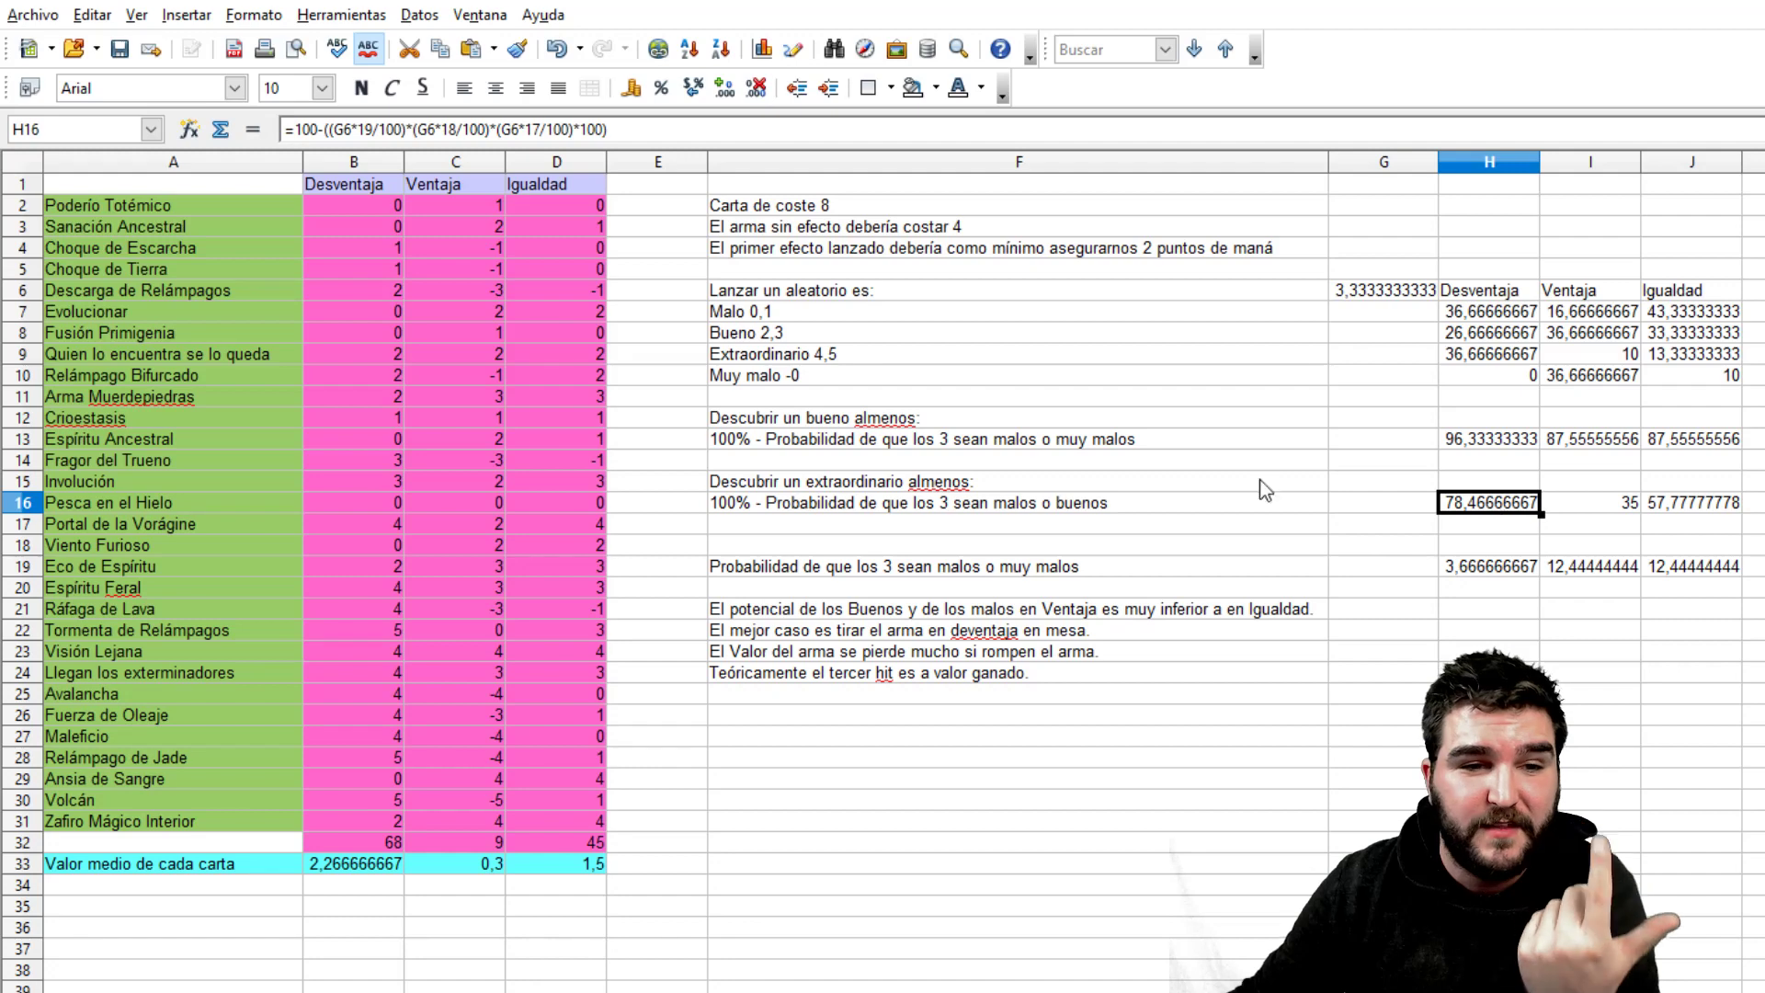
left_click(358, 129)
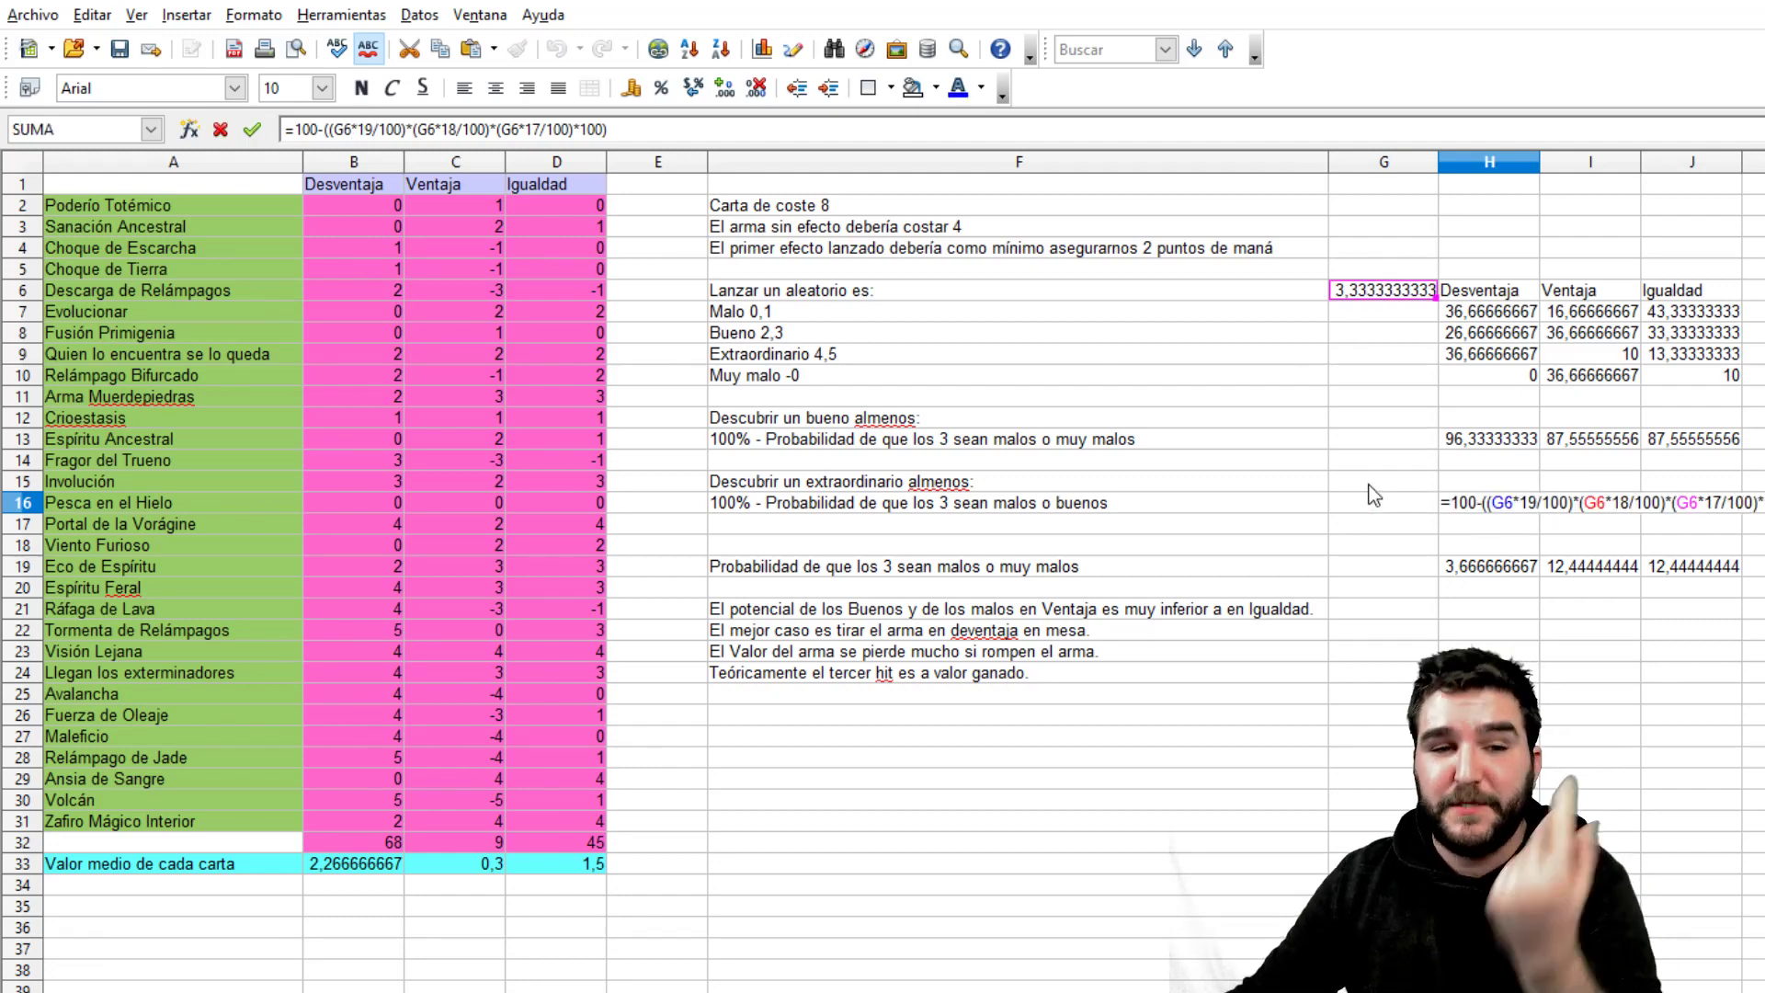
left_click(1462, 485)
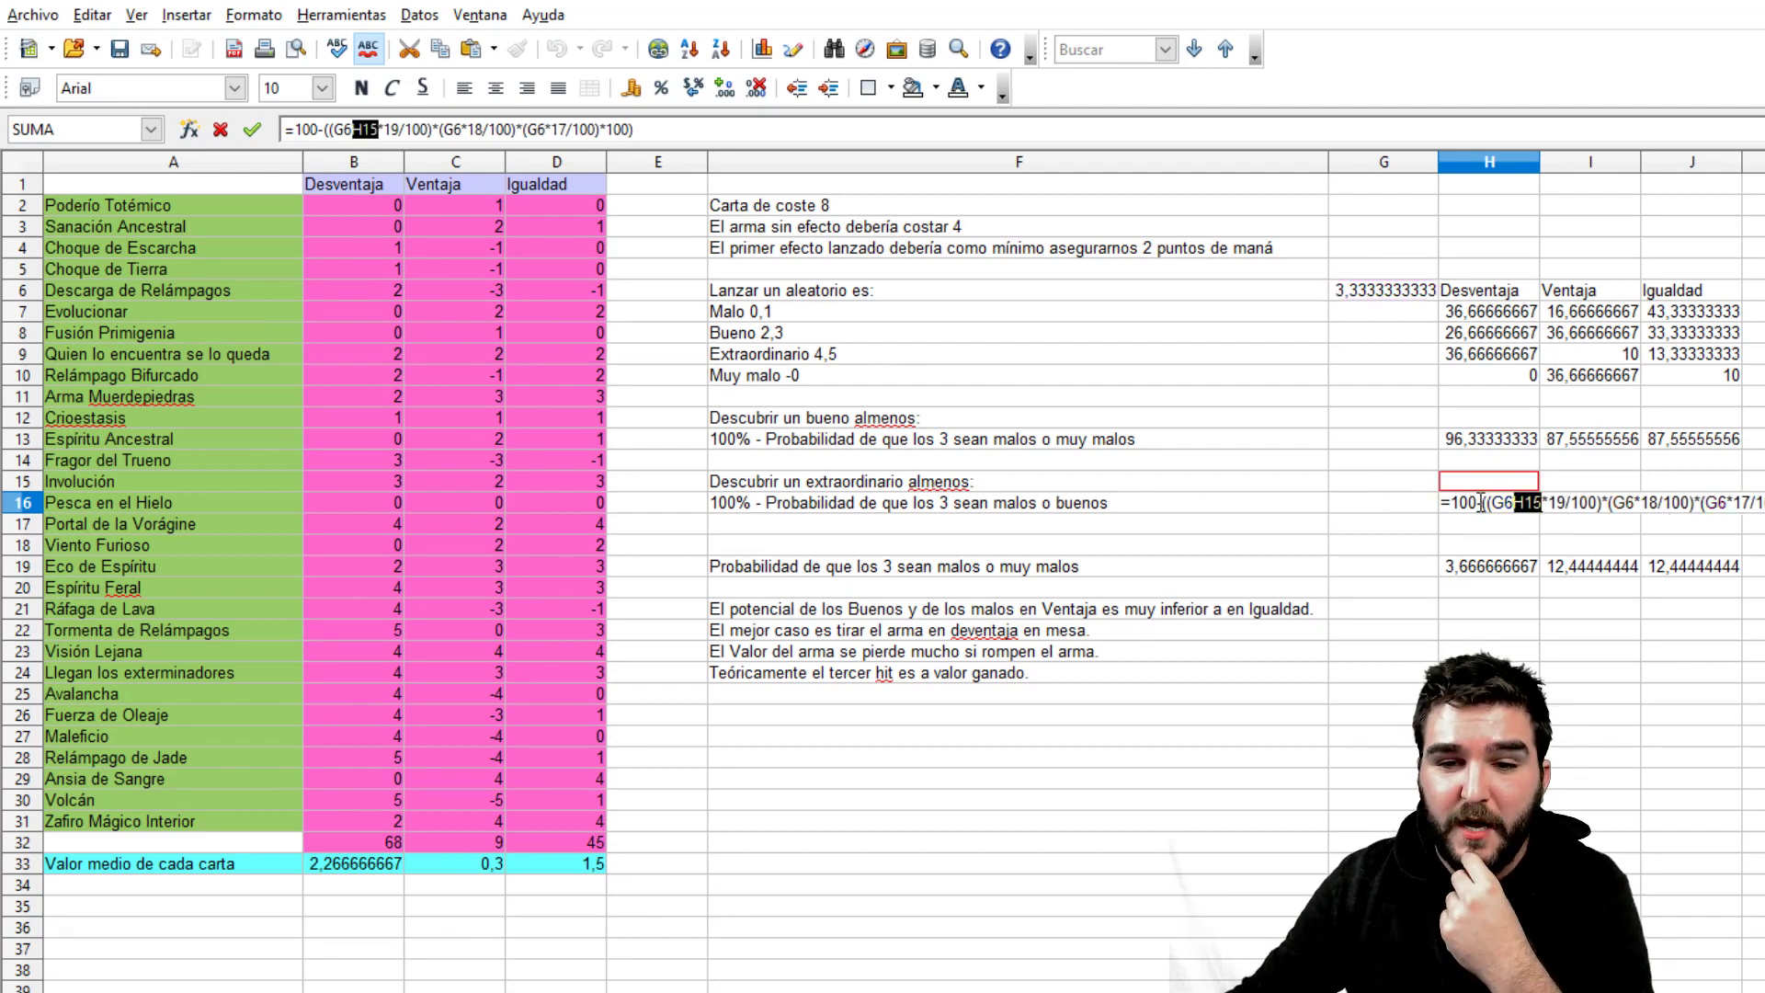
key("Return")
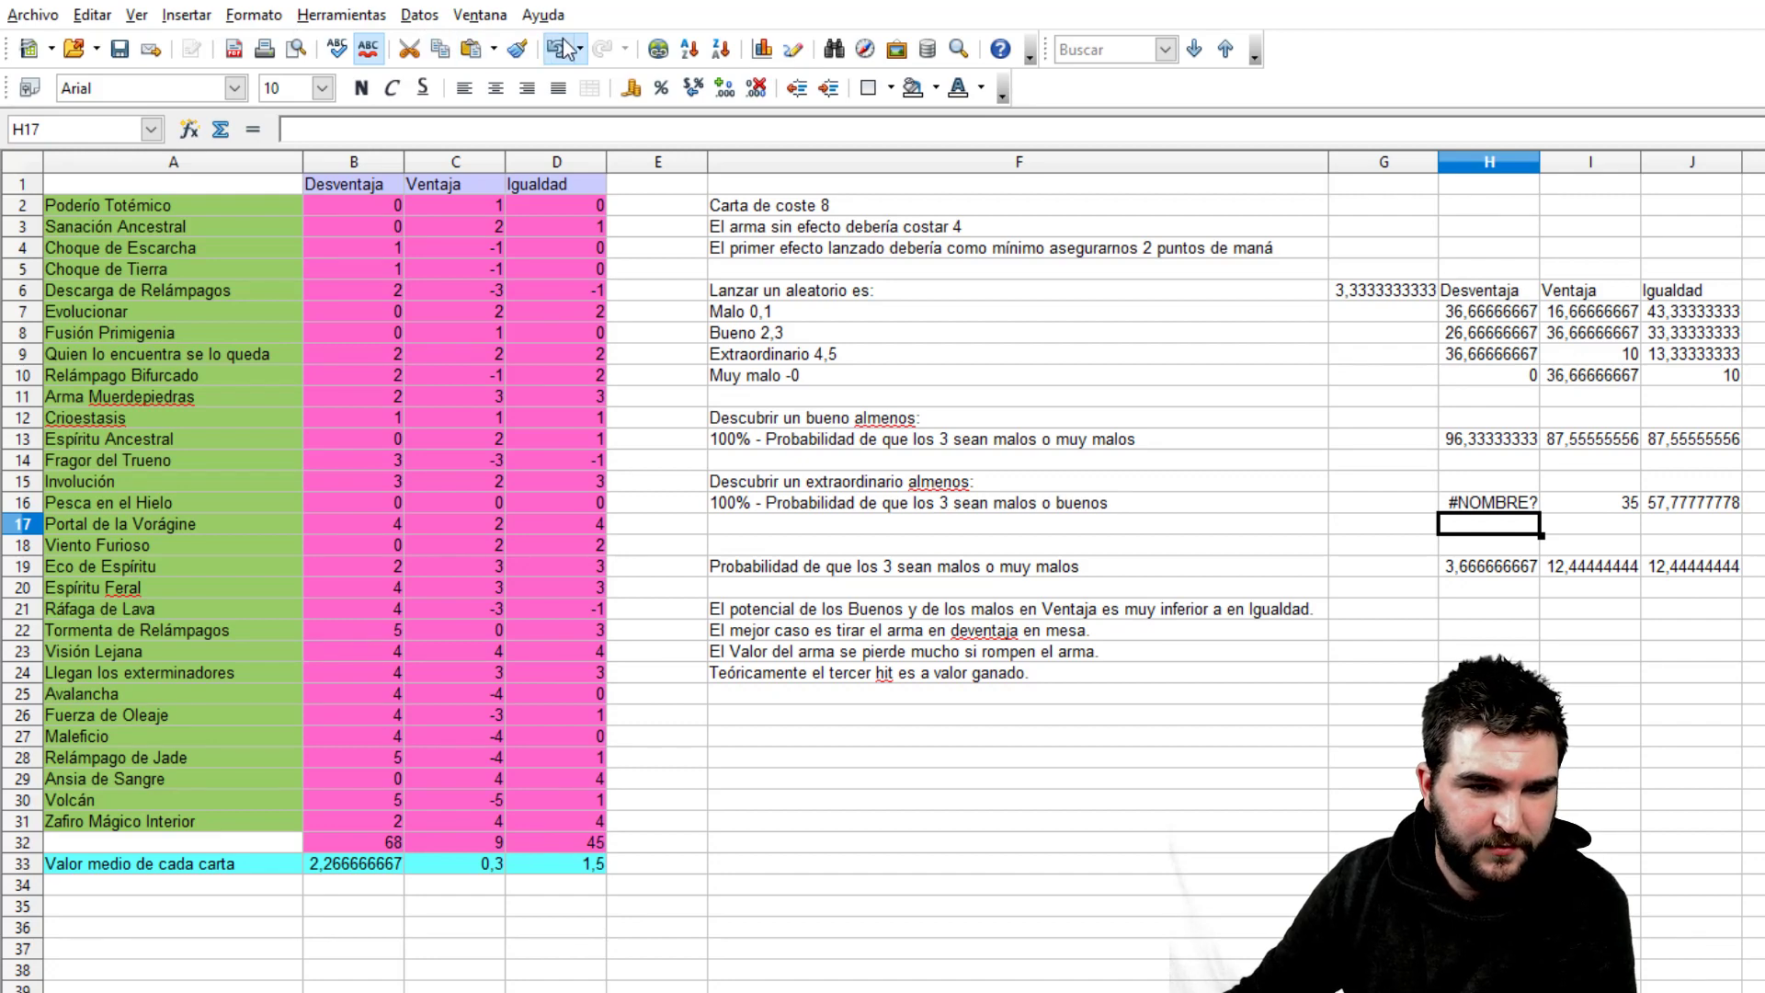
left_click(562, 47)
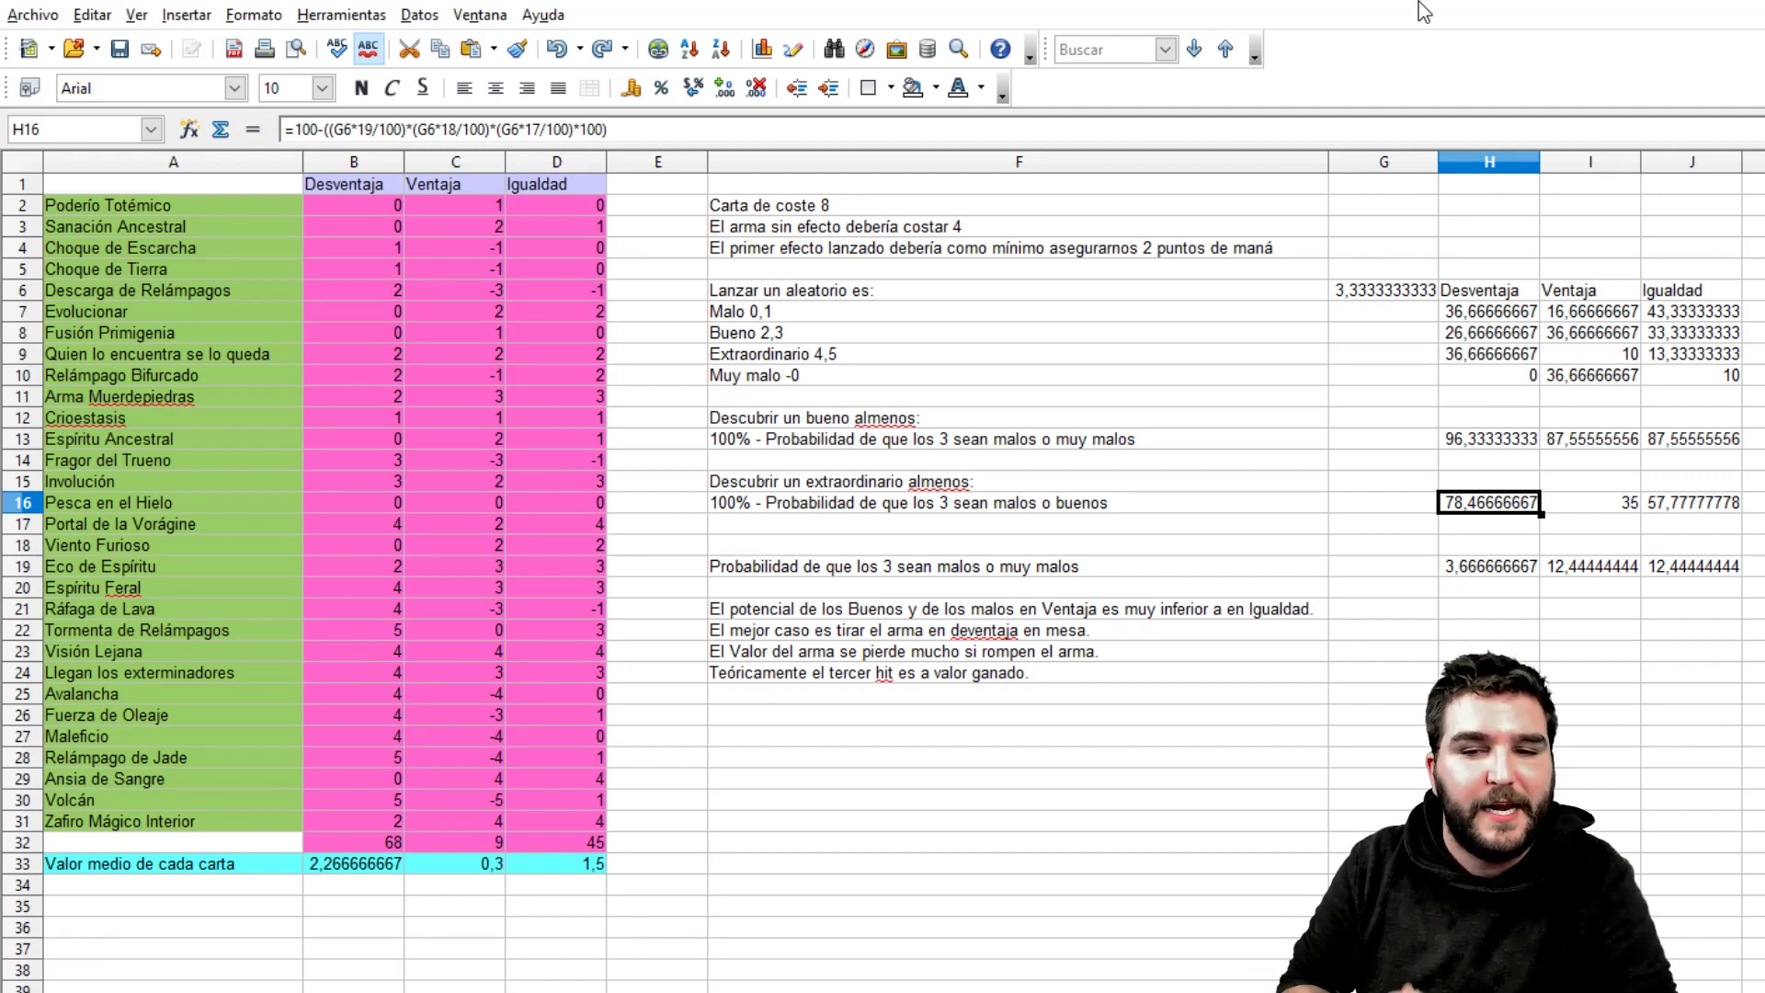
Compare the Ventaja and Igualdad probabilities of discovering at least one good card
left_click(1604, 292)
left_click(1590, 445)
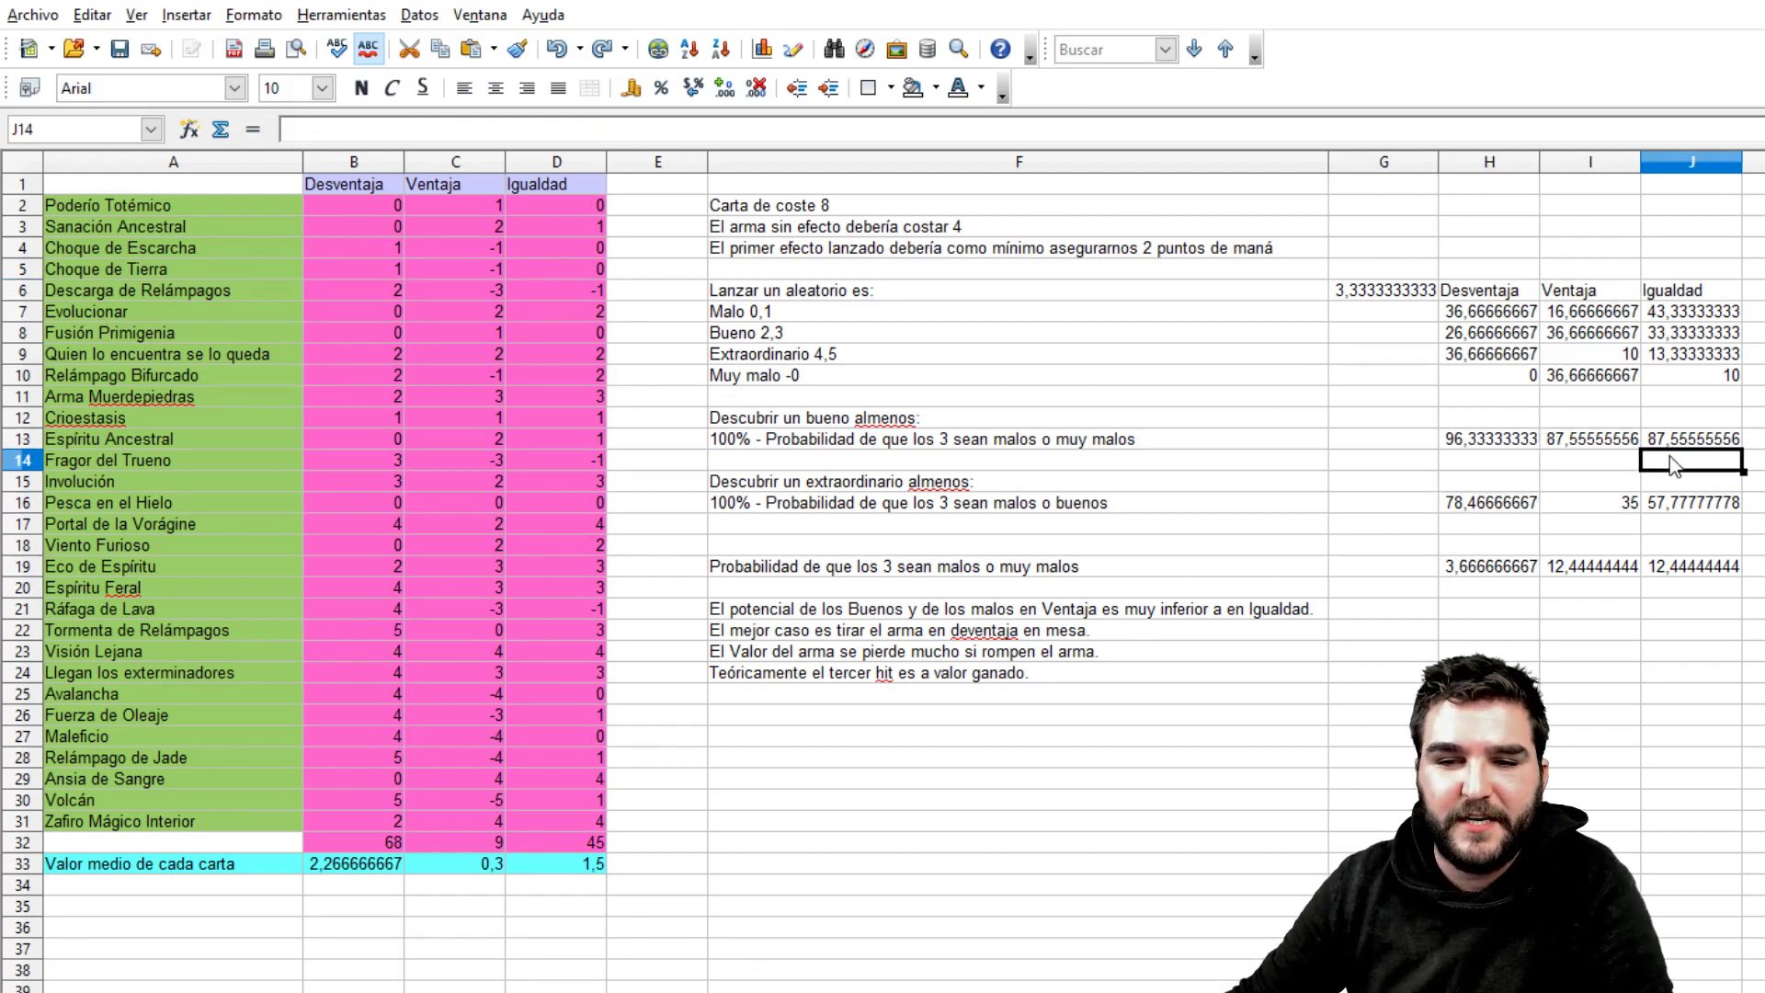
left_click(1678, 455)
left_click(1617, 446)
left_click(1686, 448)
left_click(1627, 445)
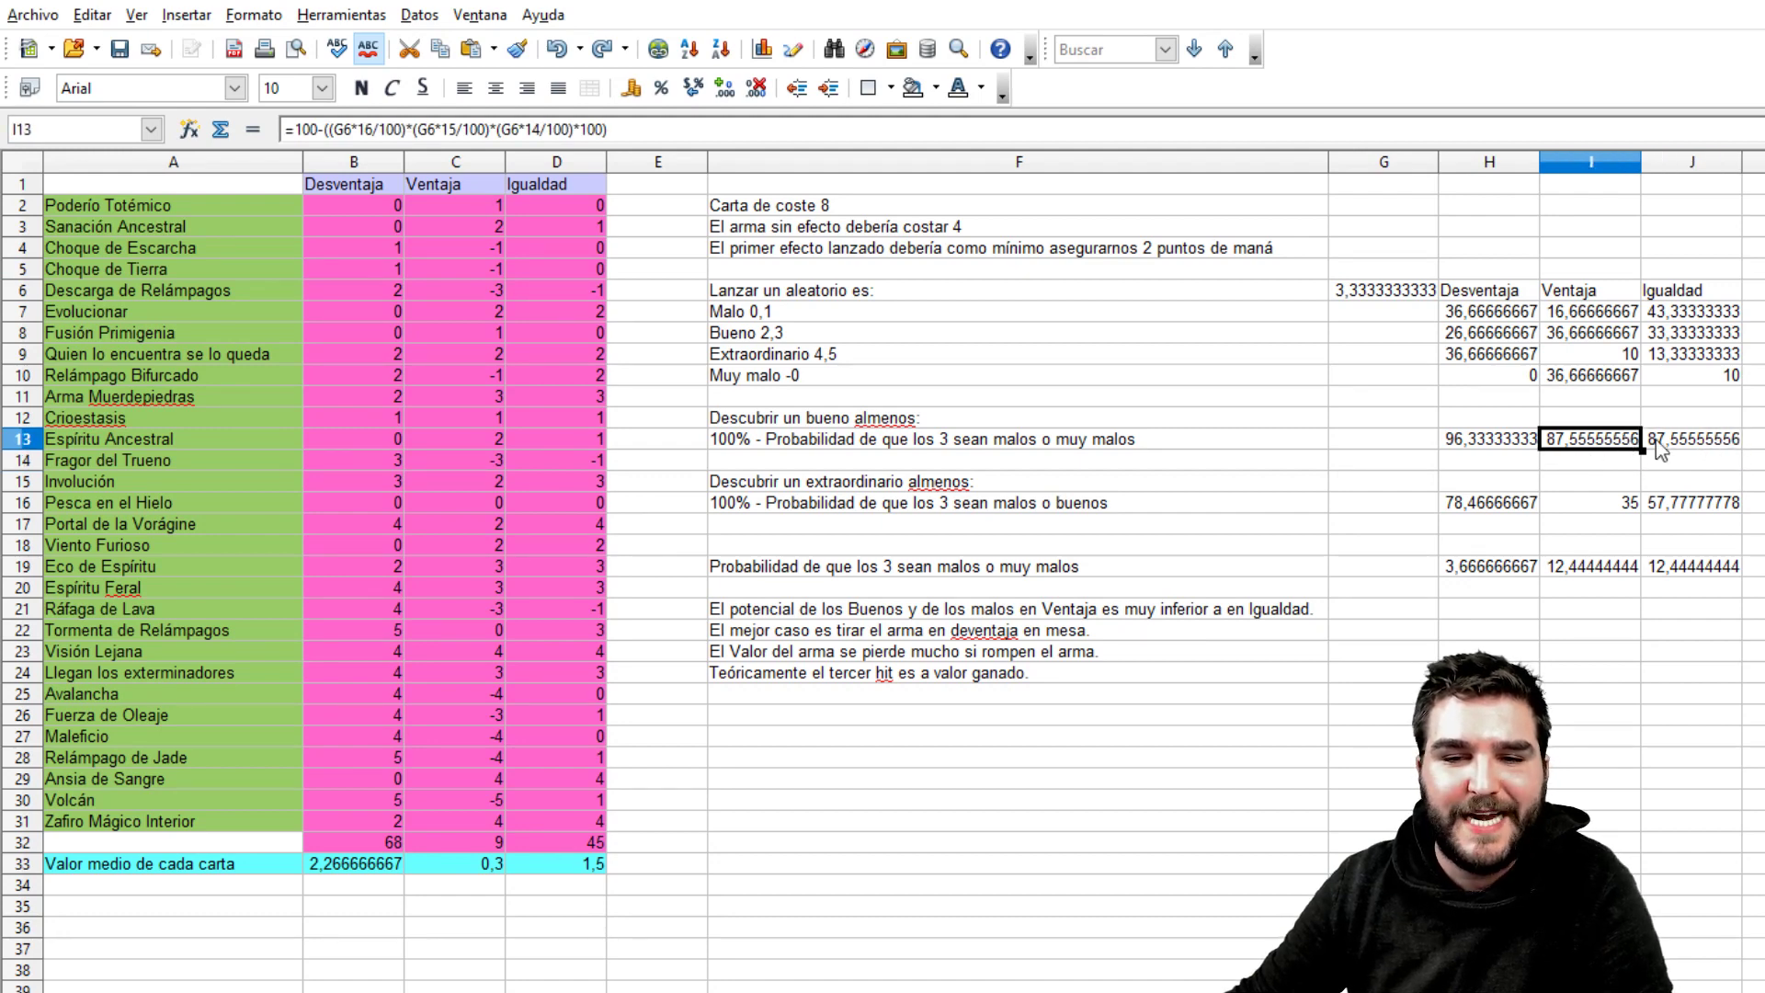
left_click(1678, 453)
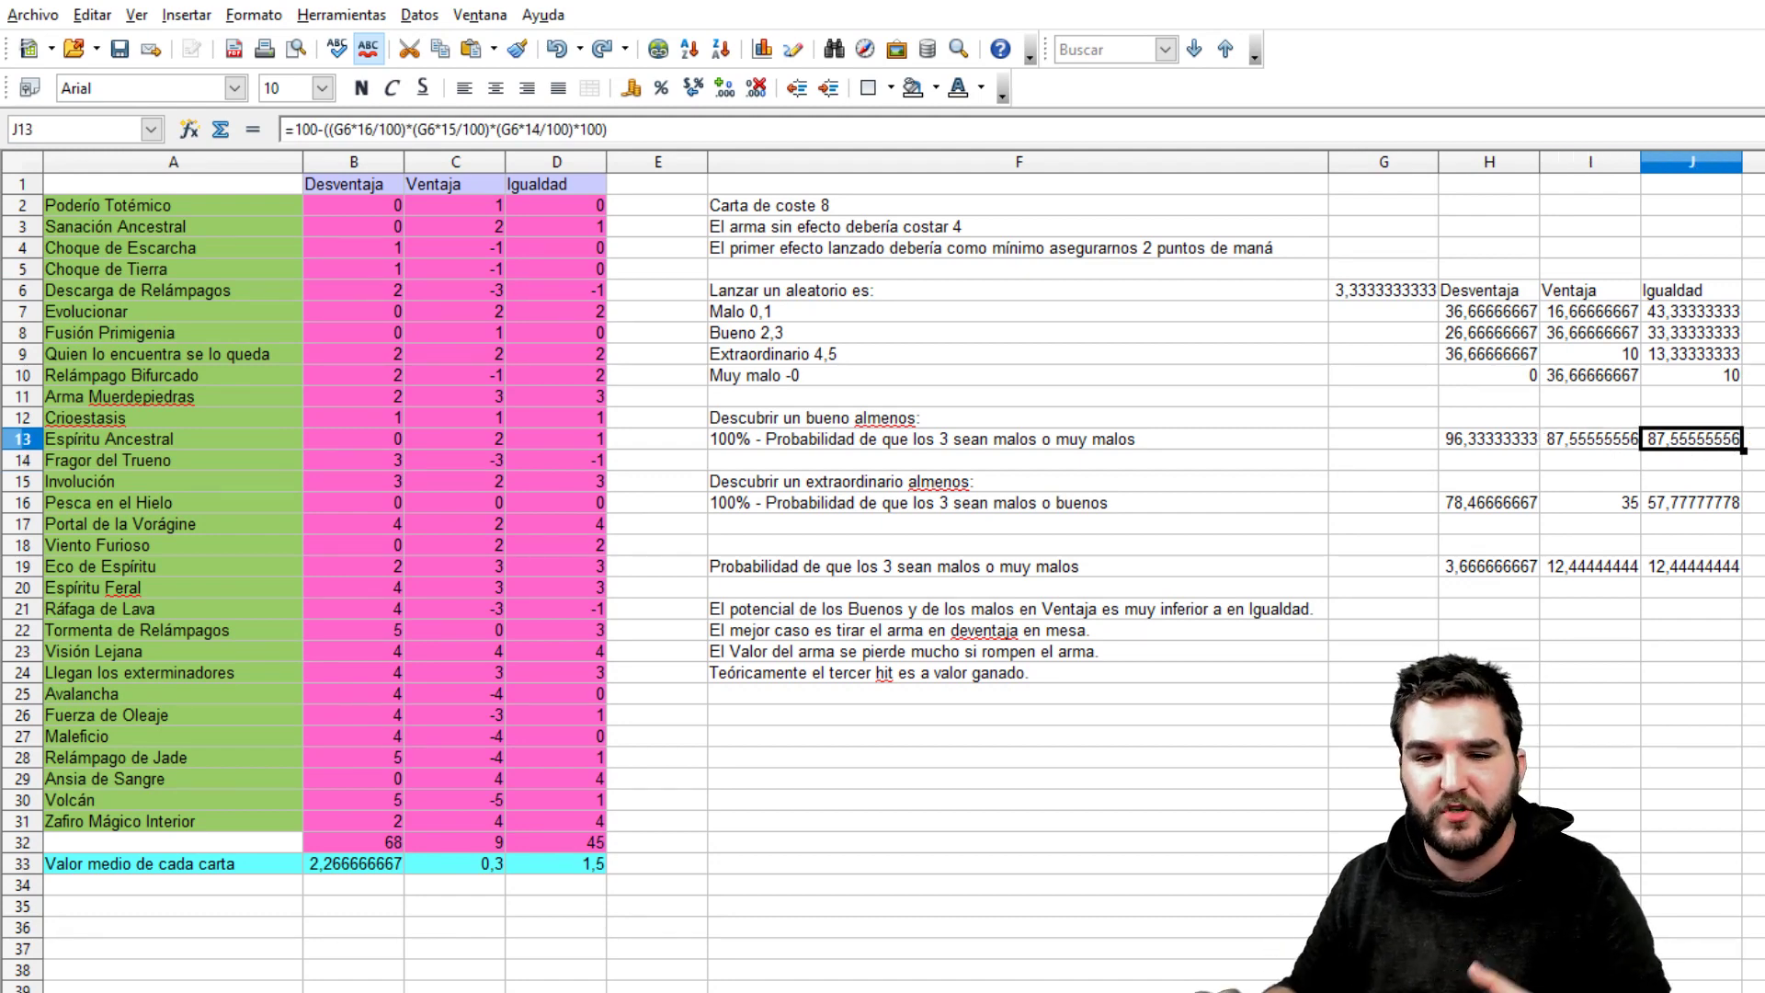
Examine the Ventaja probability of discovering at least one extraordinary card and the formula behind it
left_click(1617, 511)
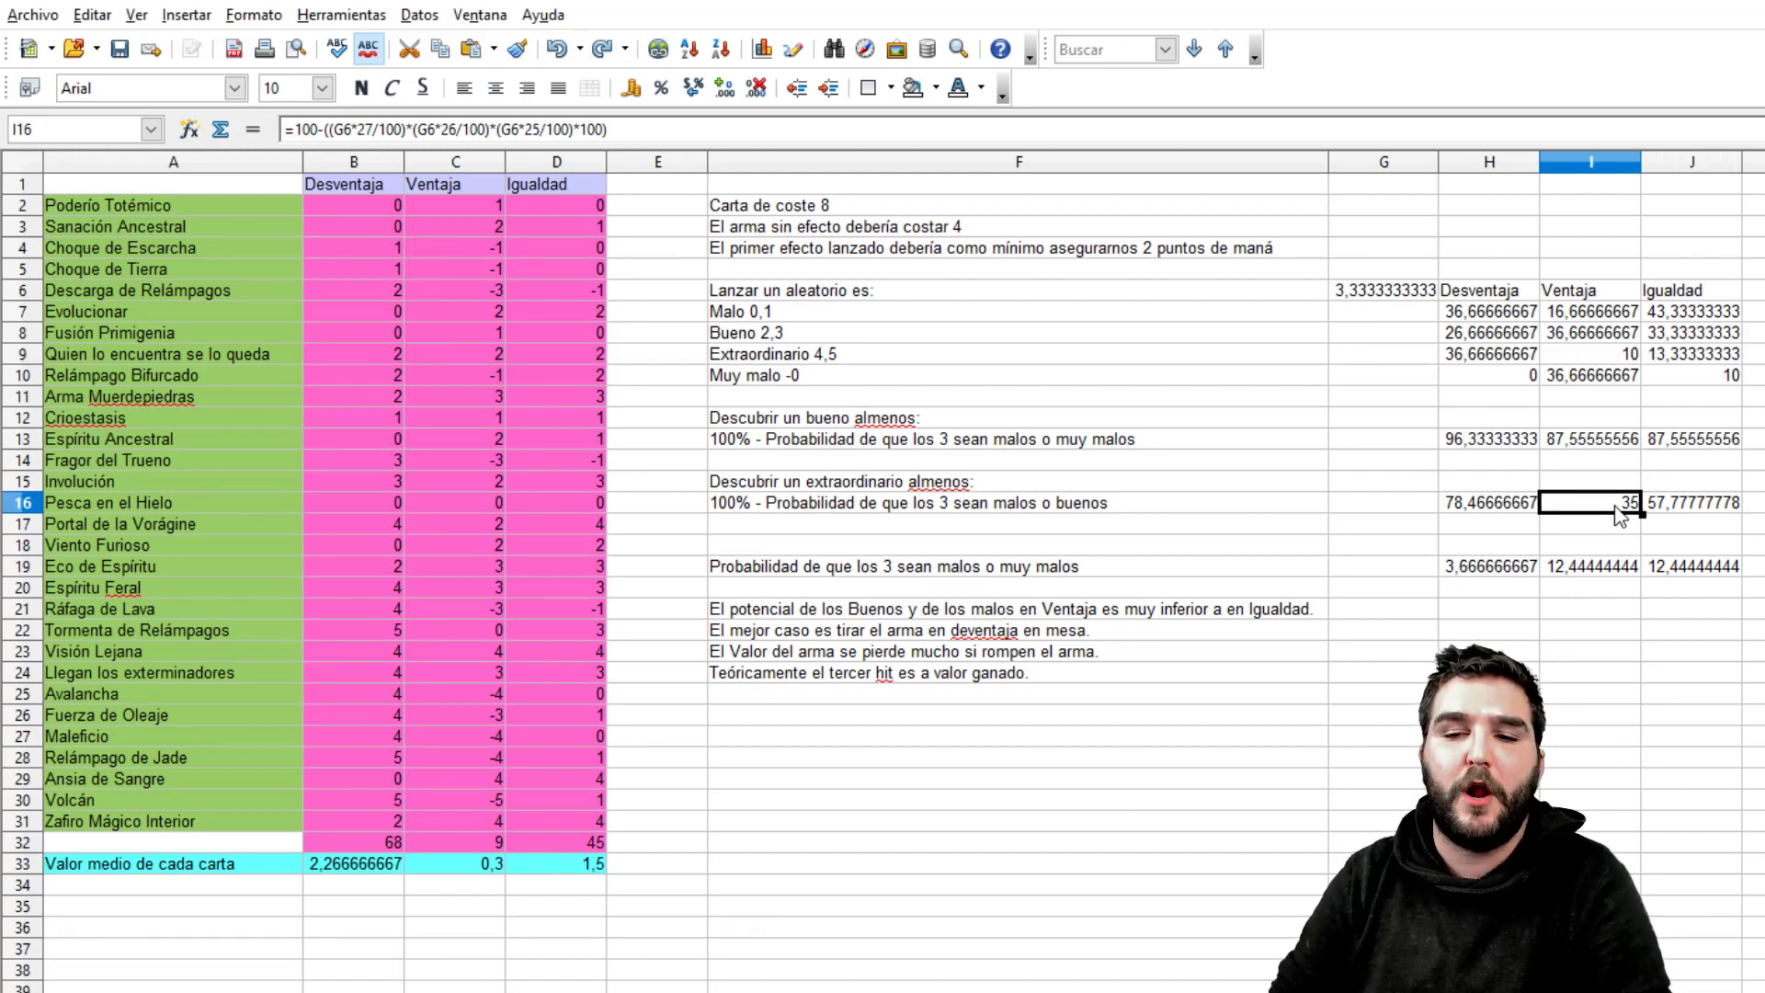
key("Up")
key("Up")
key("Right")
key("Right")
left_click(1627, 505)
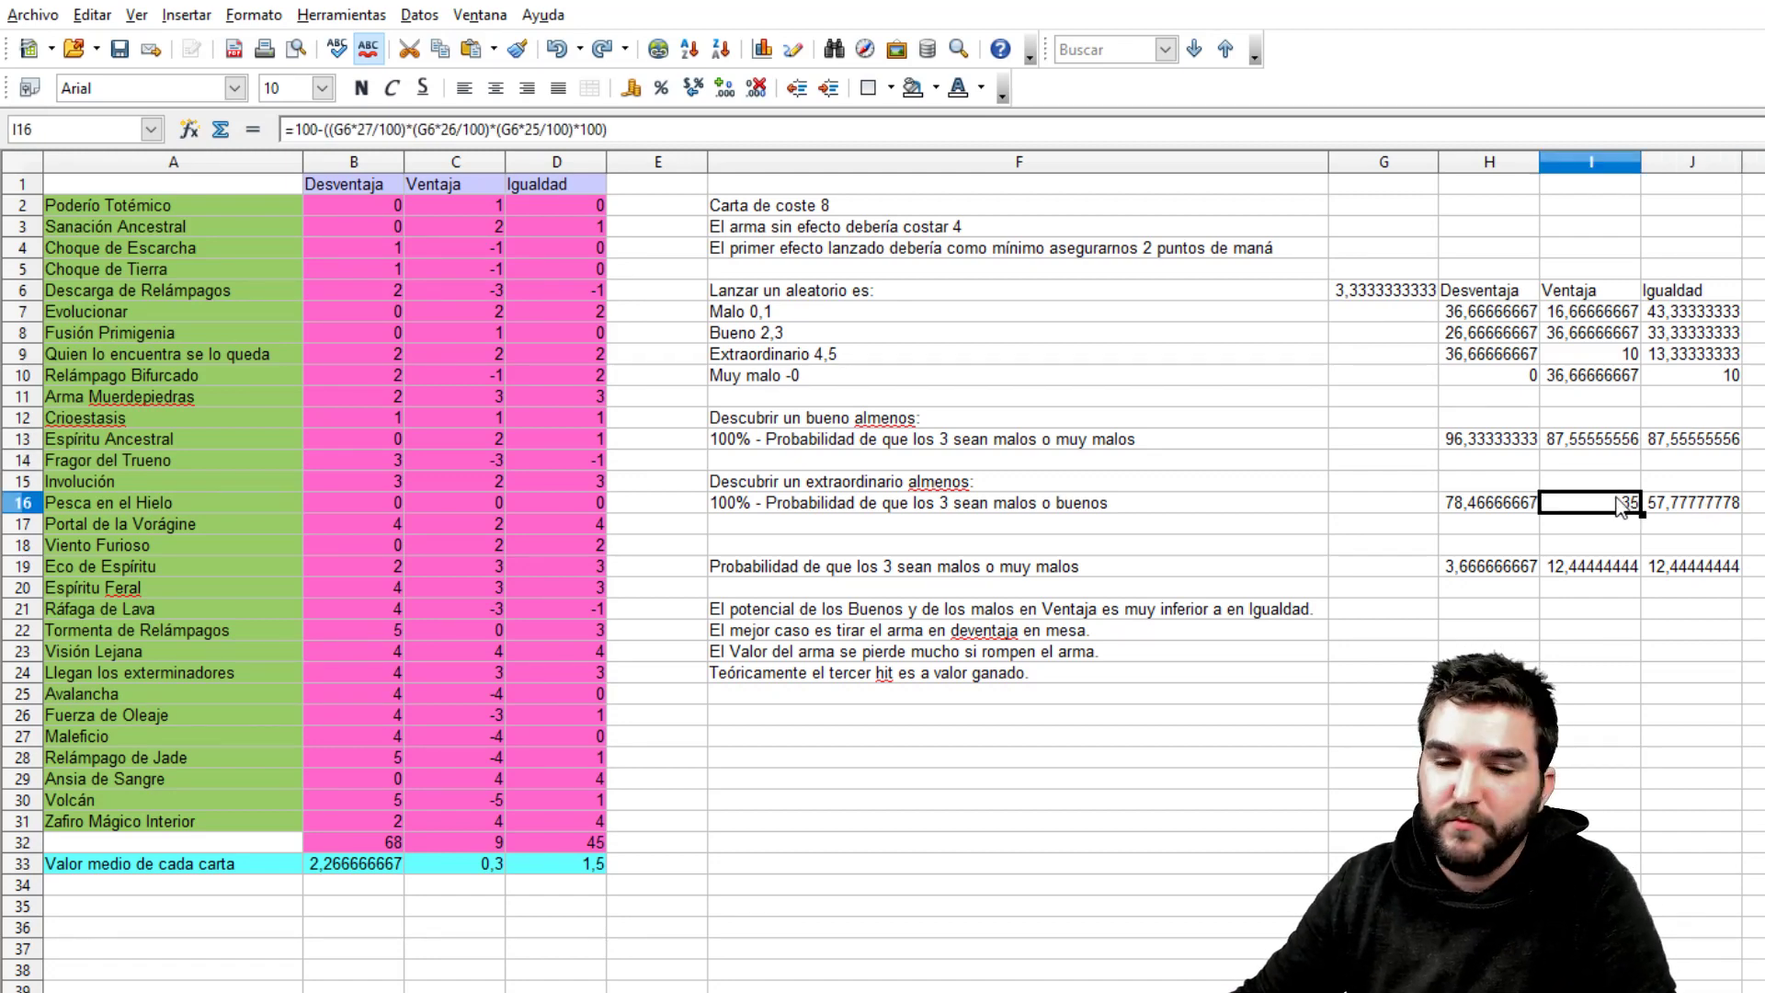
key("Right")
key("Right")
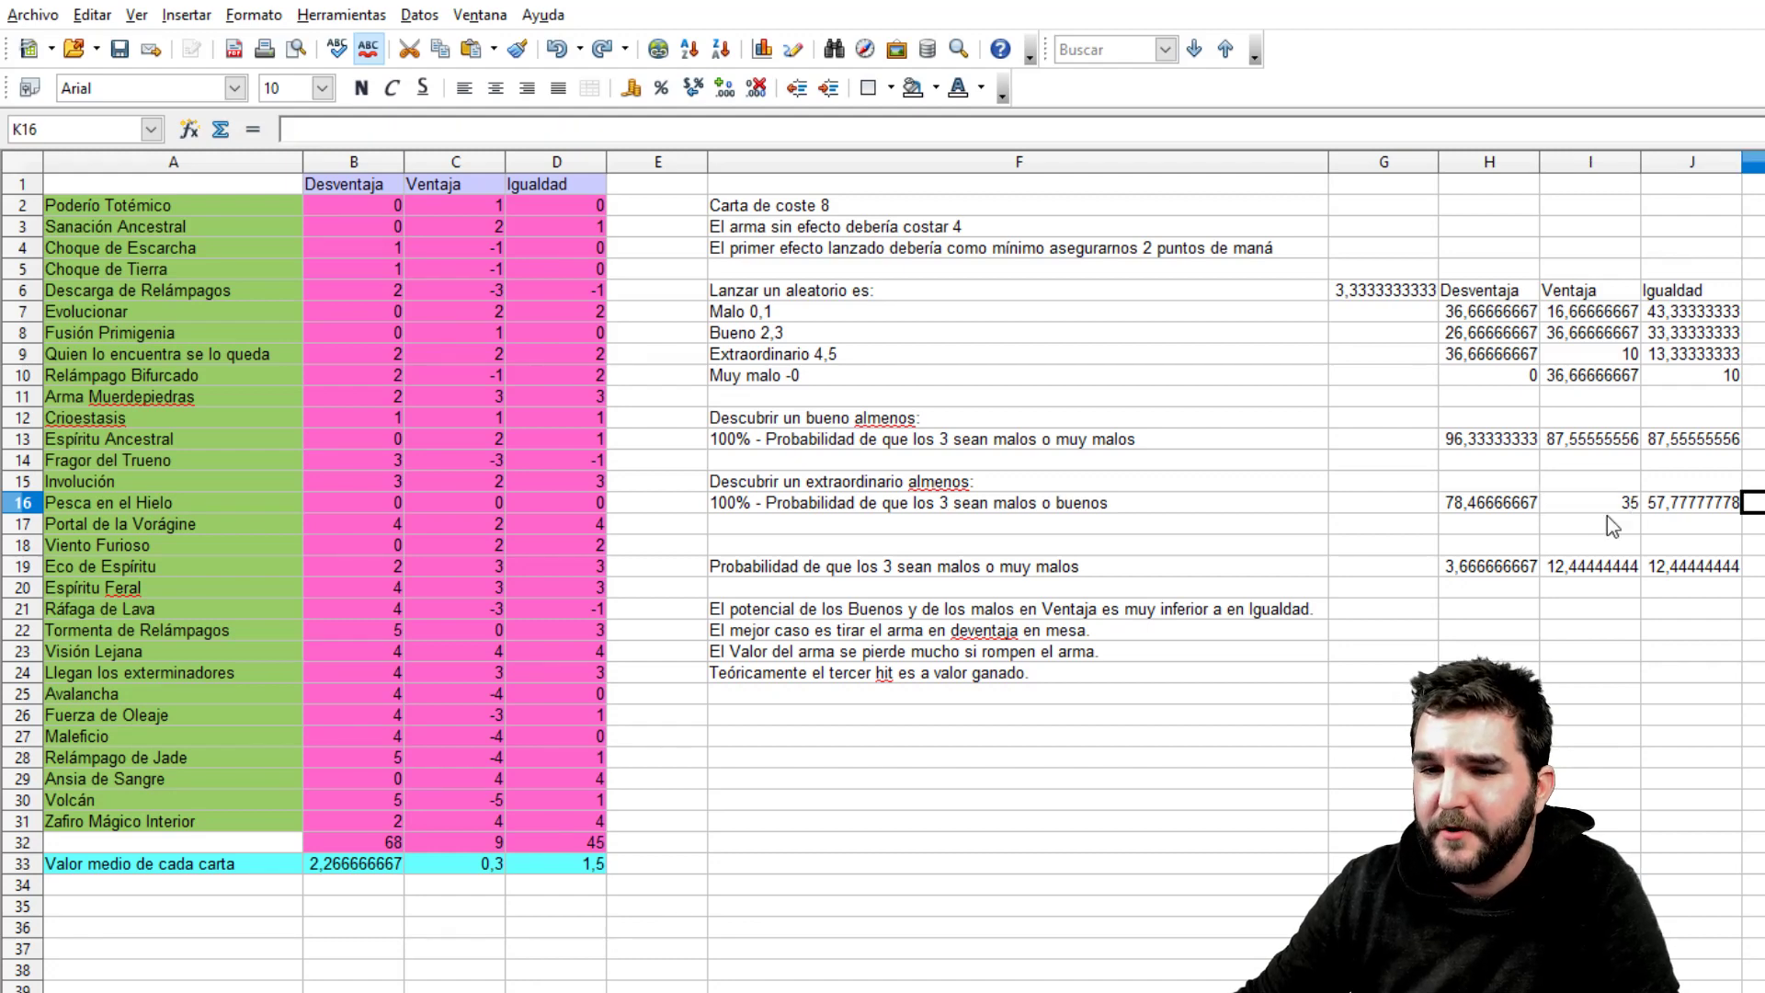
left_click(1604, 520)
left_click(1597, 506)
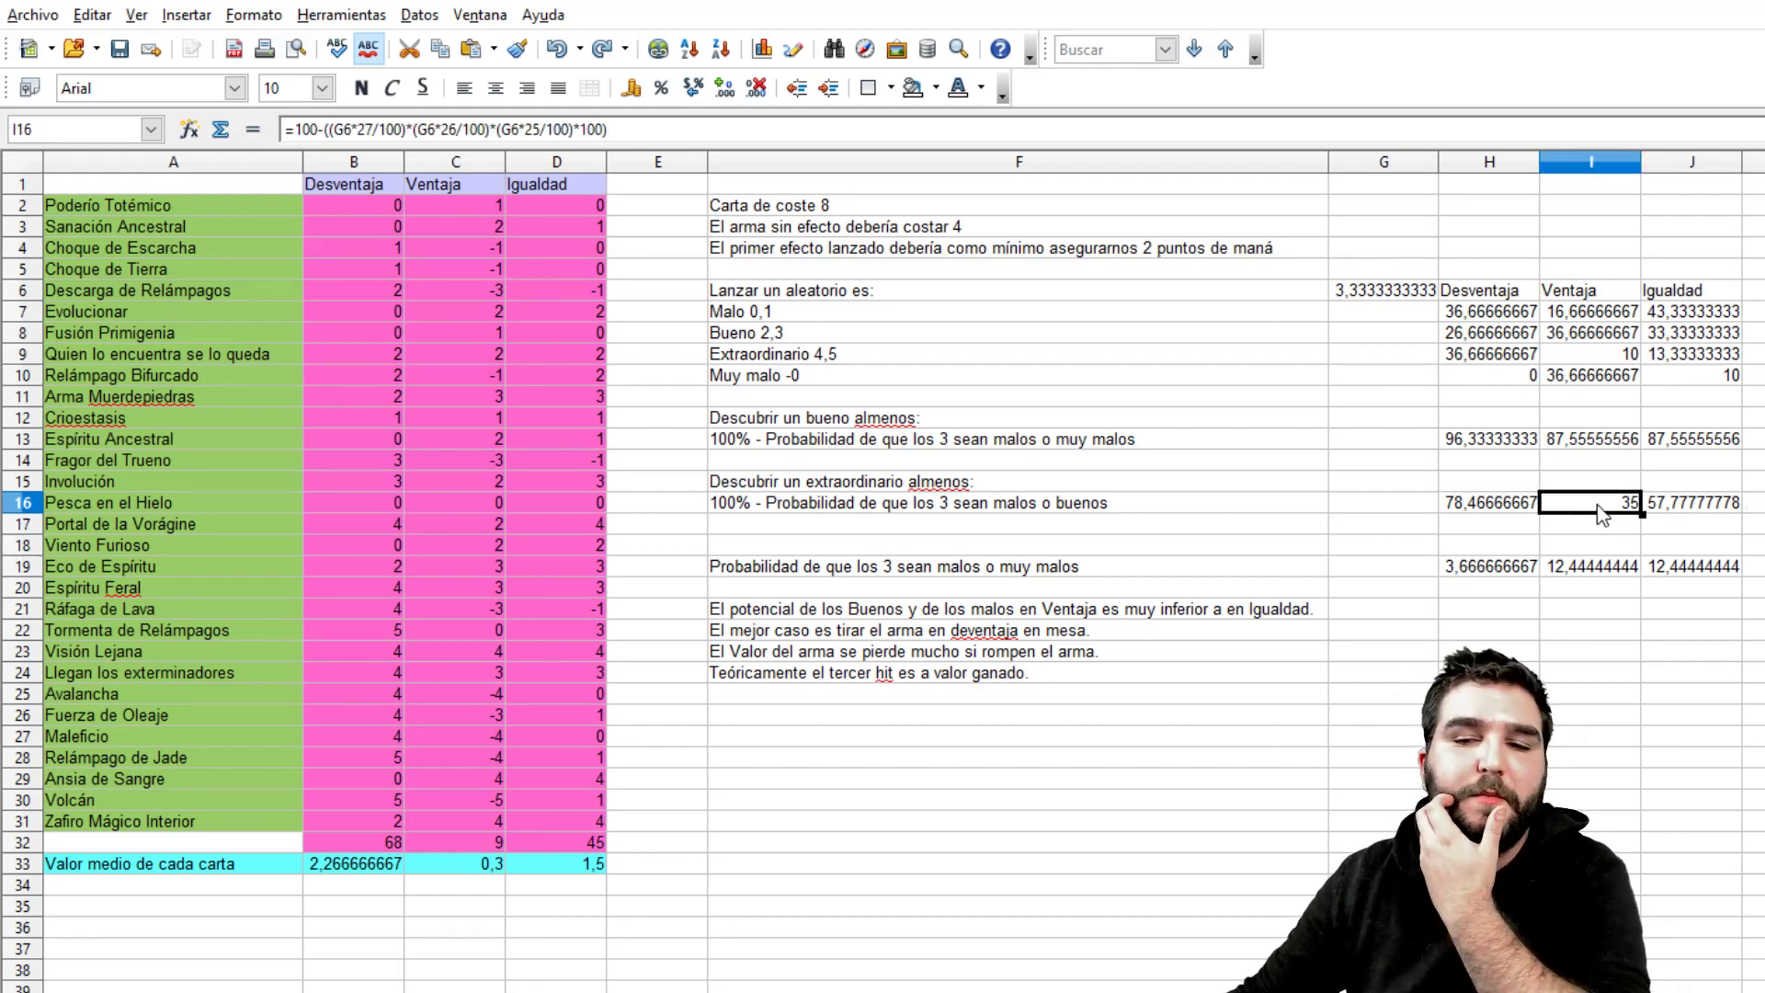
Check the Igualdad probability of discovering at least one extraordinary card and its formula
left_click(1708, 508)
key("Right")
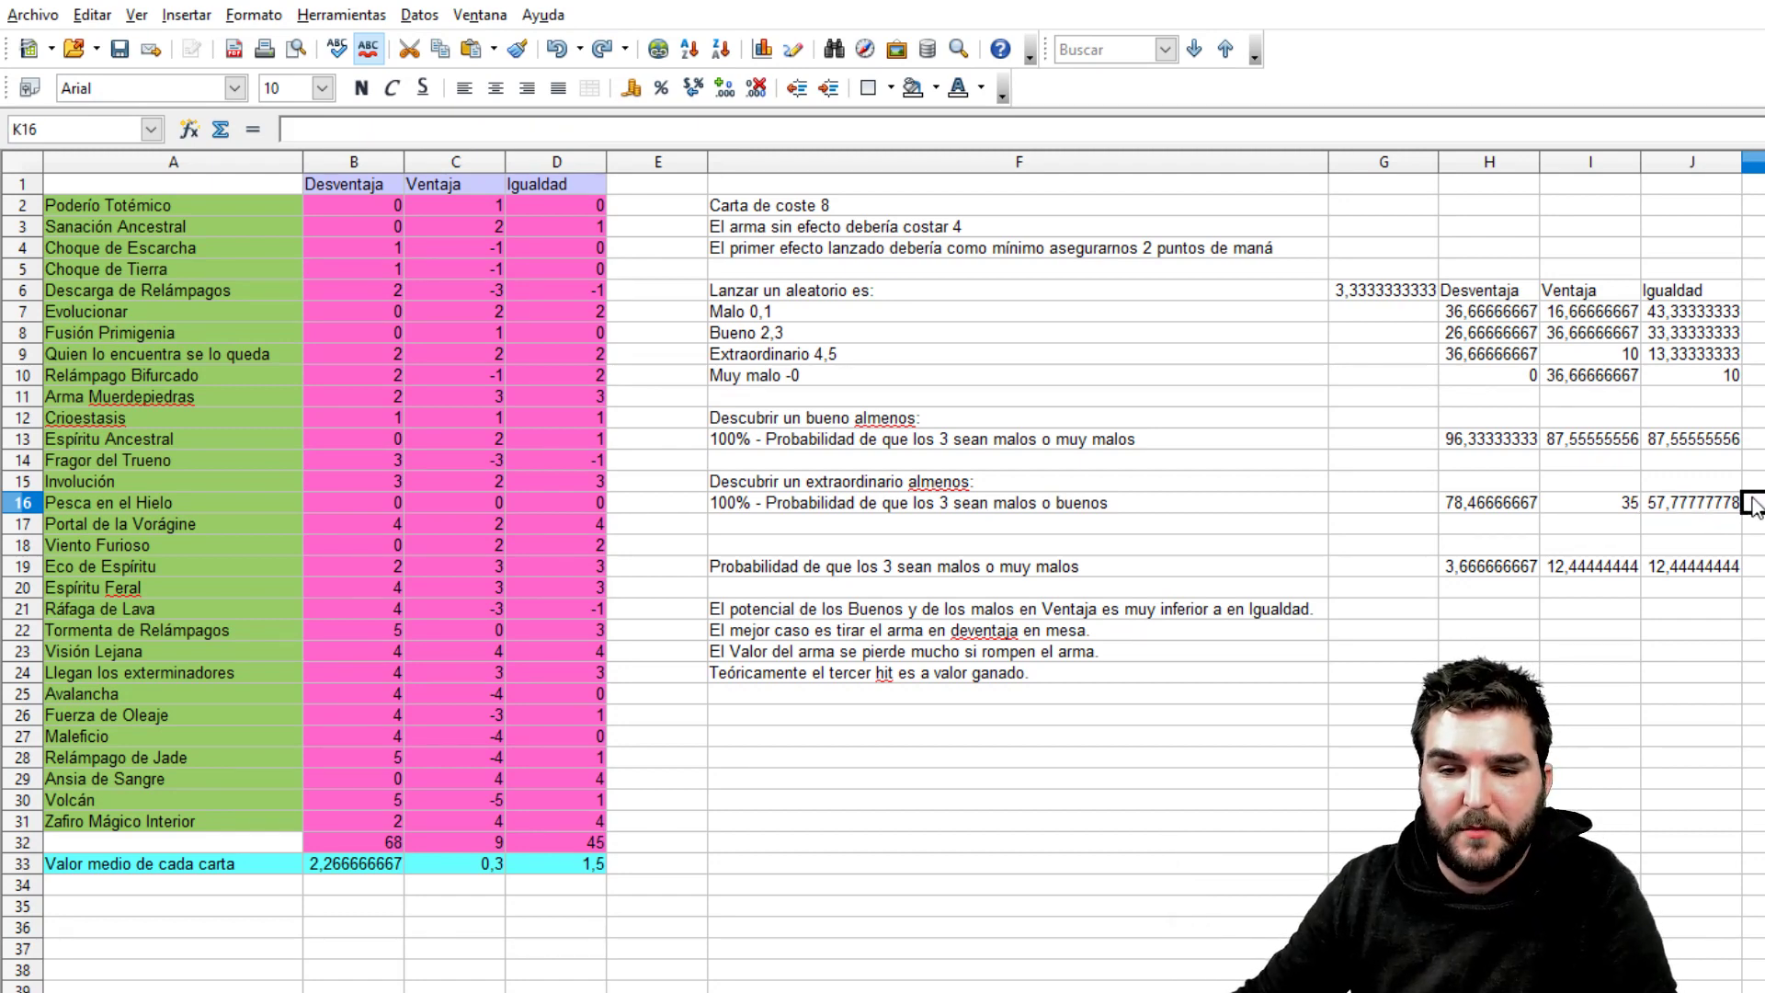
key("Left")
key("Up")
key("Down")
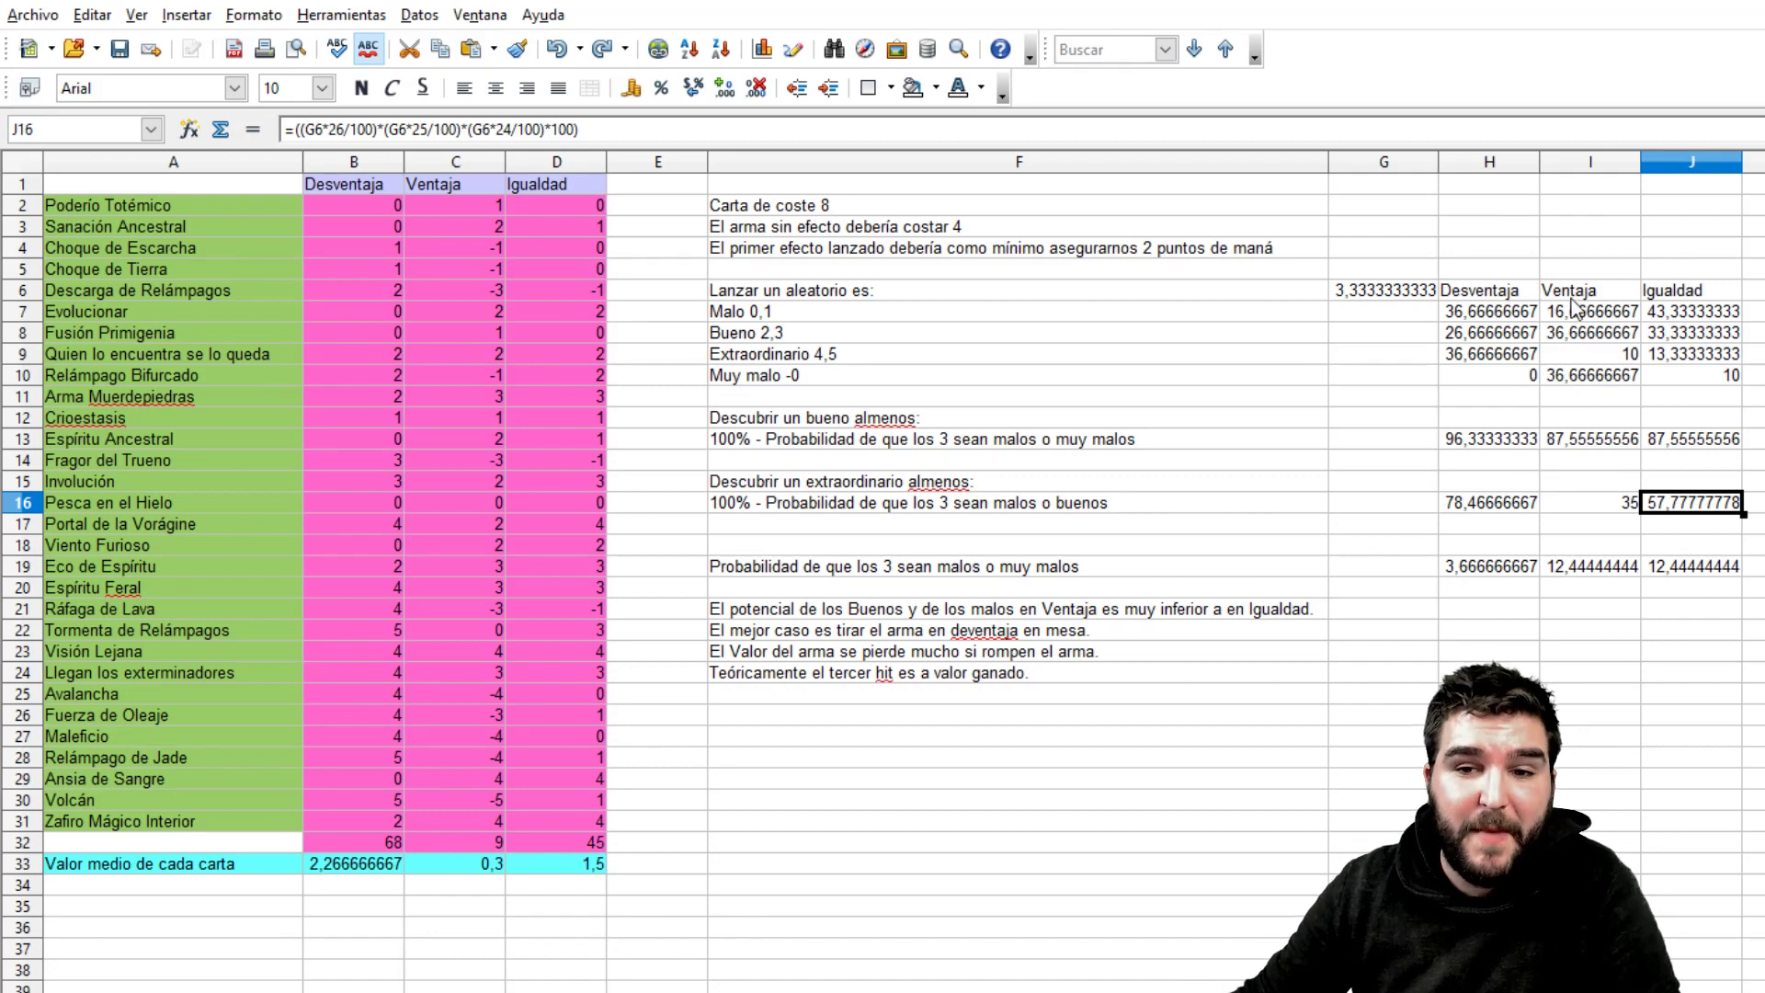
Go through the Ventaja values of the cards from Zafiro Mágico Interior up to Visión Lejana
left_click(477, 814)
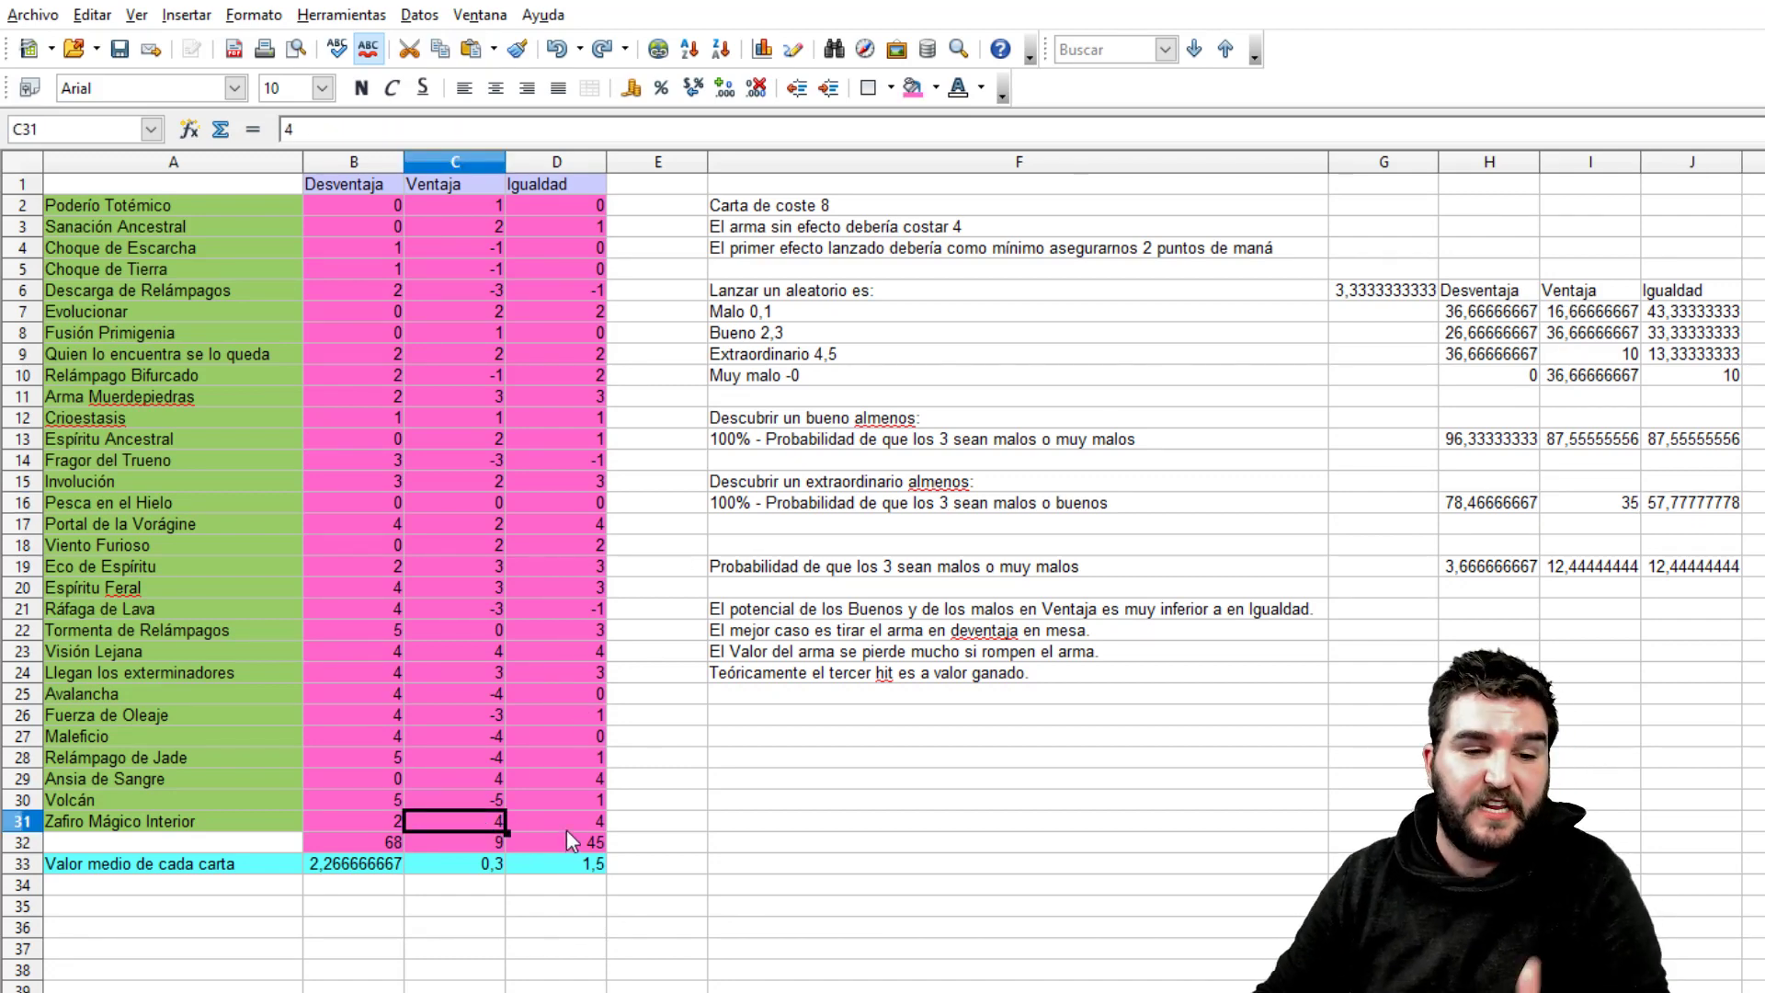
key("Up")
key("Up")
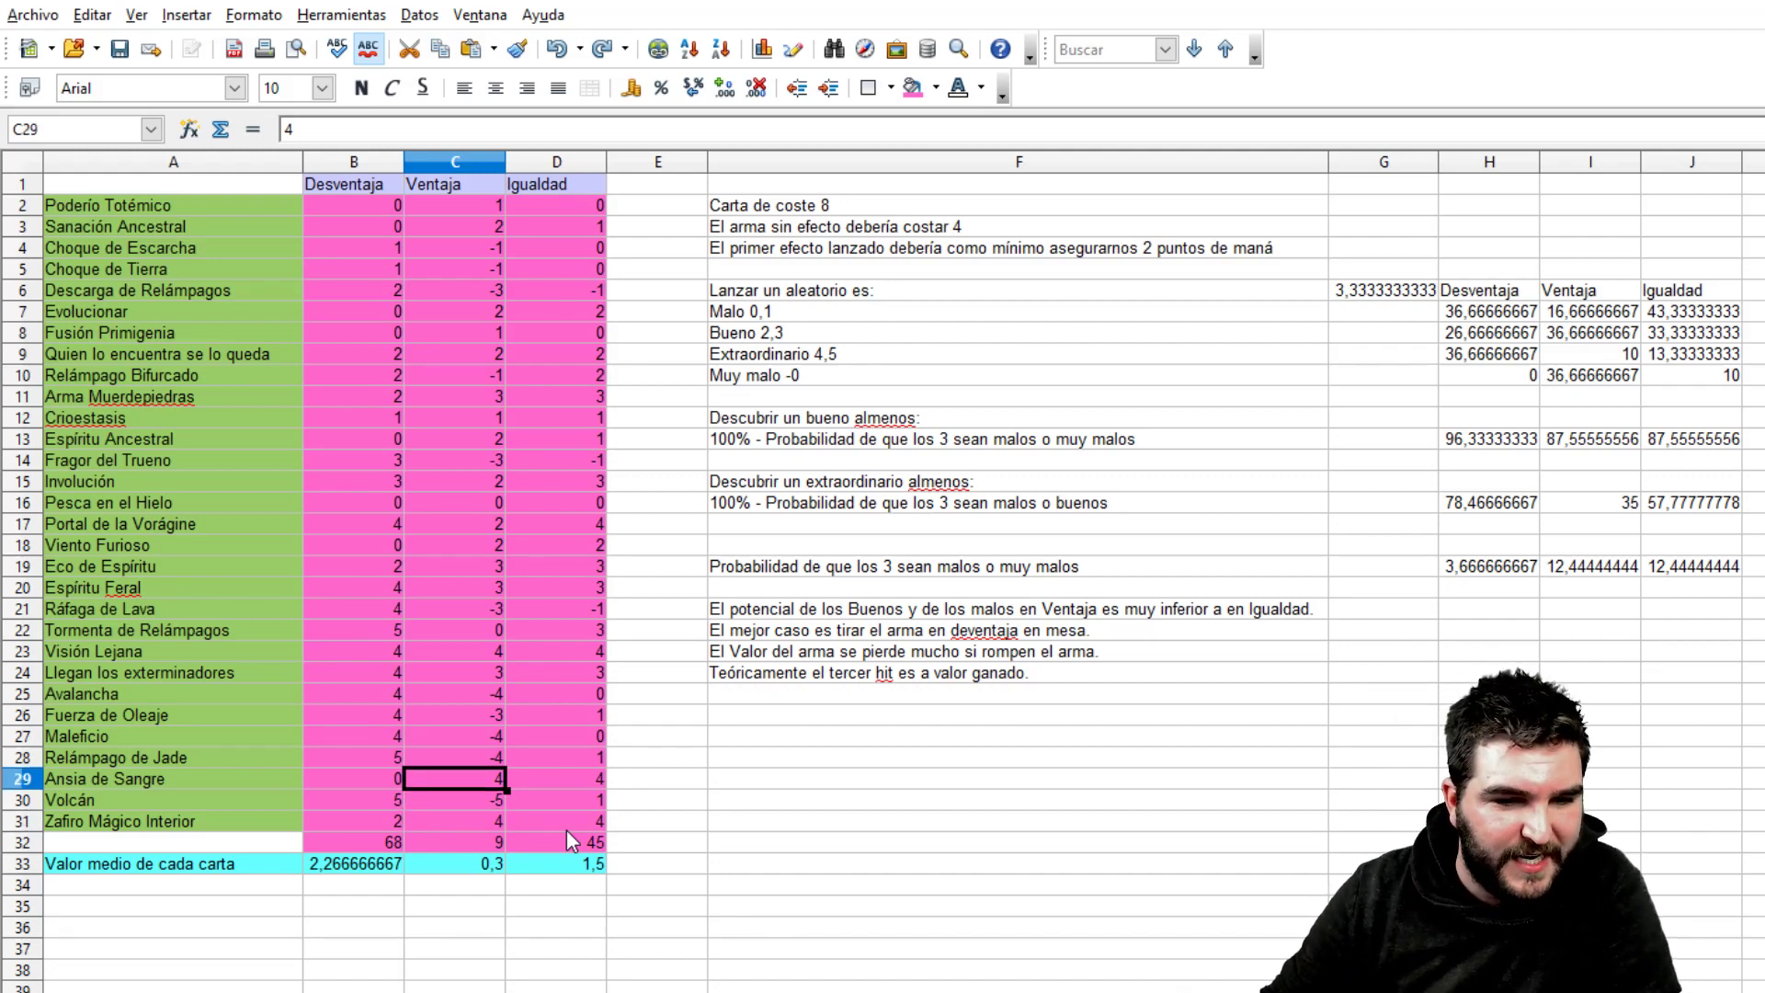
key("Up")
key("Up")
key("Up")
key("Up")
key("Up")
key("Up")
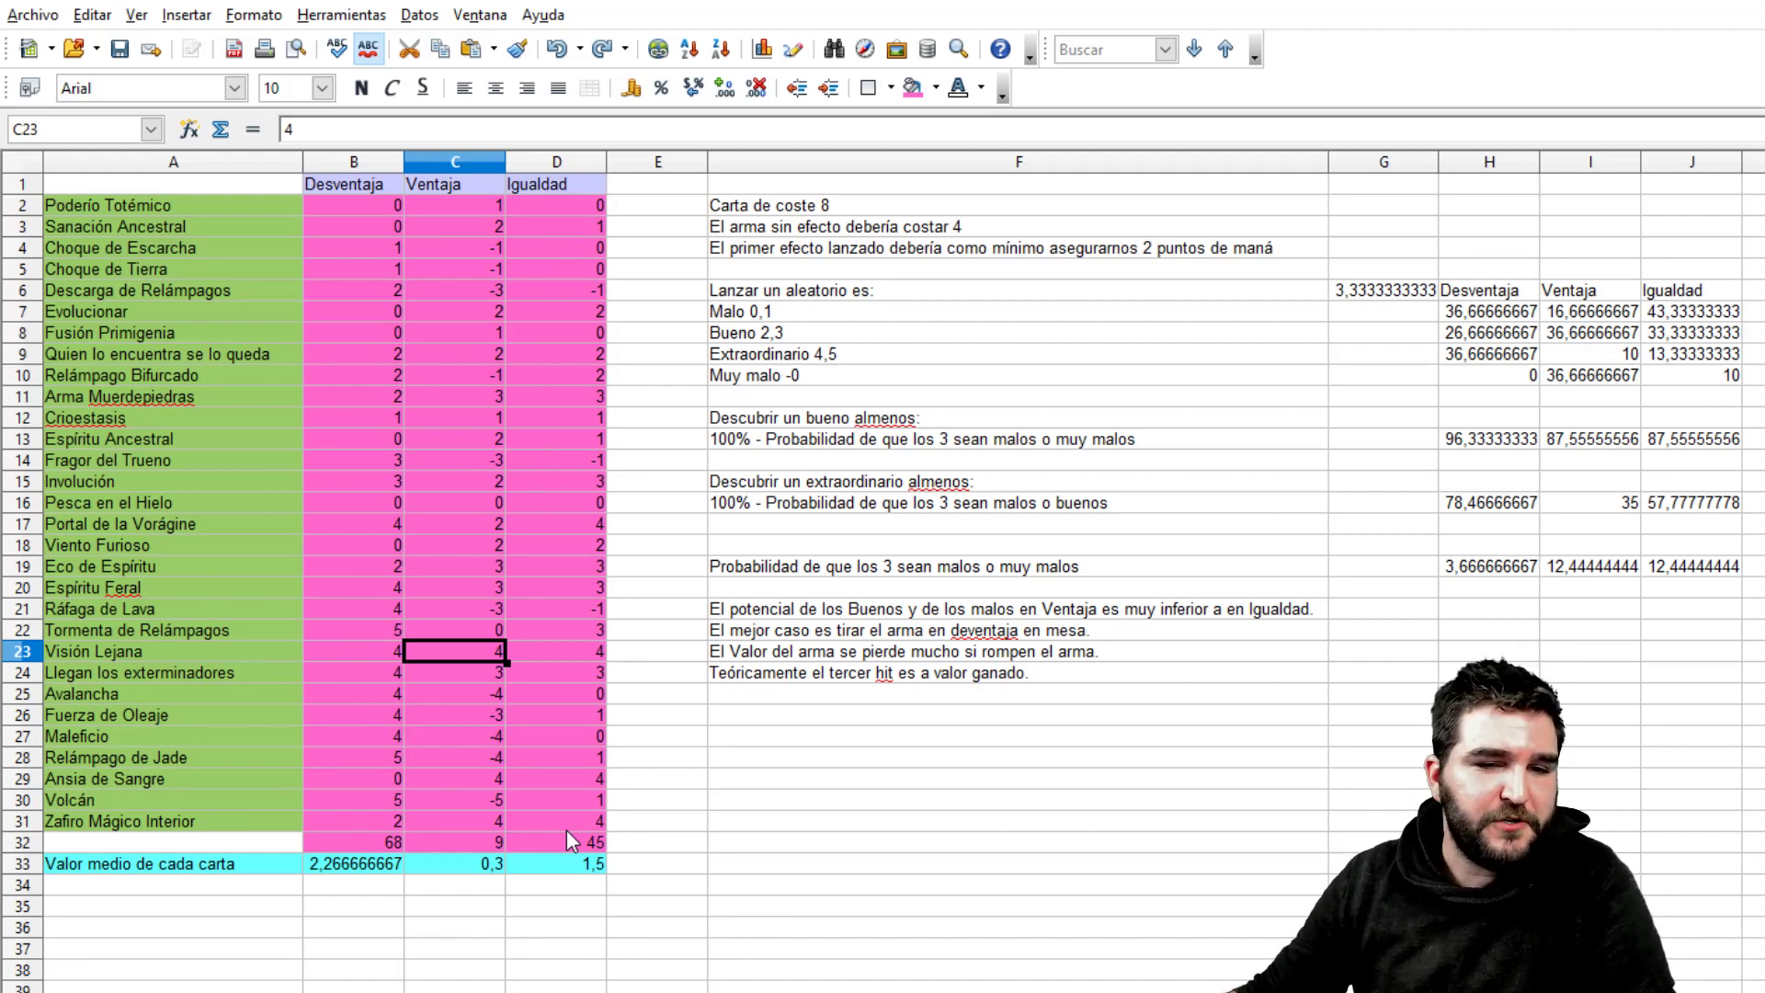
Read the note comparing the potential of good and bad cards in Ventaja and Igualdad, and refer to those random-cast columns
left_click(804, 609)
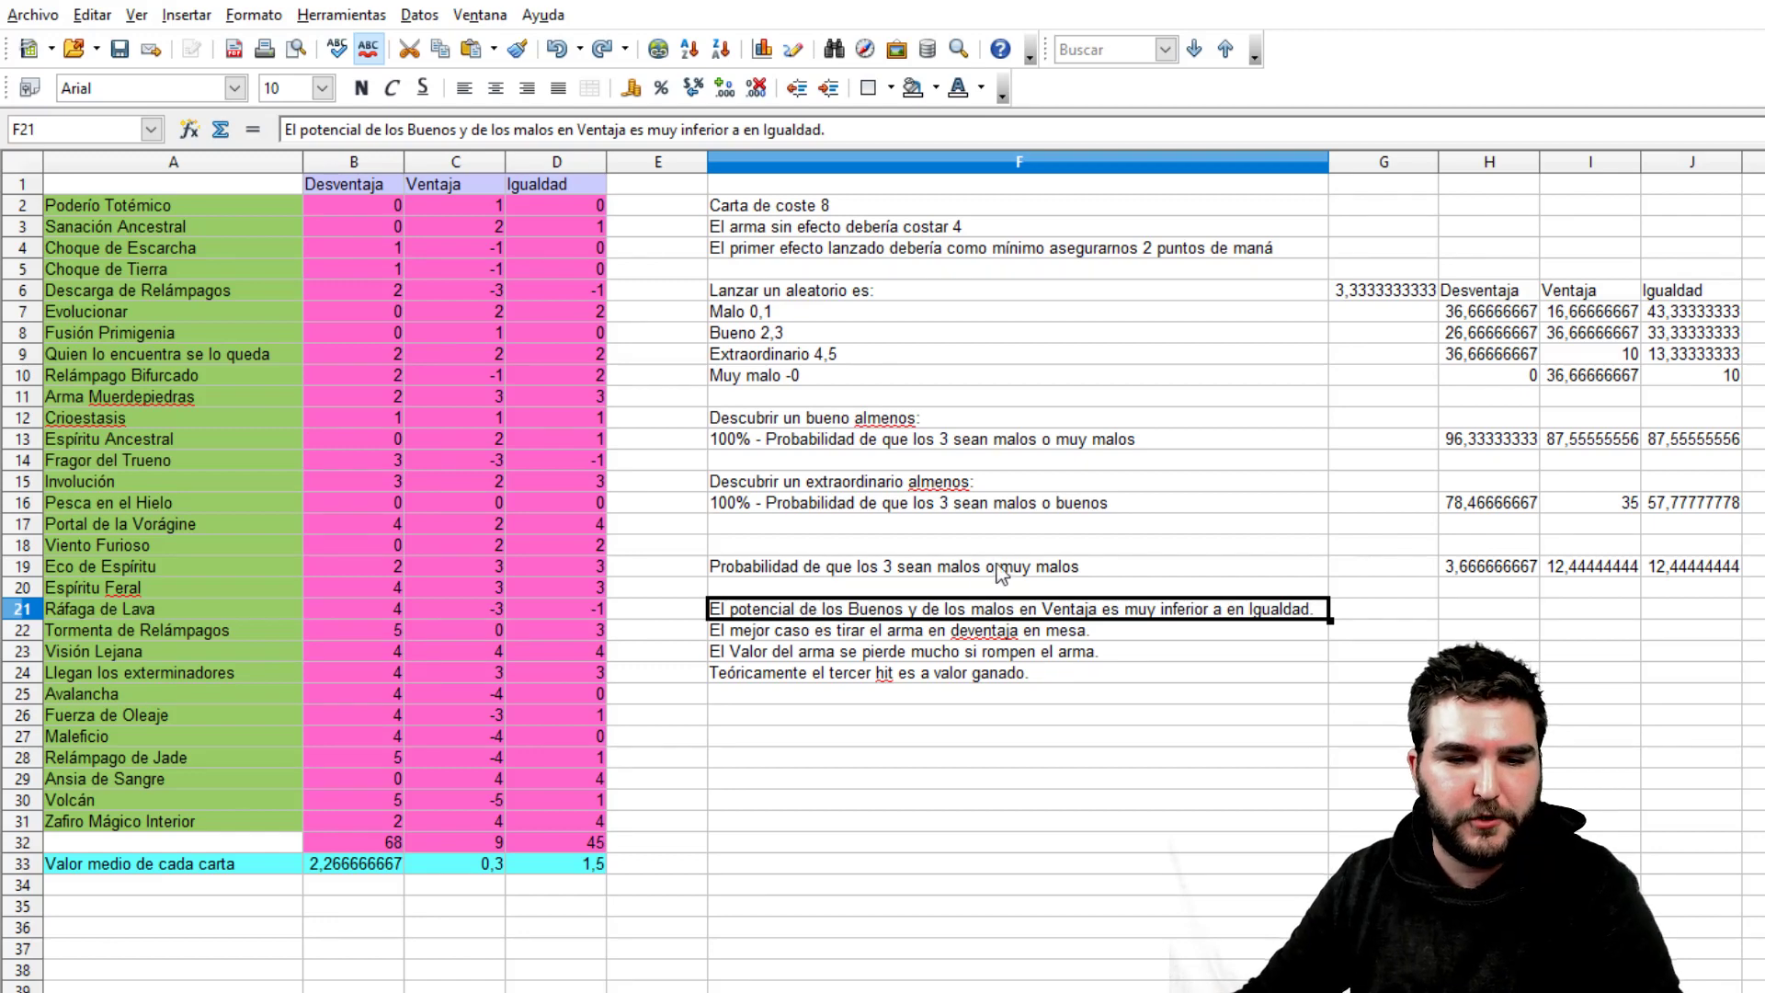
key("Down")
key("Up")
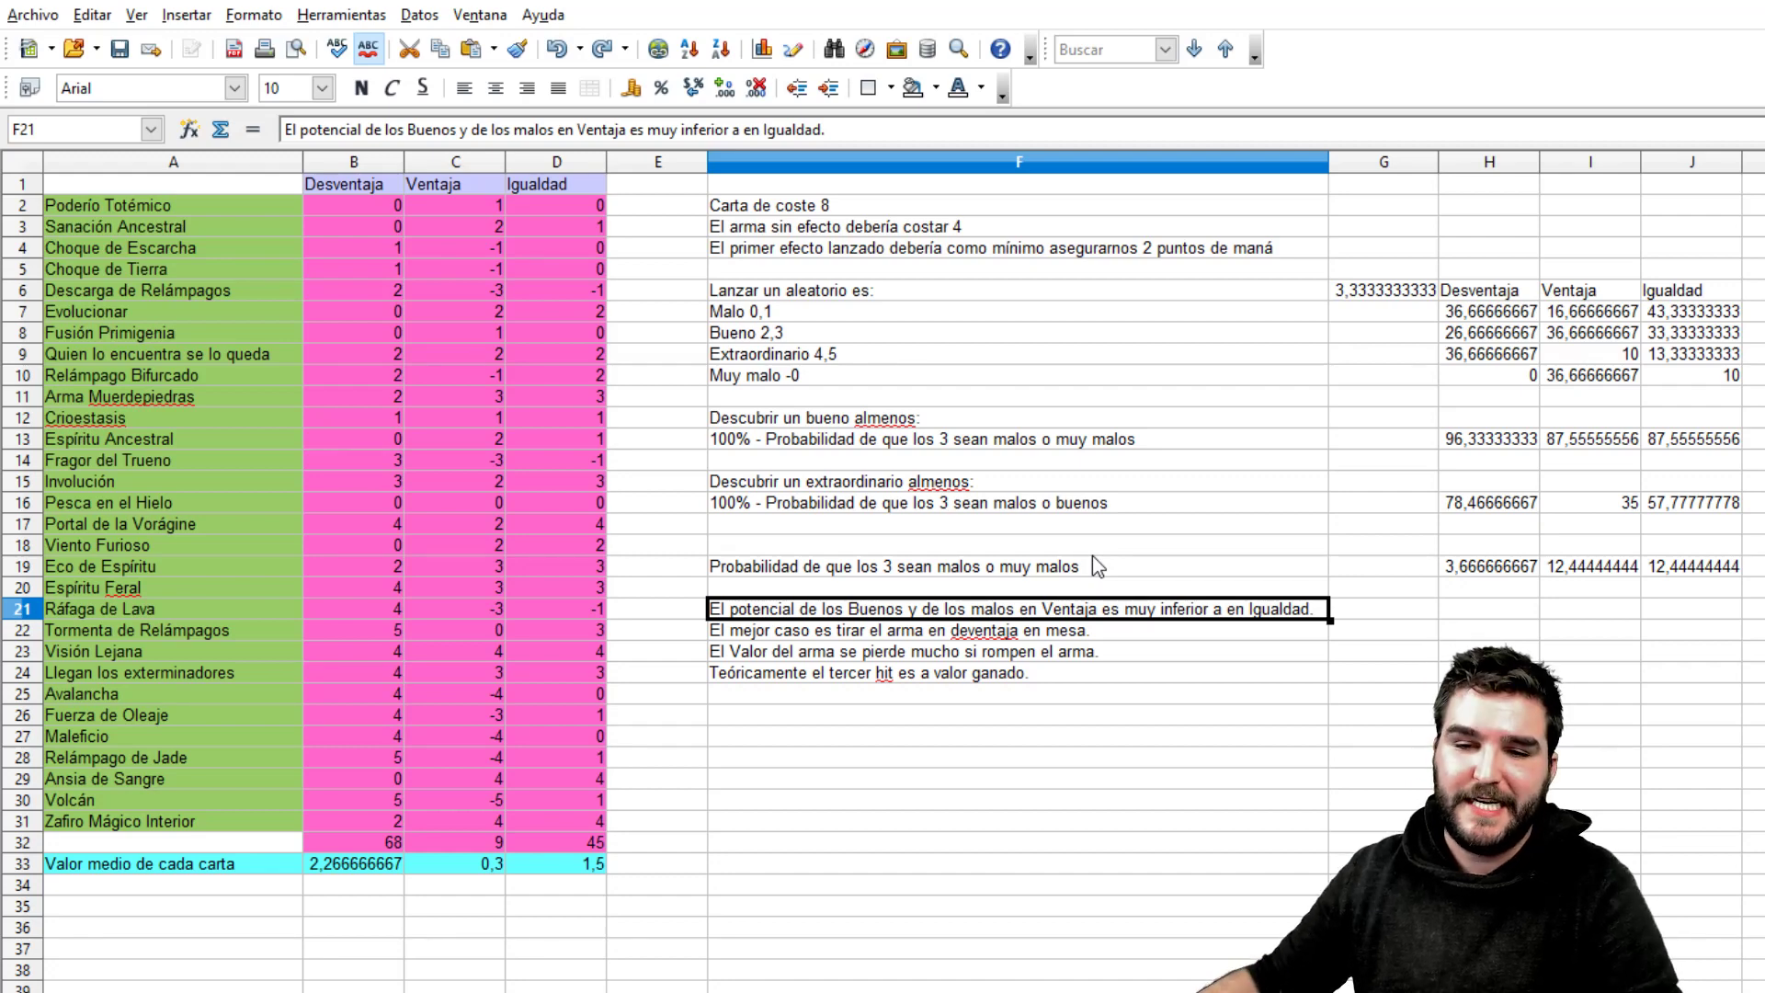
left_click(1588, 290)
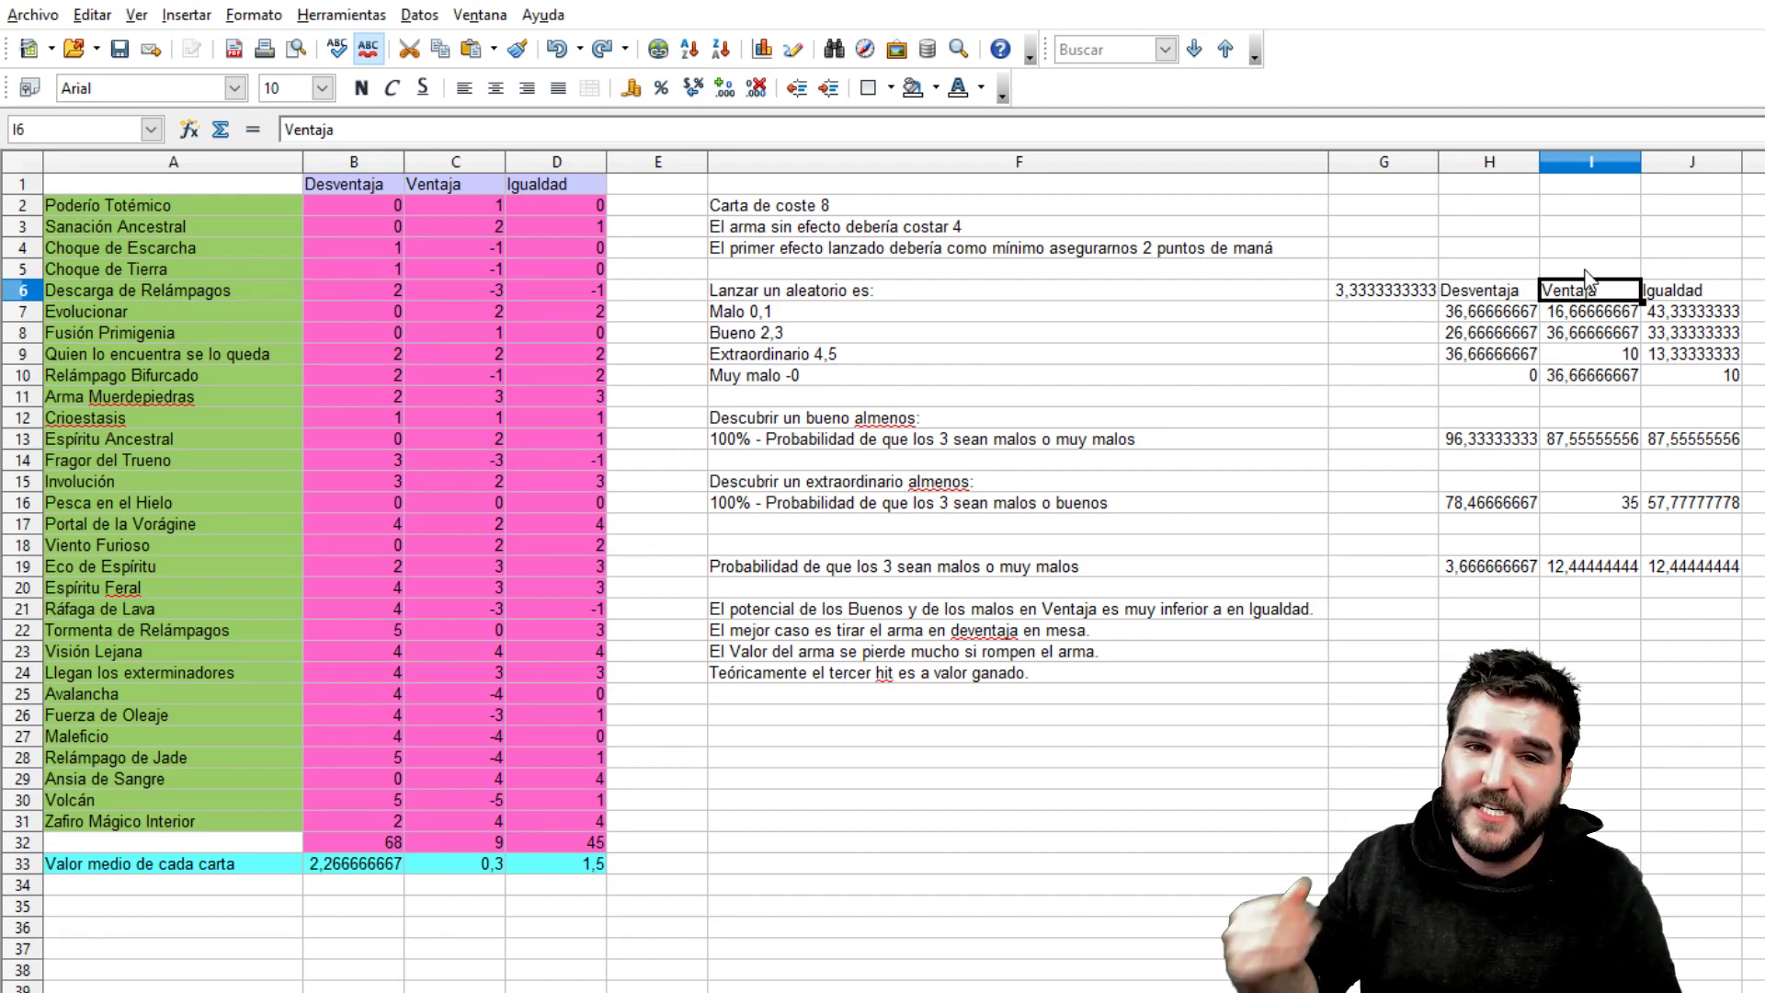
left_click(1678, 269)
left_click(1606, 314)
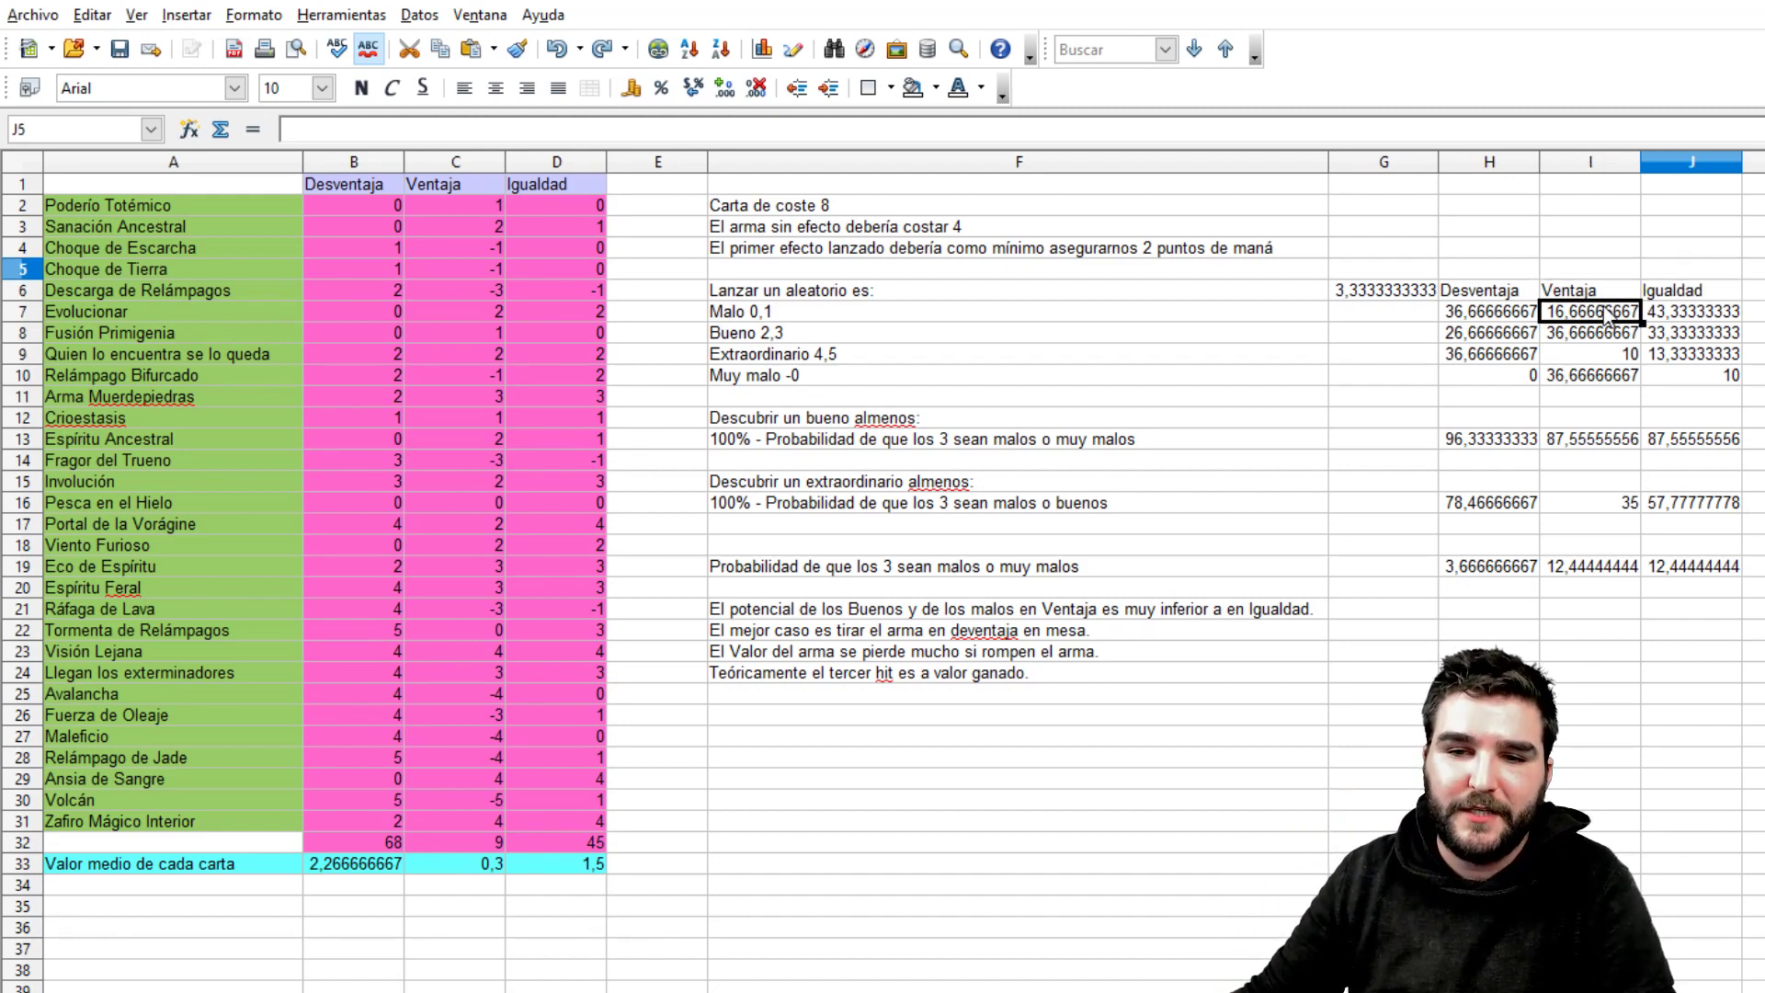
type("=G6*5I6")
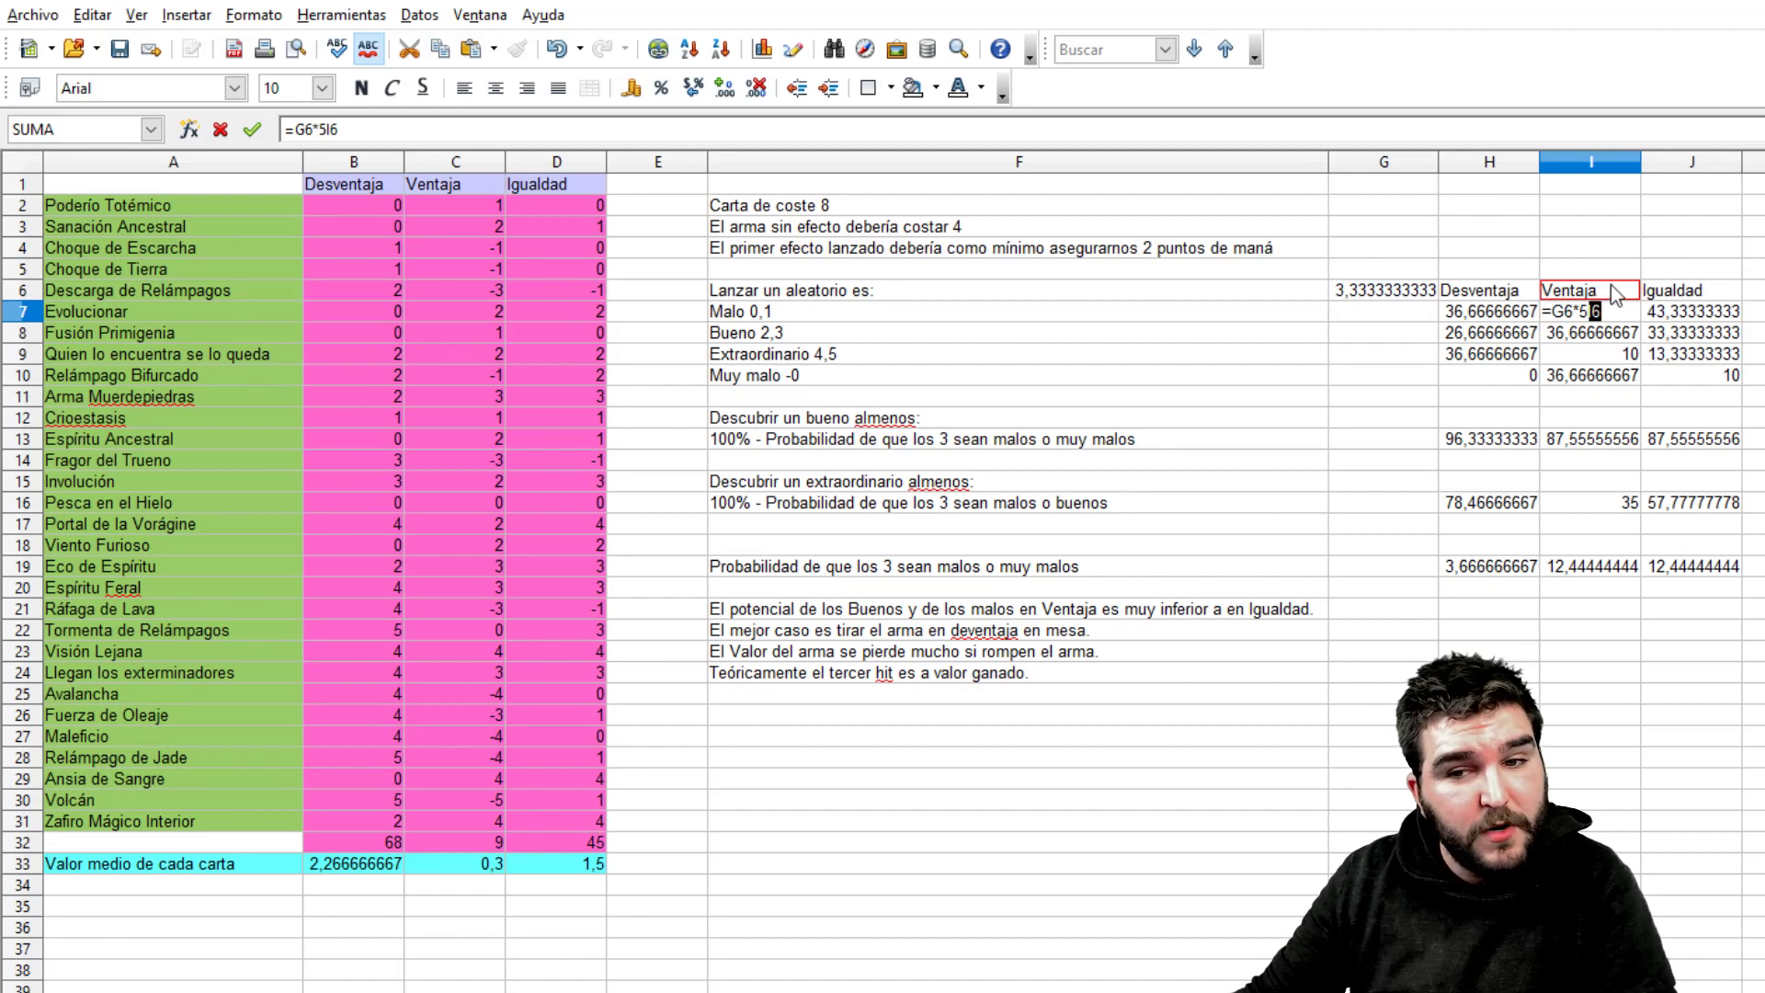
key("Return")
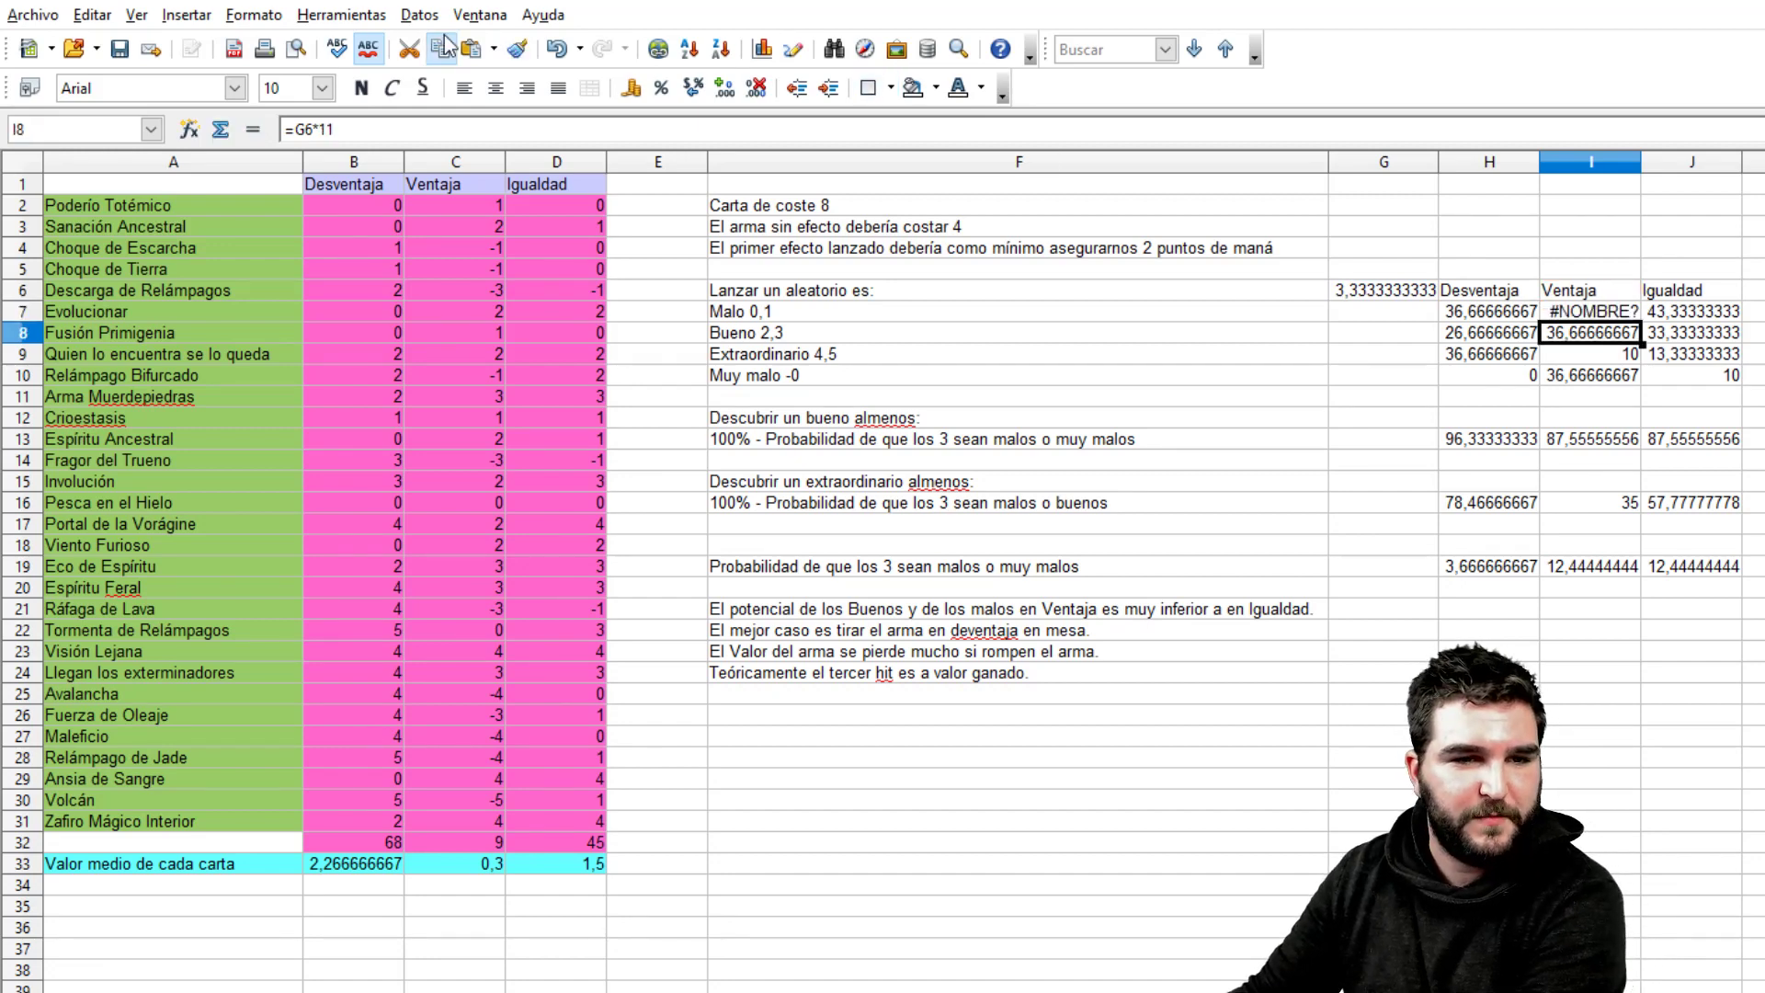
left_click(556, 48)
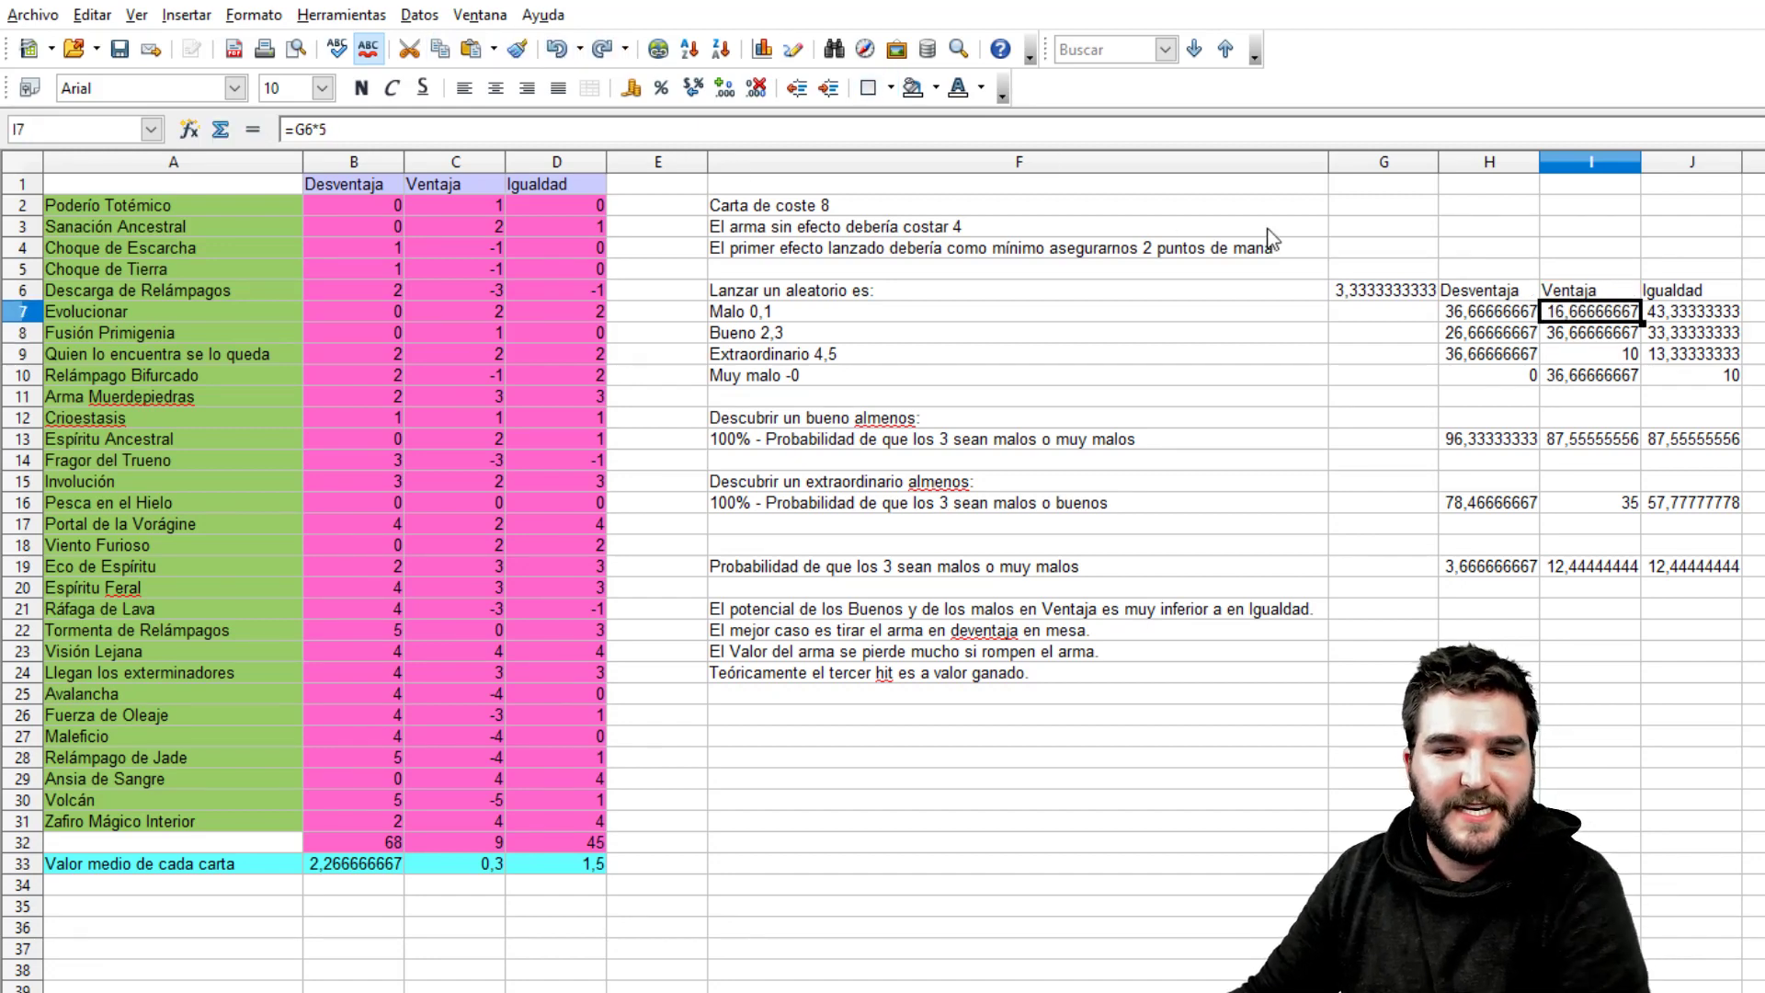
left_click(1579, 274)
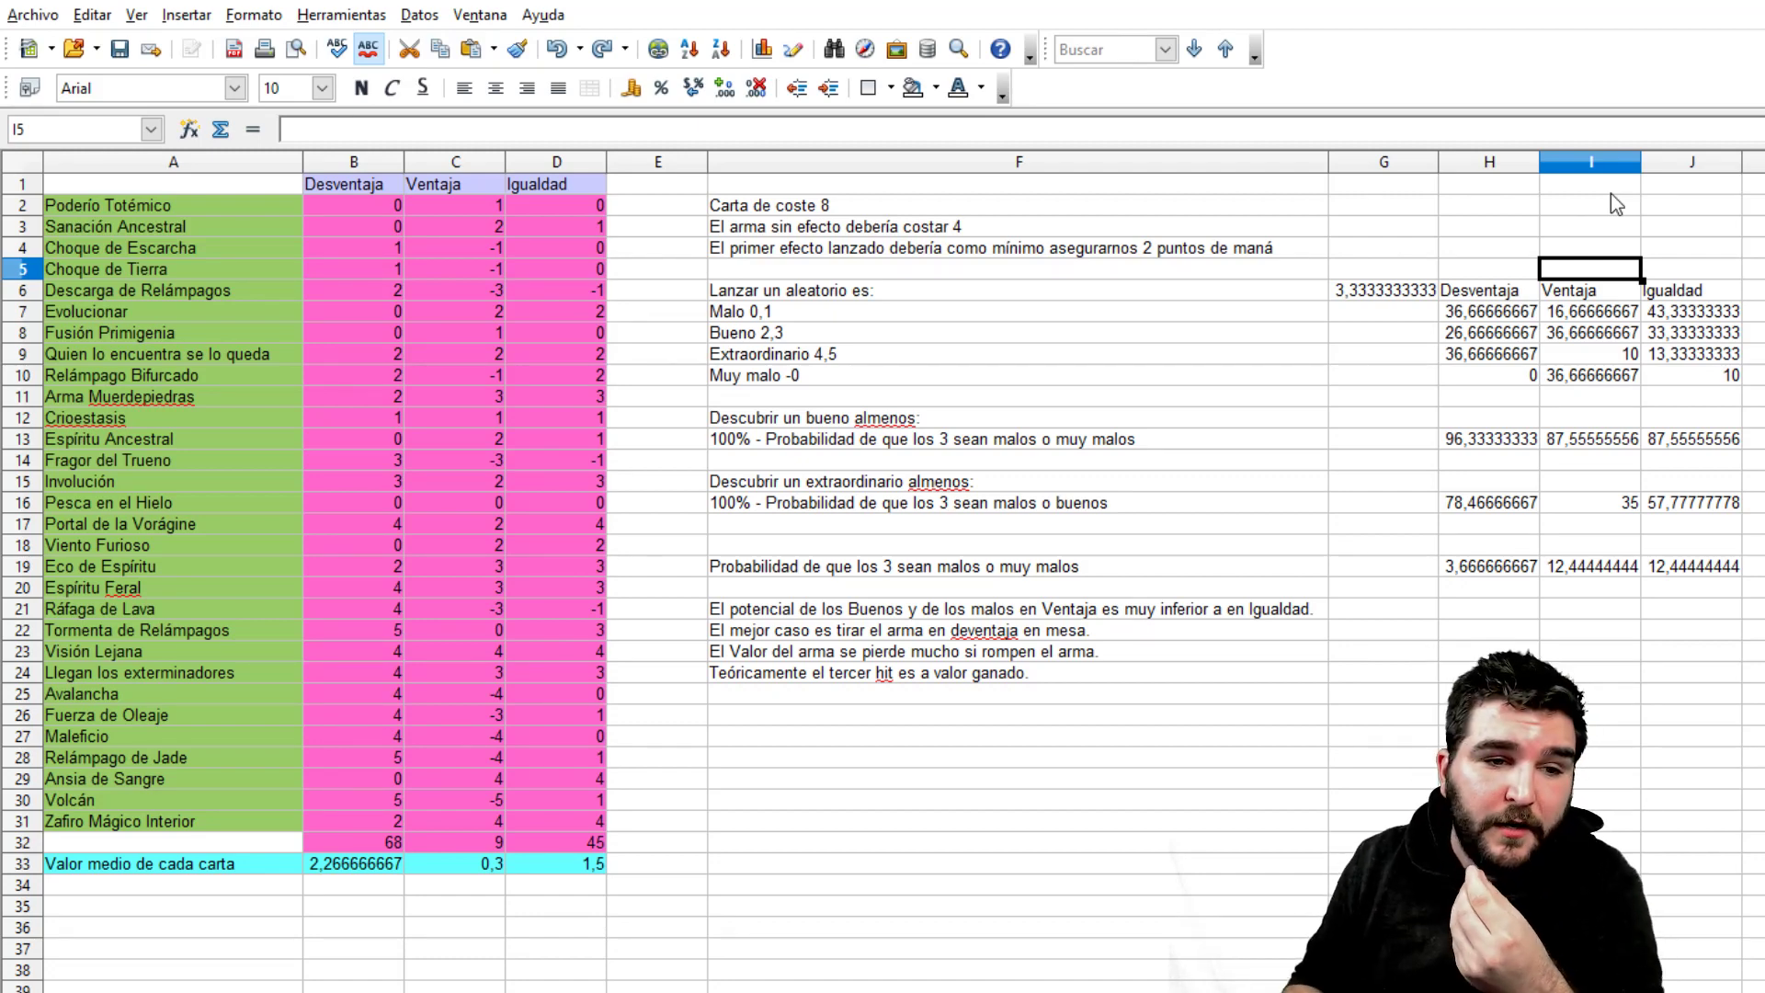
Review individual cards in the list, from Arma Muerdepiedras through Eco de Espíritu, Tormenta de Relámpagos and Avalancha to Fuerza de Oleaje
left_click(261, 402)
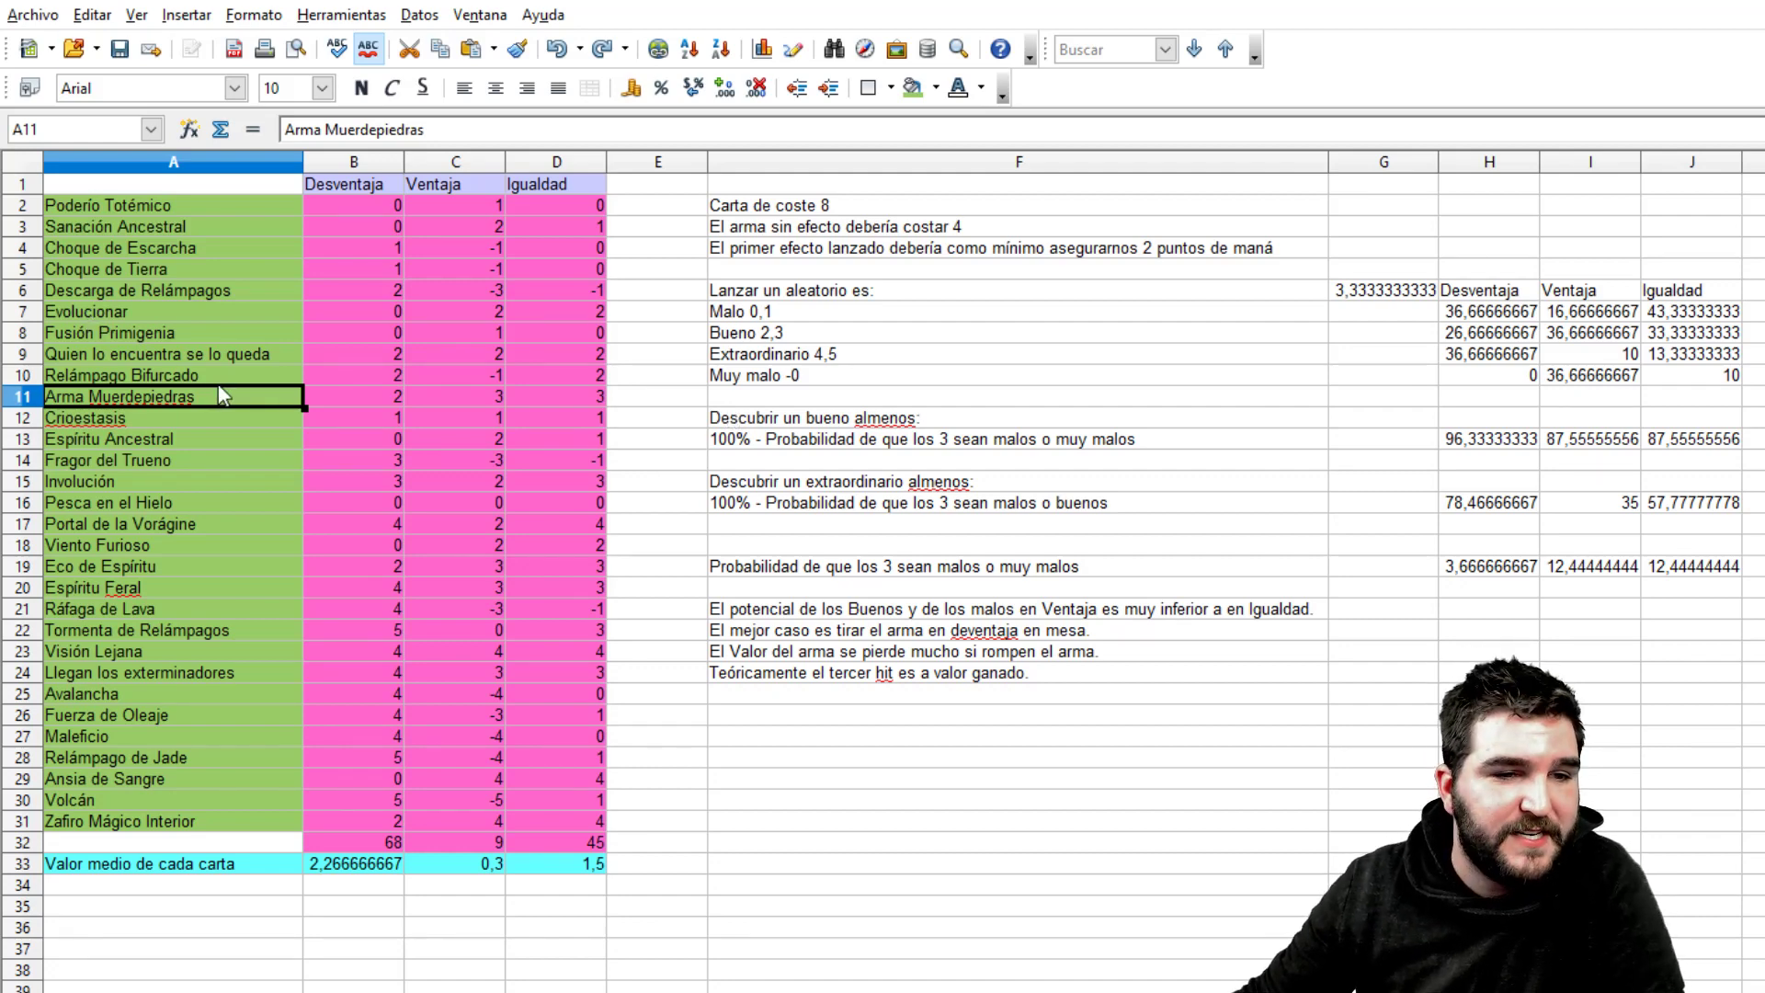
left_click(124, 568)
left_click(120, 589)
left_click(136, 627)
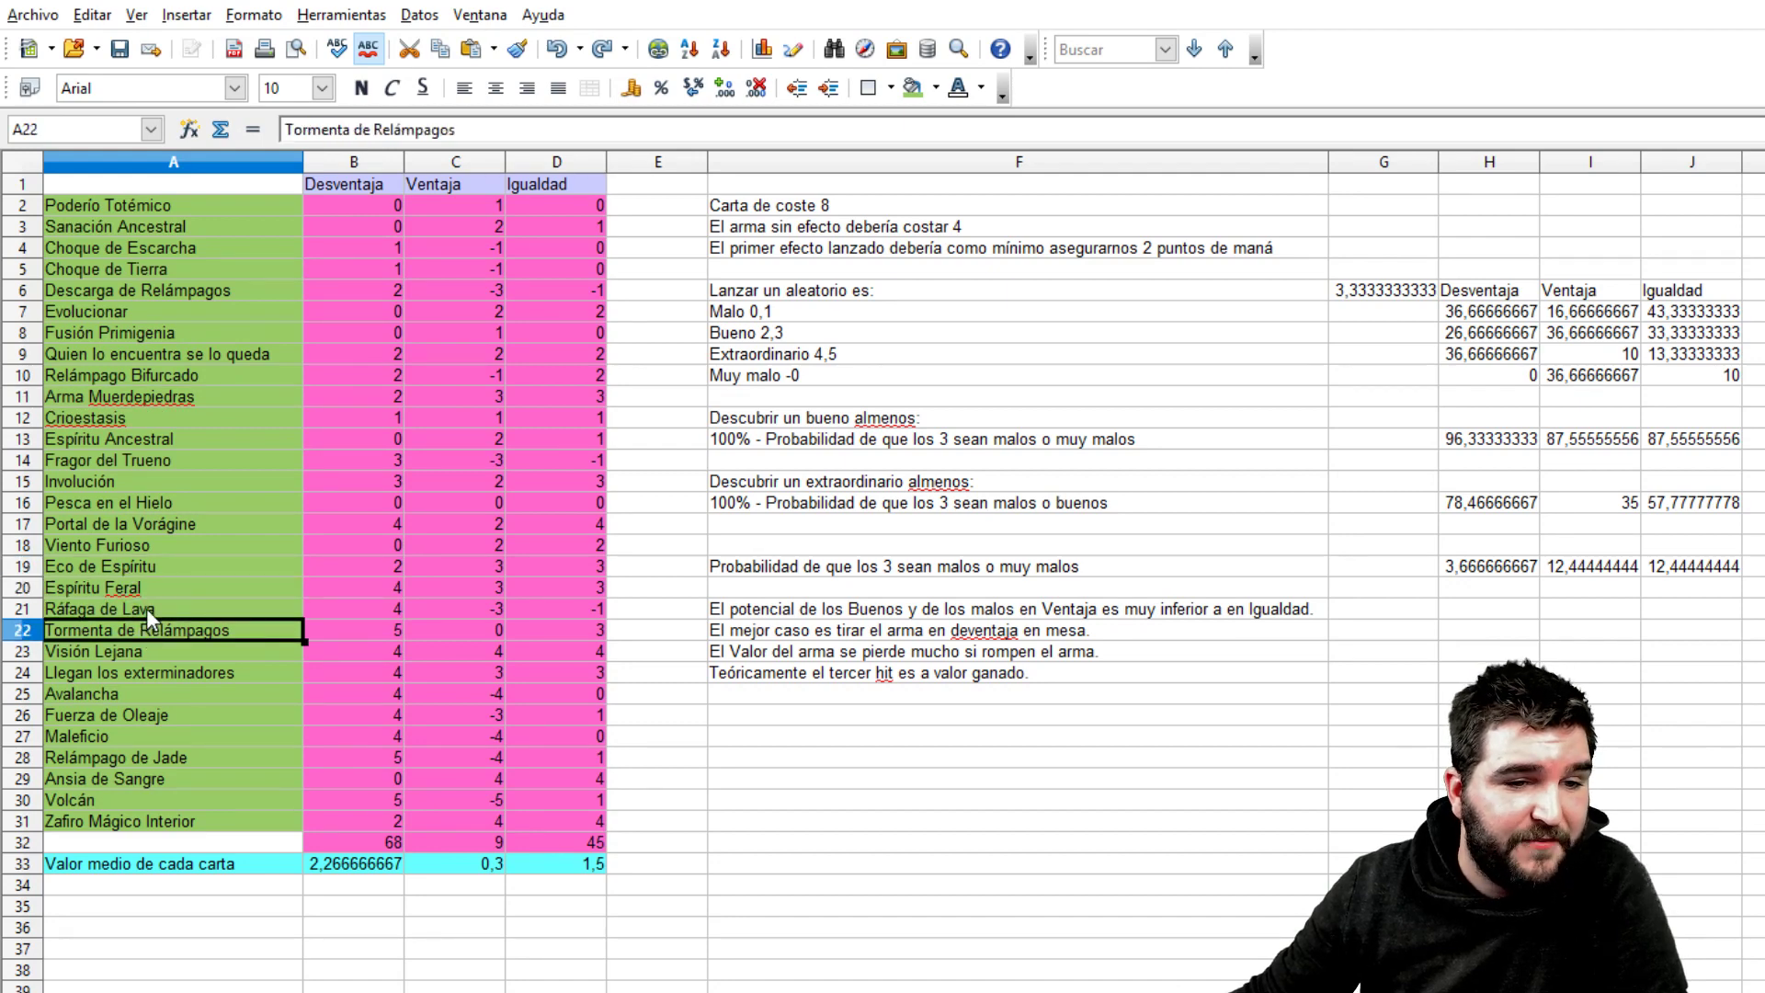
left_click(145, 655)
left_click(156, 700)
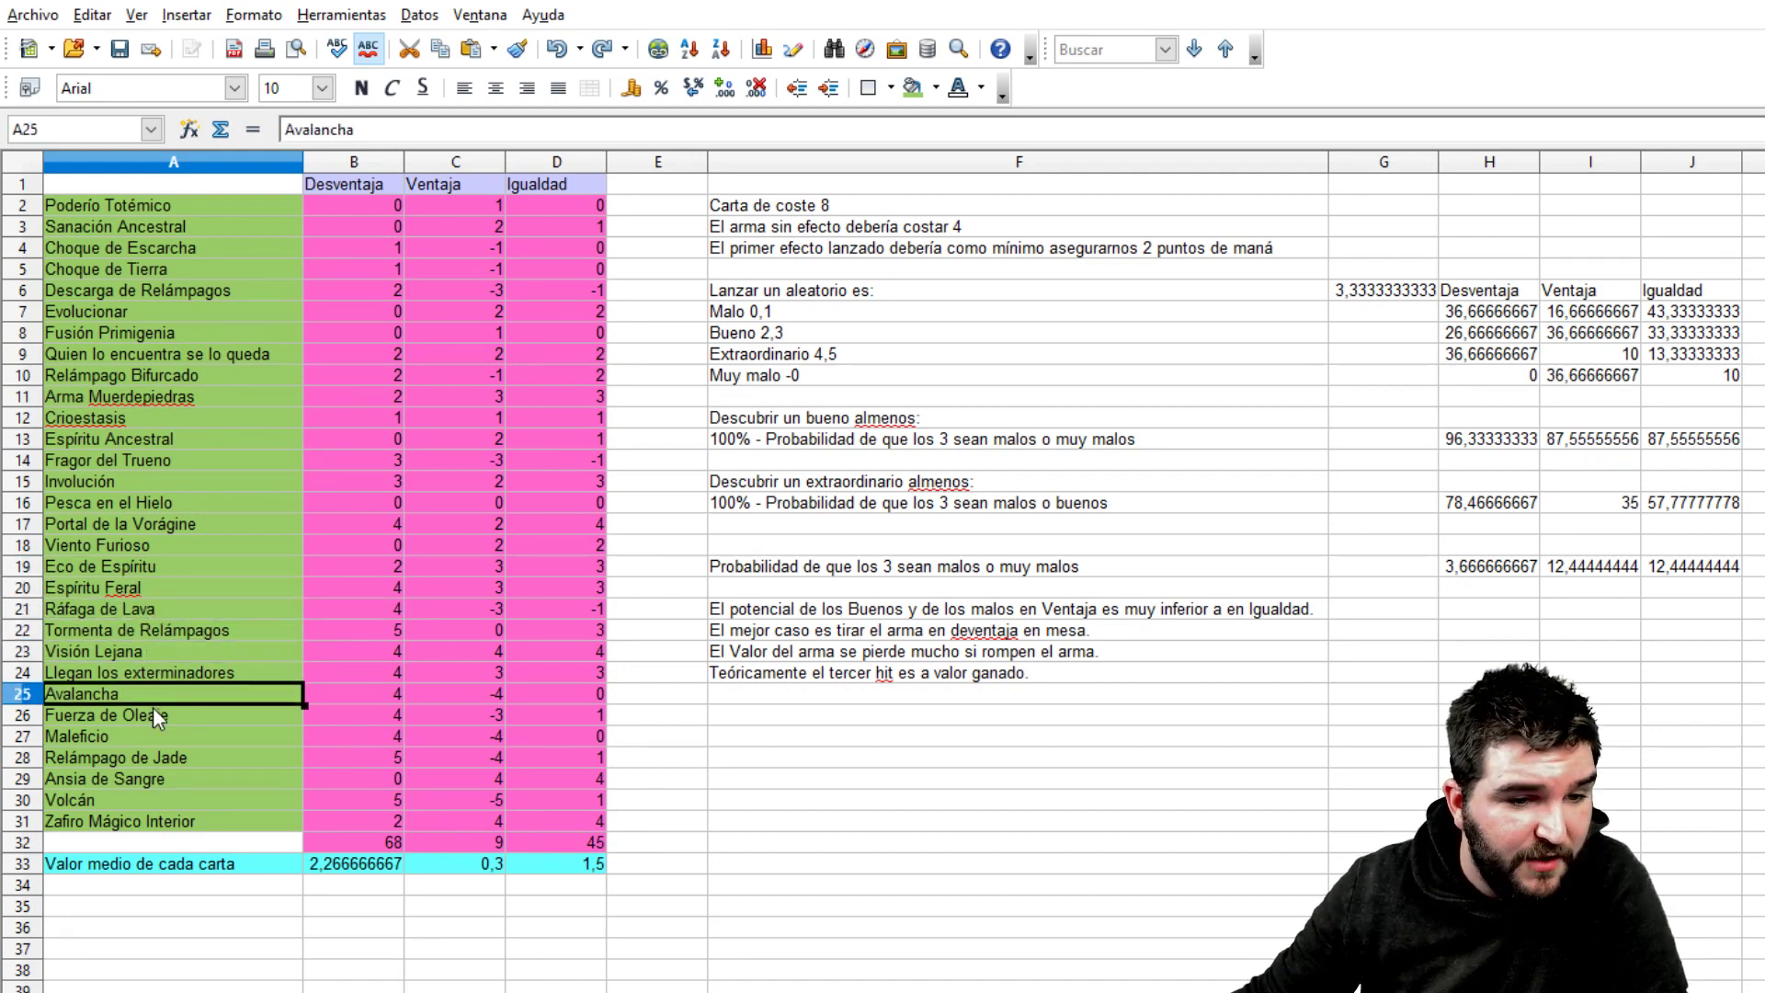
left_click(156, 713)
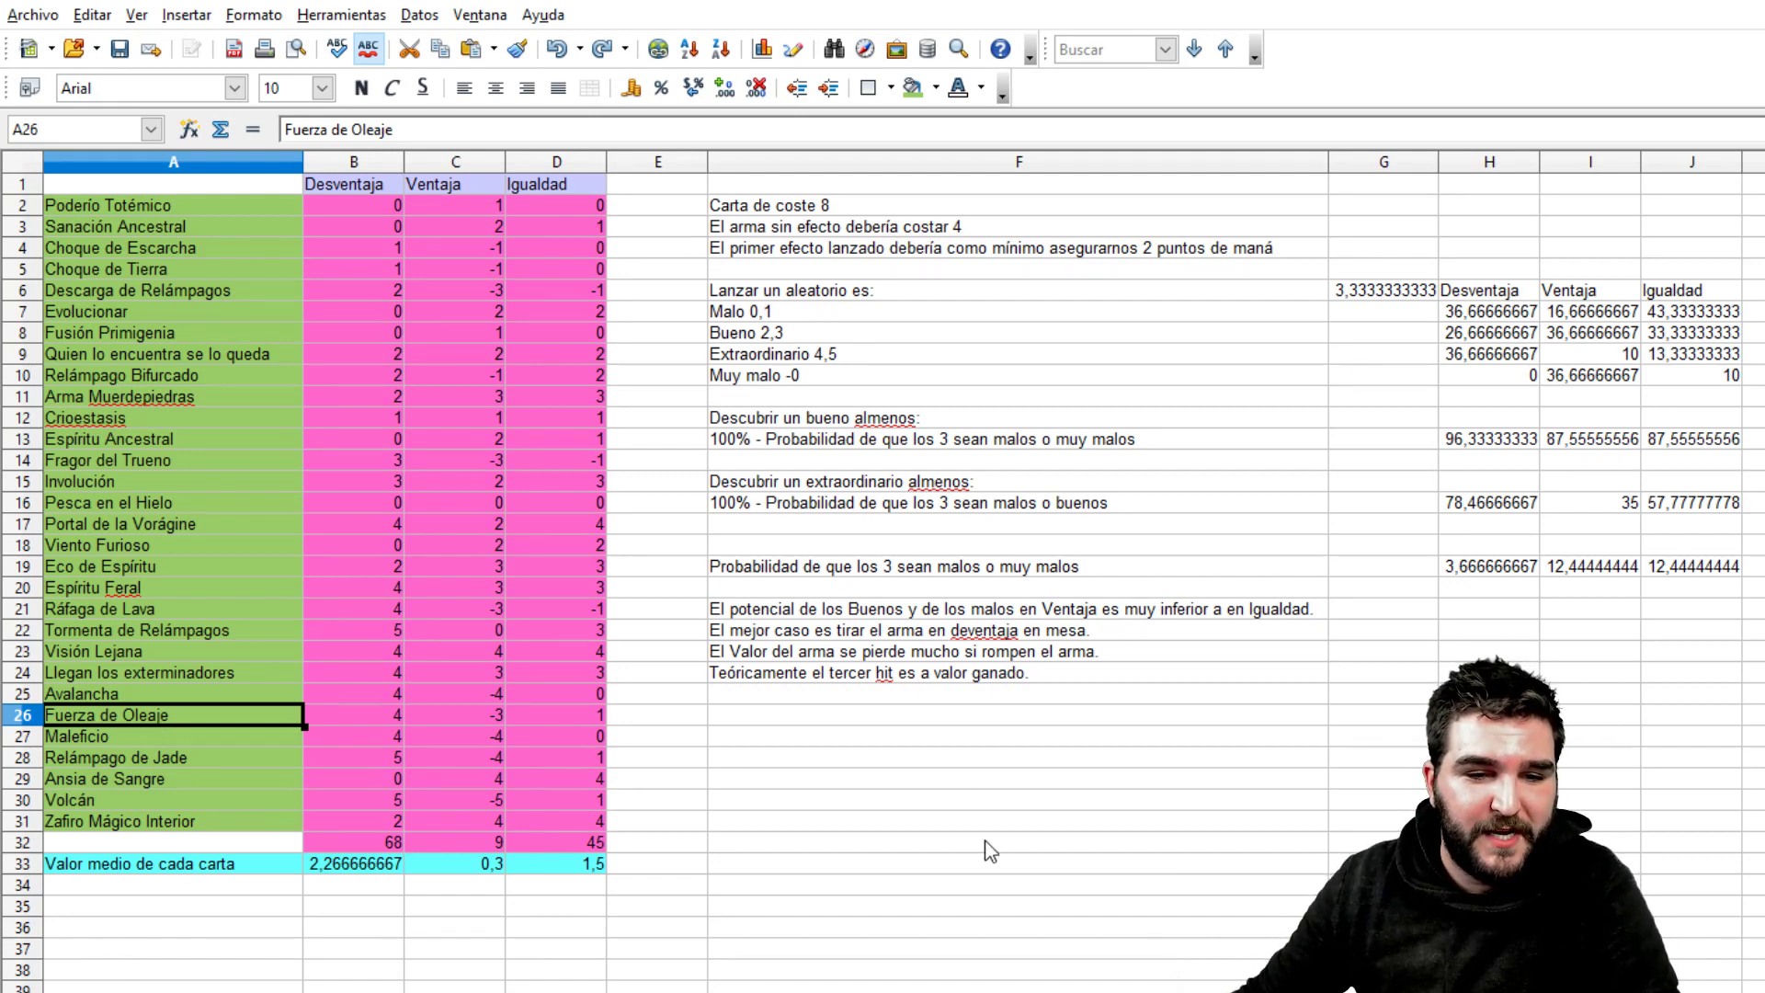
Read the closing notes on using the weapon in Desventaja, losing value if it is broken, and the third hit
left_click(961, 634)
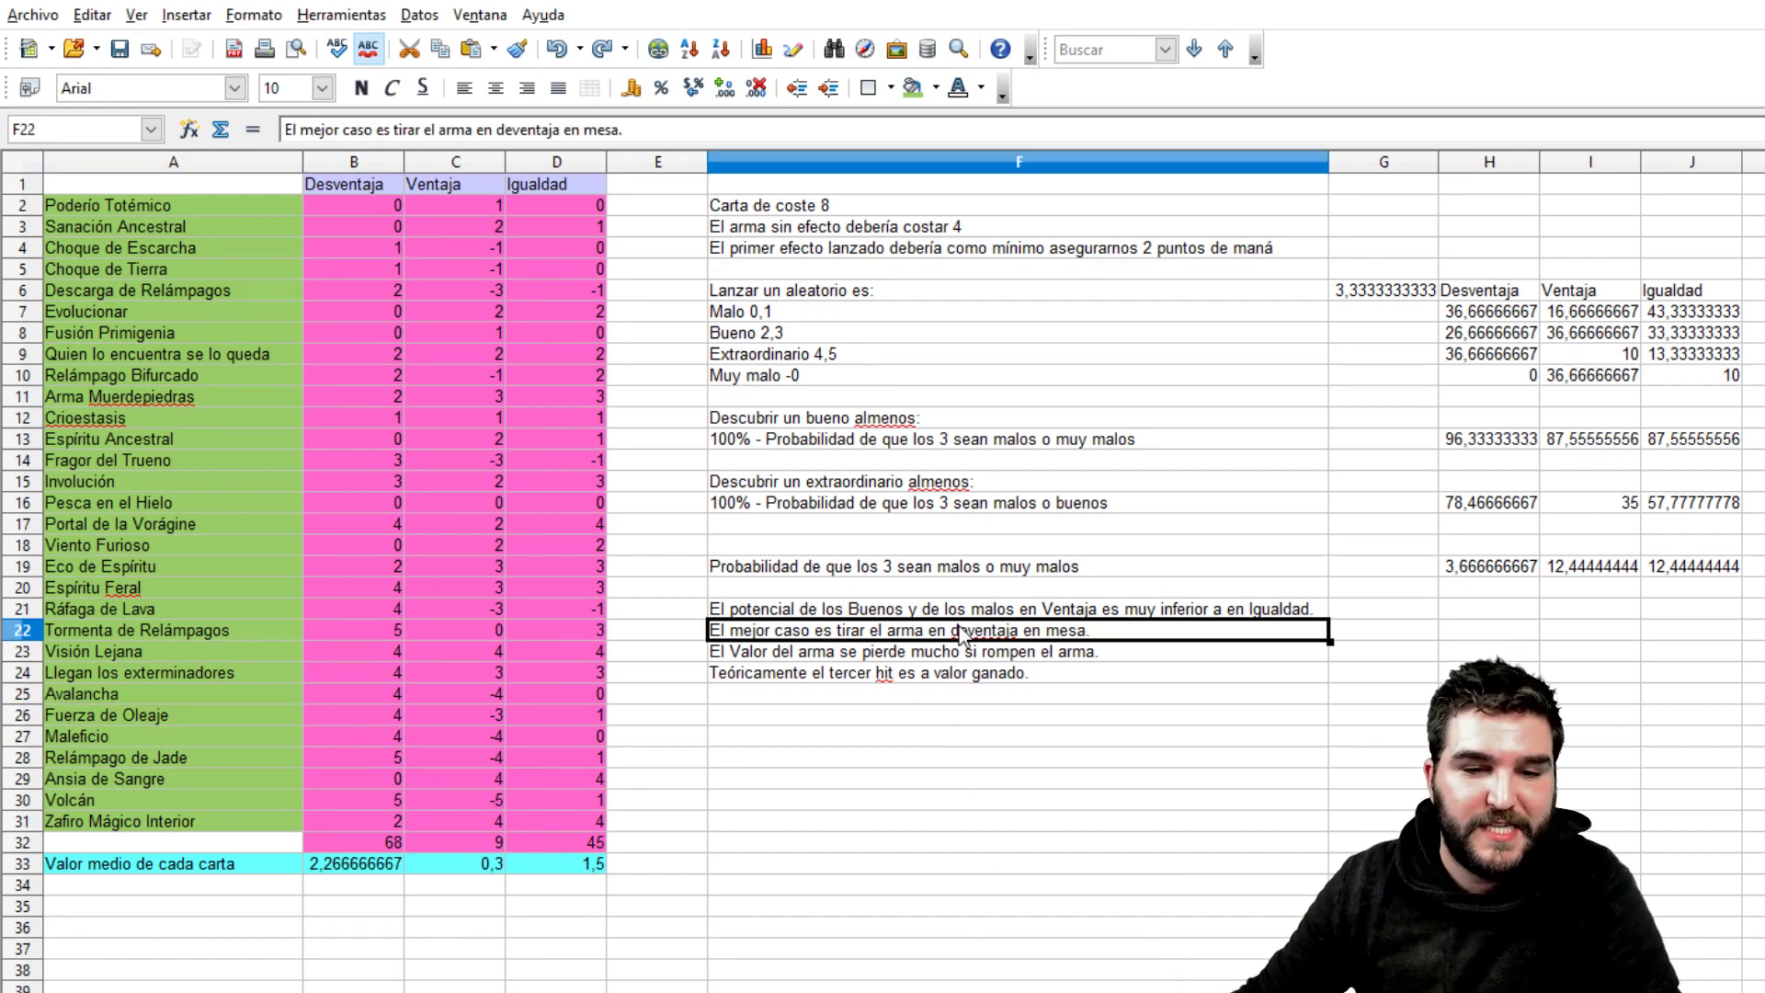
left_click(1033, 656)
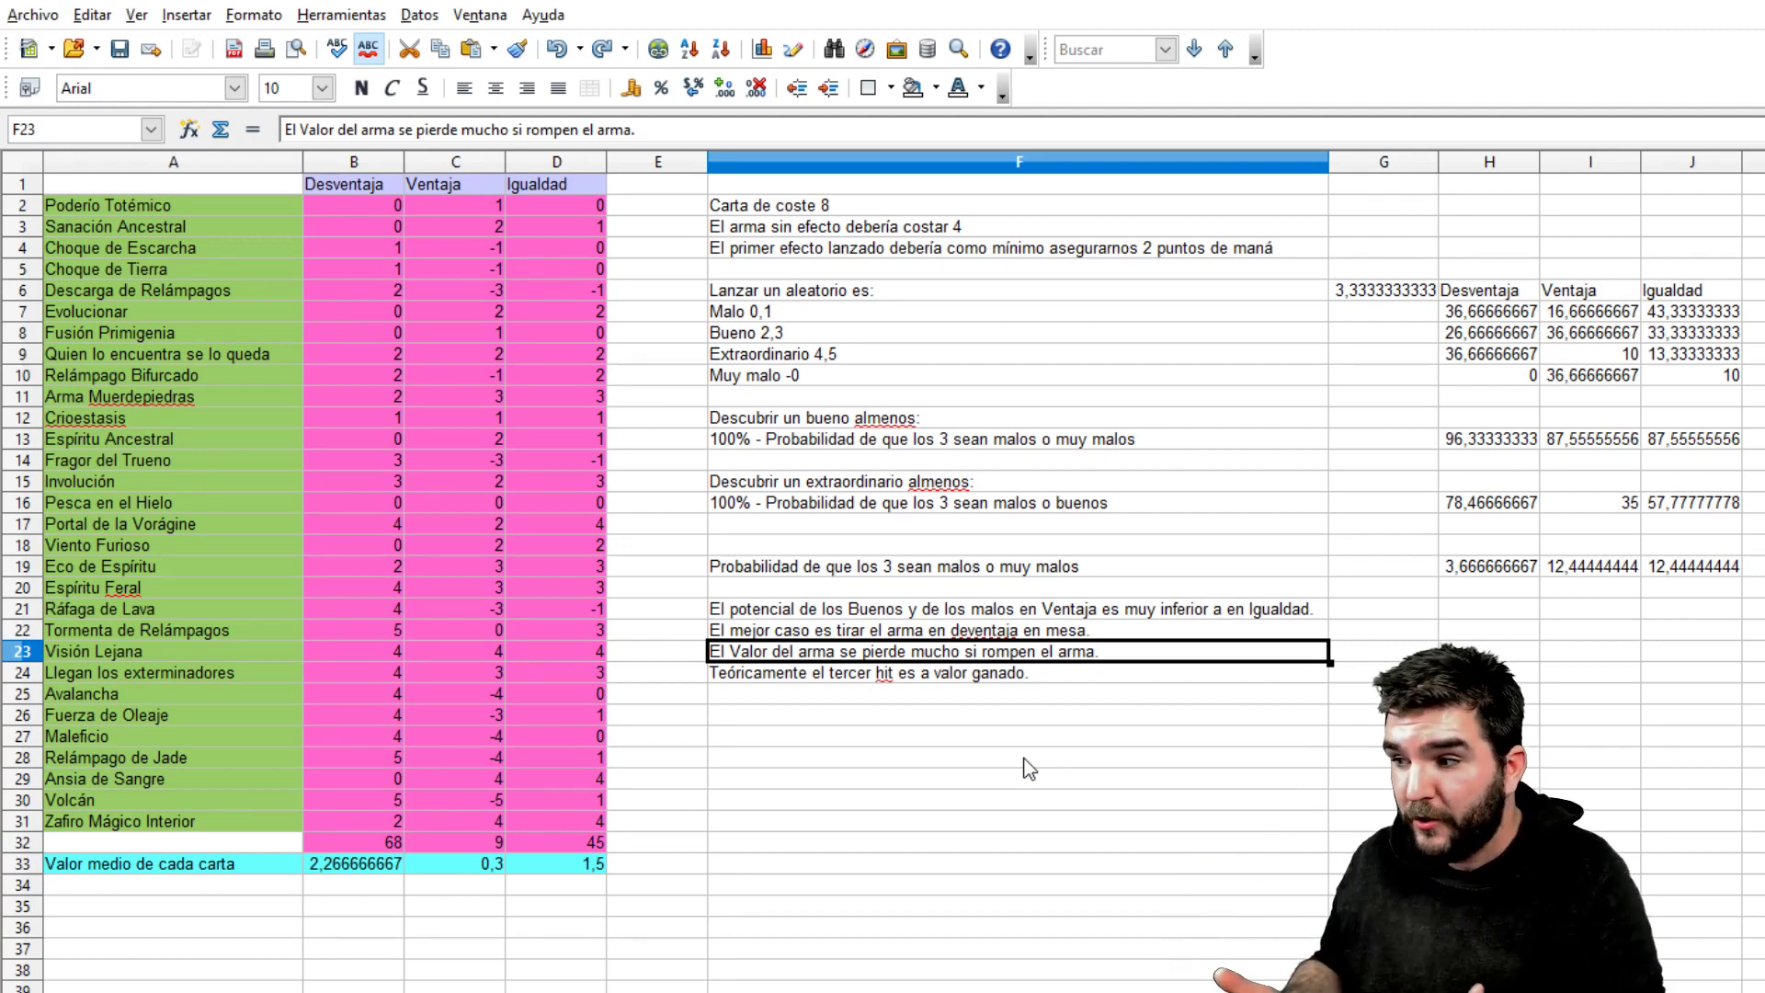
left_click(1036, 677)
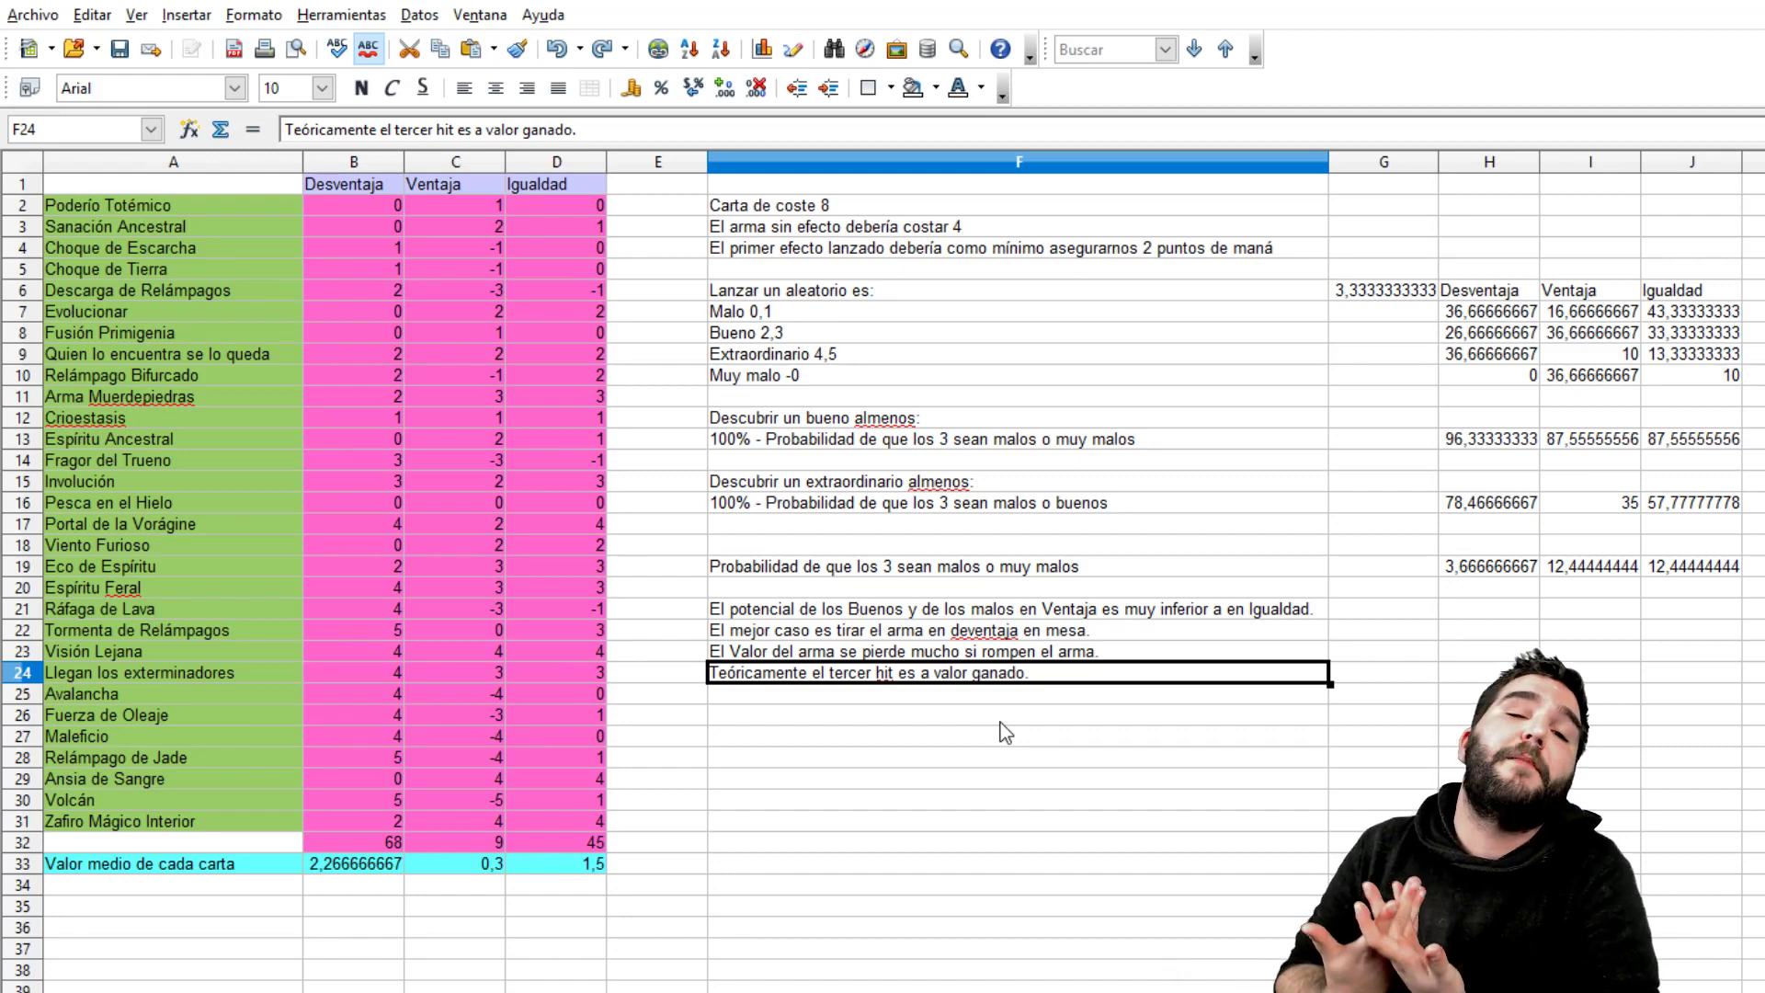